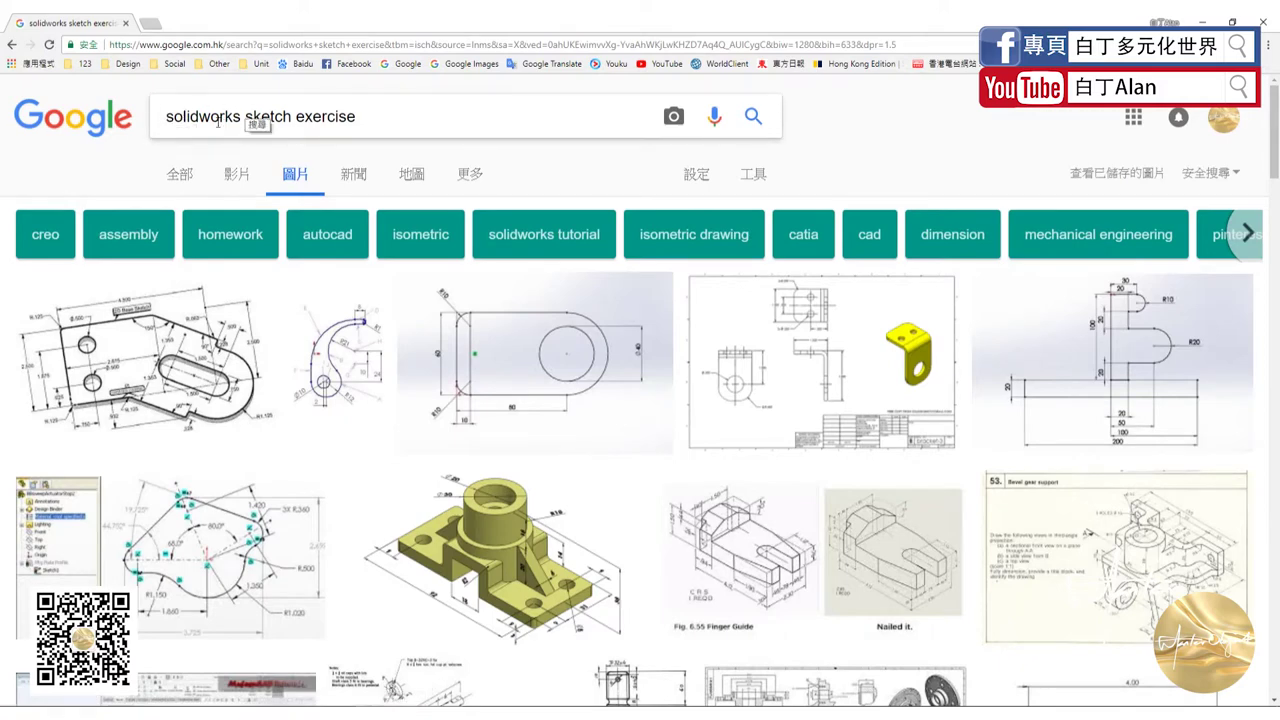
scroll(463, 432, down, 2)
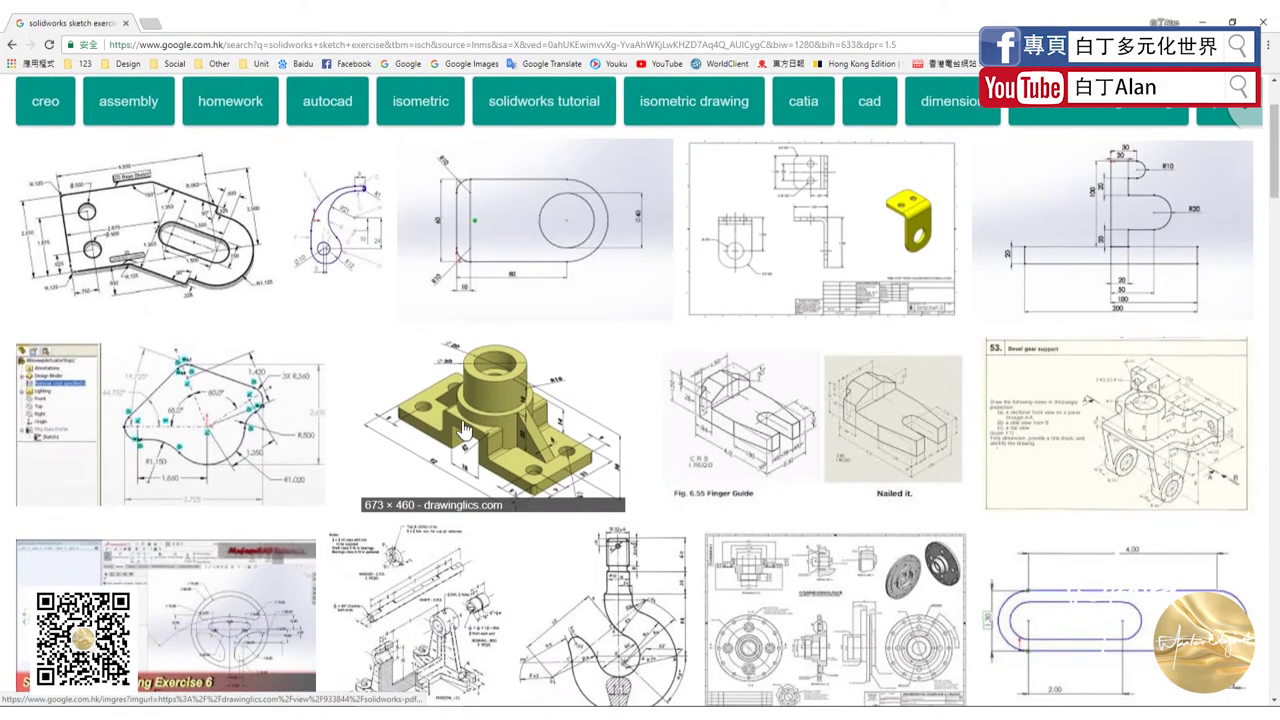
scroll(463, 428, down, 2)
scroll(462, 428, up, 2)
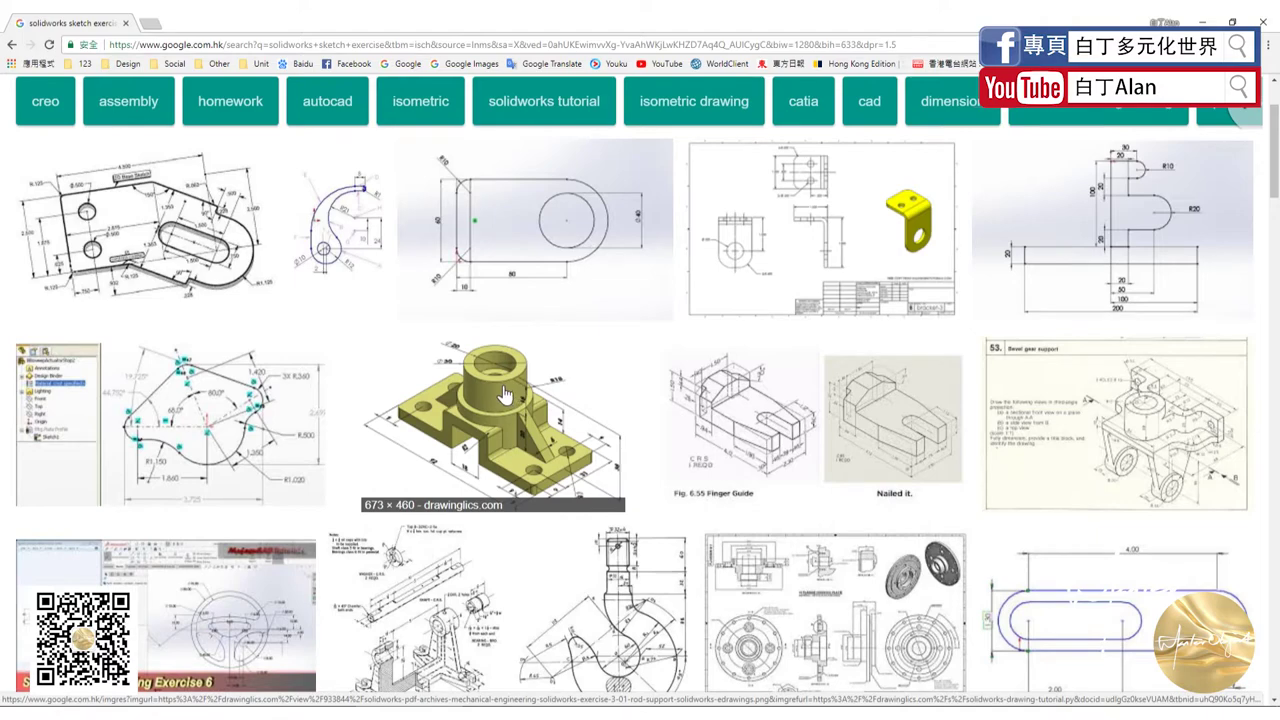
scroll(376, 425, down, 2)
scroll(376, 425, down, 2)
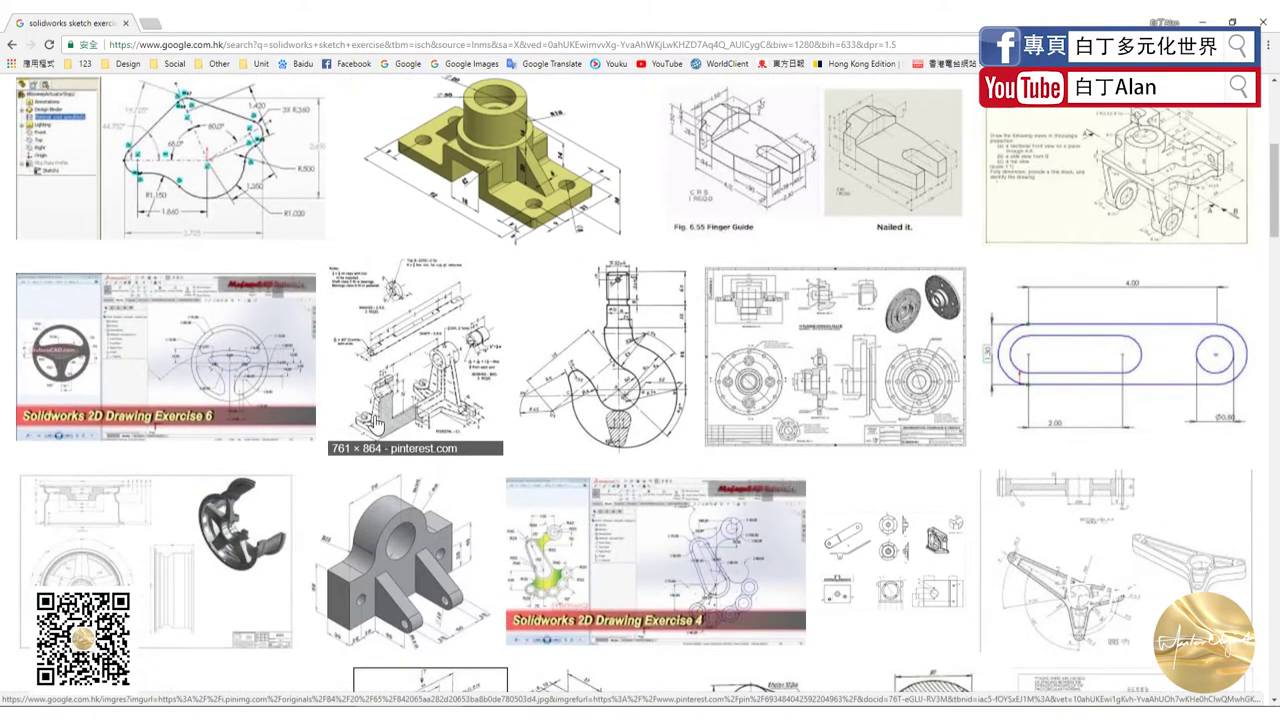
scroll(376, 425, up, 4)
scroll(376, 425, down, 4)
scroll(396, 545, up, 2)
scroll(396, 545, up, 2)
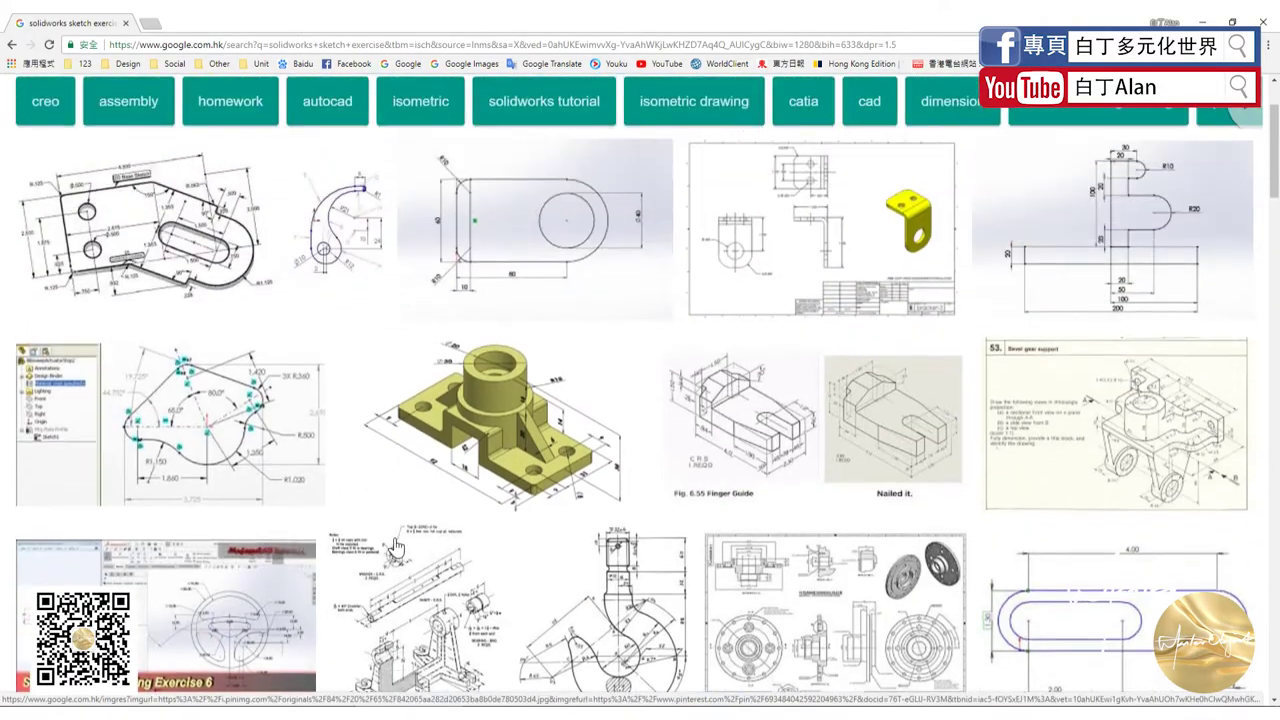
scroll(396, 545, up, 2)
scroll(396, 545, down, 4)
scroll(412, 437, down, 4)
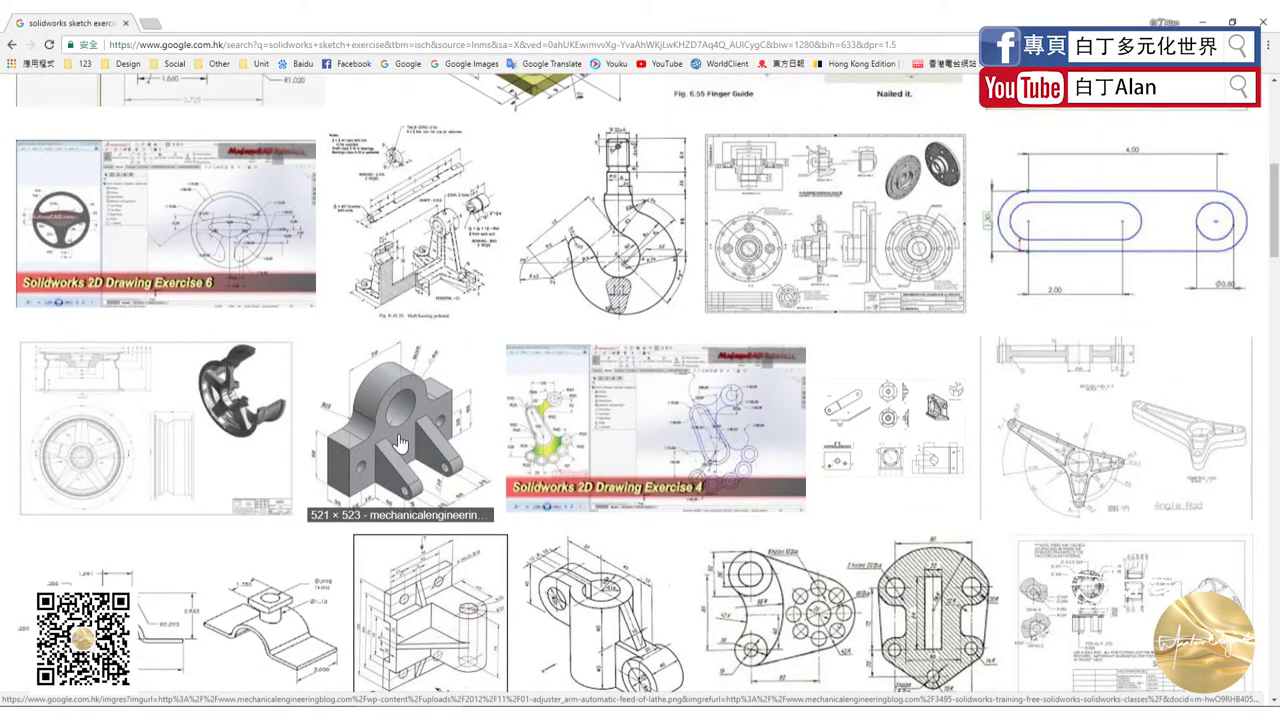
scroll(399, 442, down, 2)
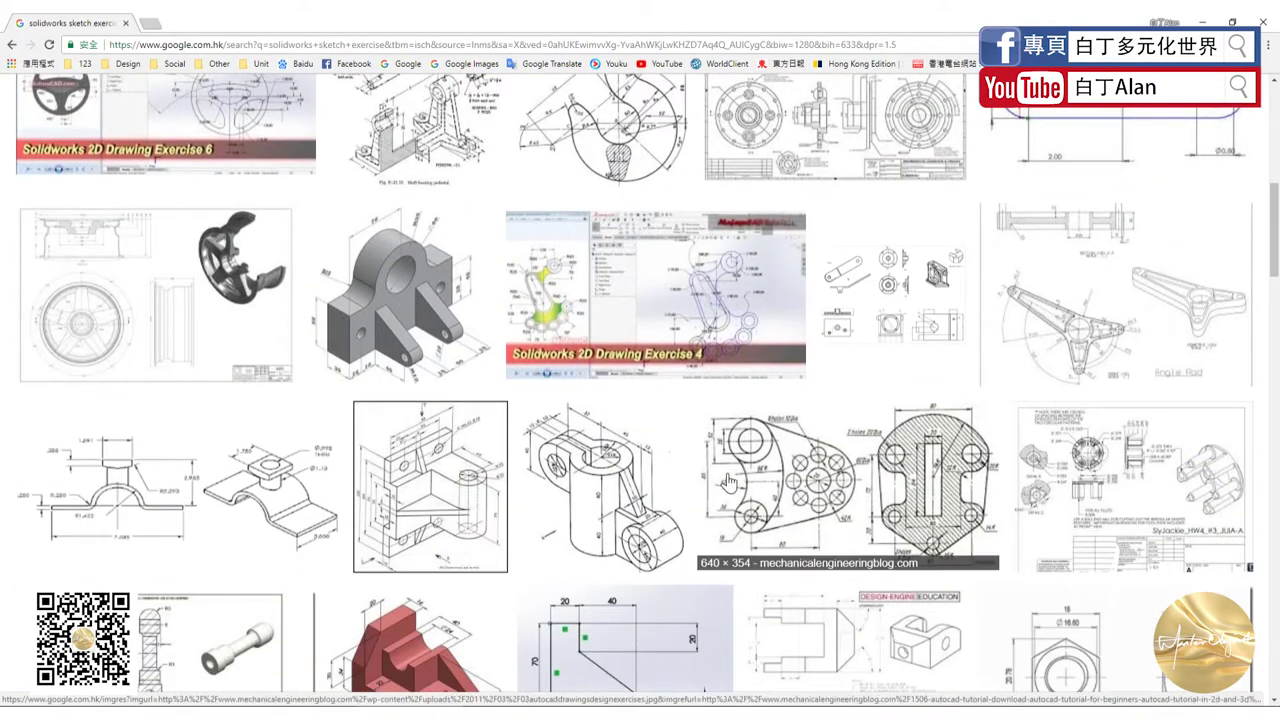
scroll(701, 465, up, 5)
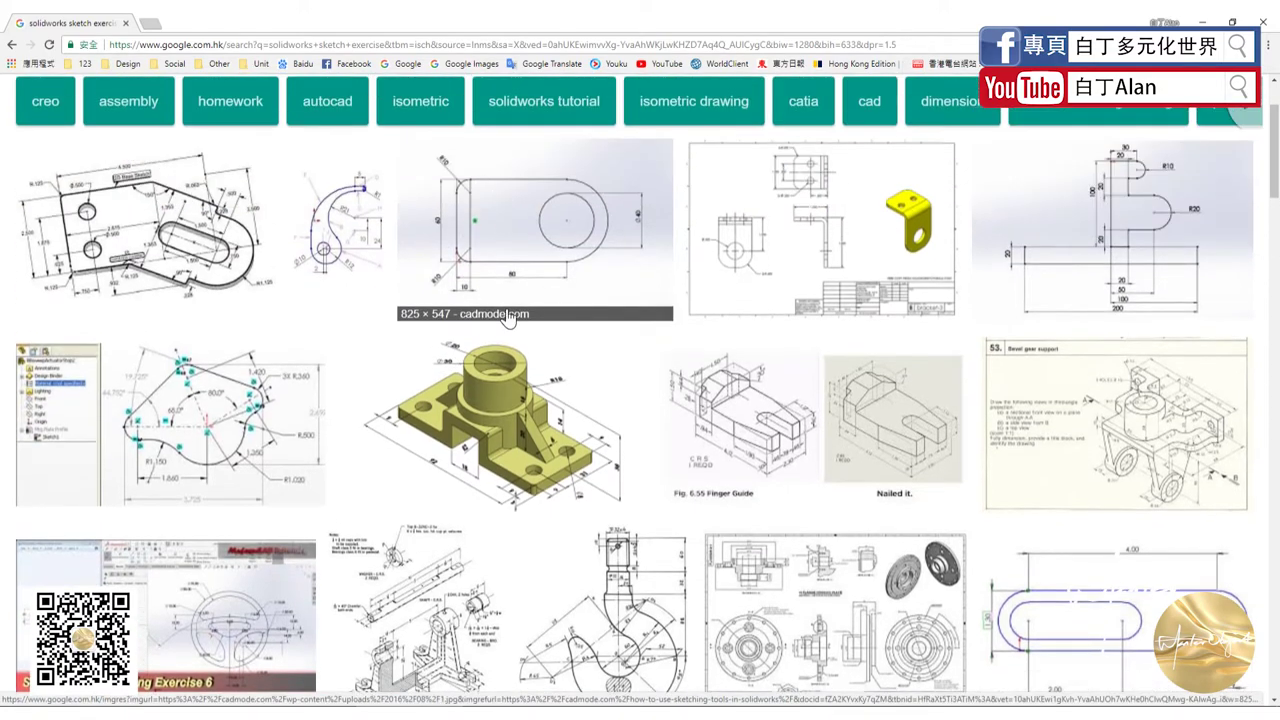
scroll(504, 300, down, 2)
scroll(504, 305, down, 2)
scroll(505, 309, down, 1)
scroll(504, 307, down, 1)
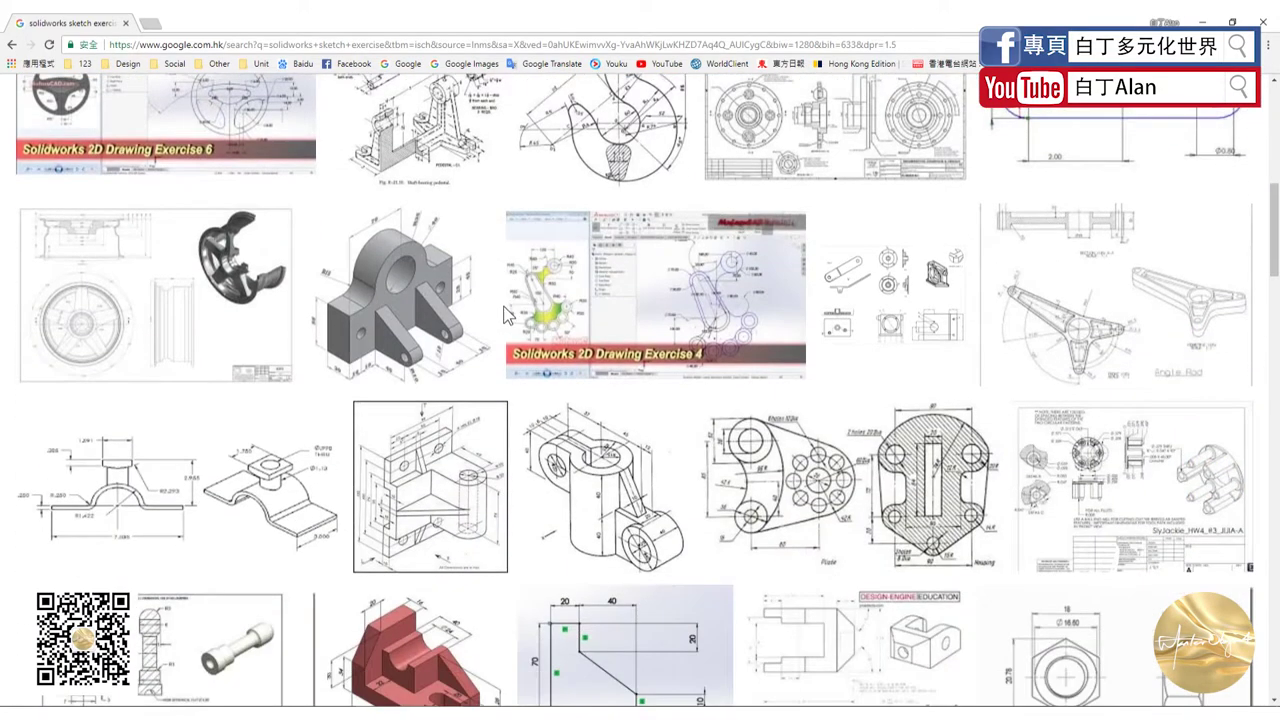
Open the enlarged preview of the mechanicalengineeringblog Plate and Housing drawing.
click(778, 373)
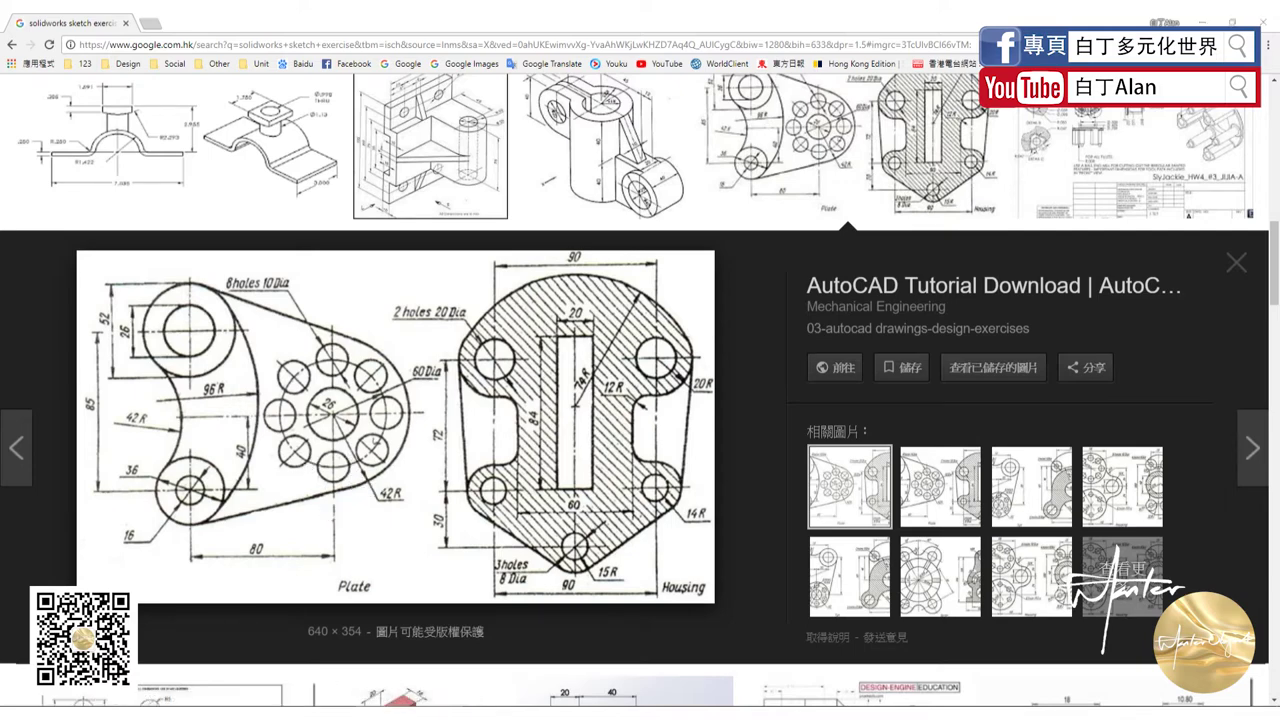
Start Sketch1 on Part4's Top Plane, then glance back at the reference drawing.
click(195, 665)
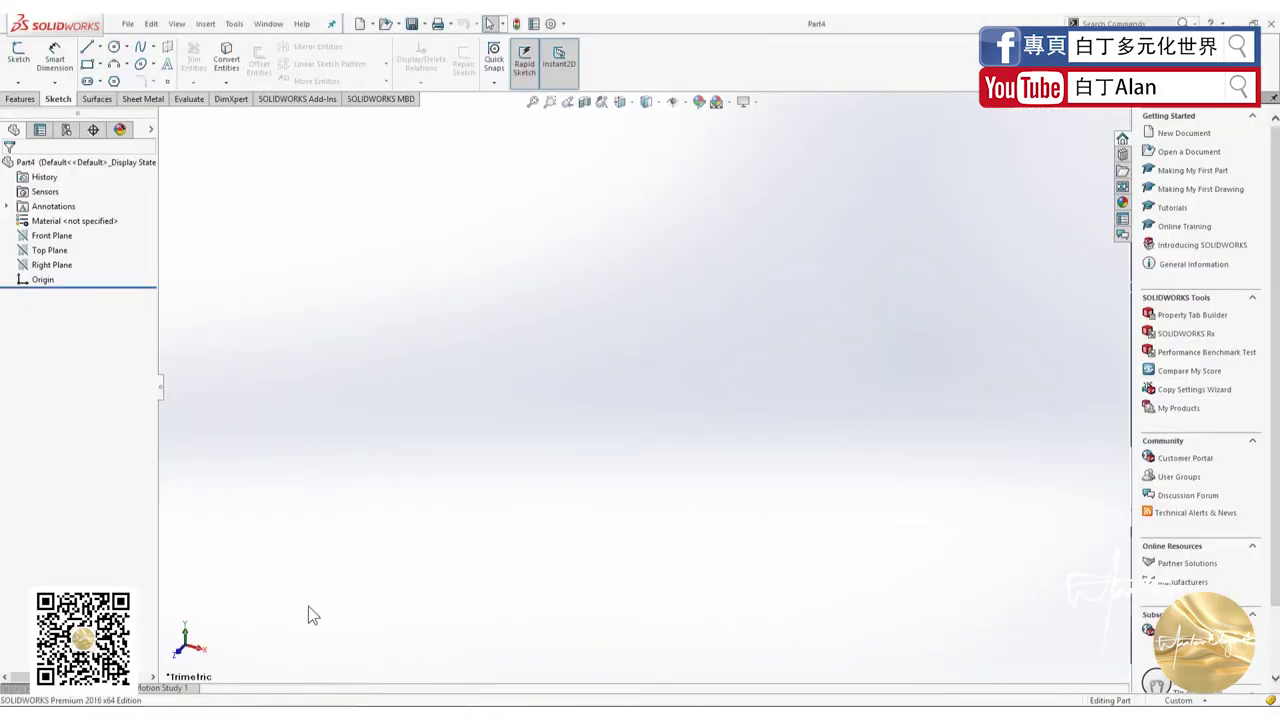
click(49, 250)
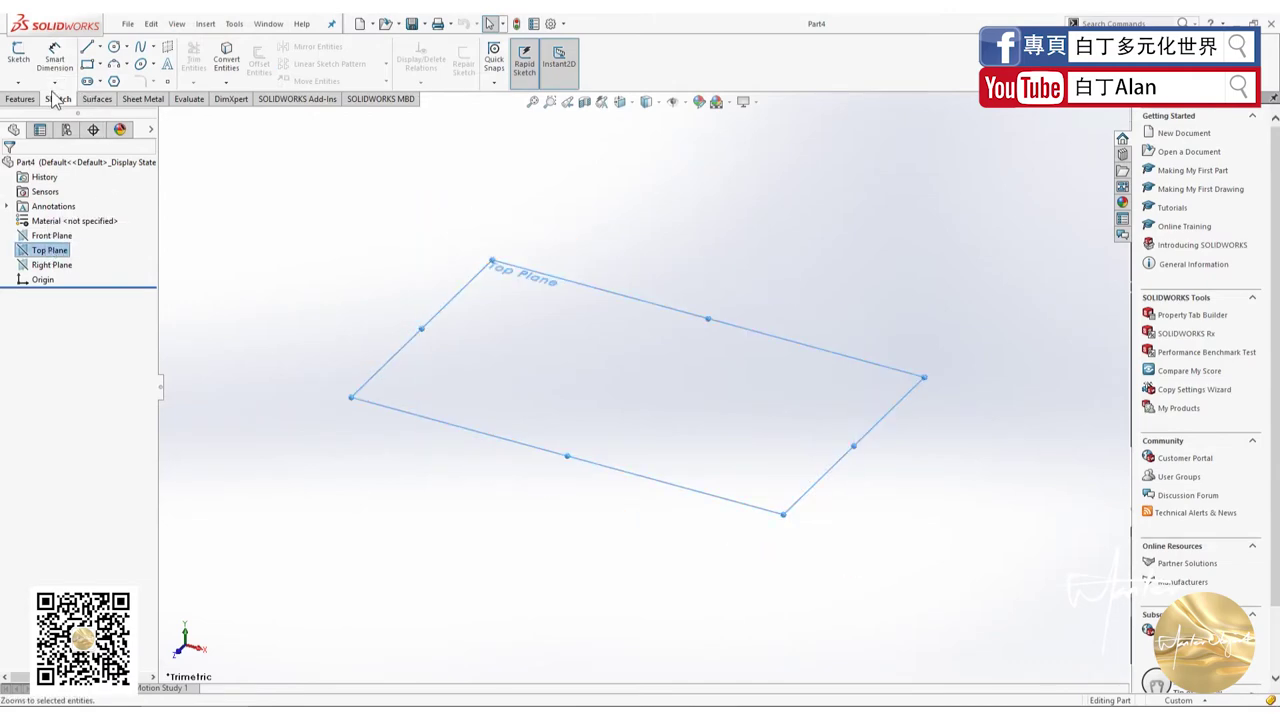
click(18, 55)
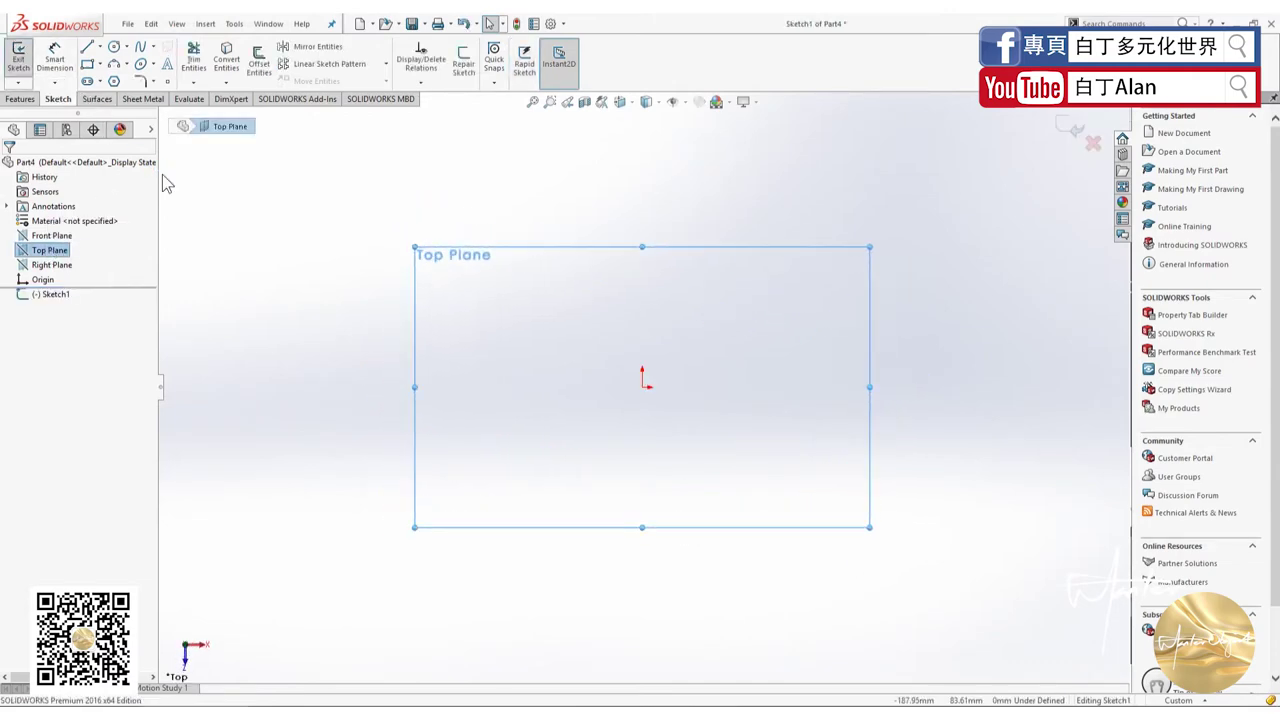
key(alt+Tab)
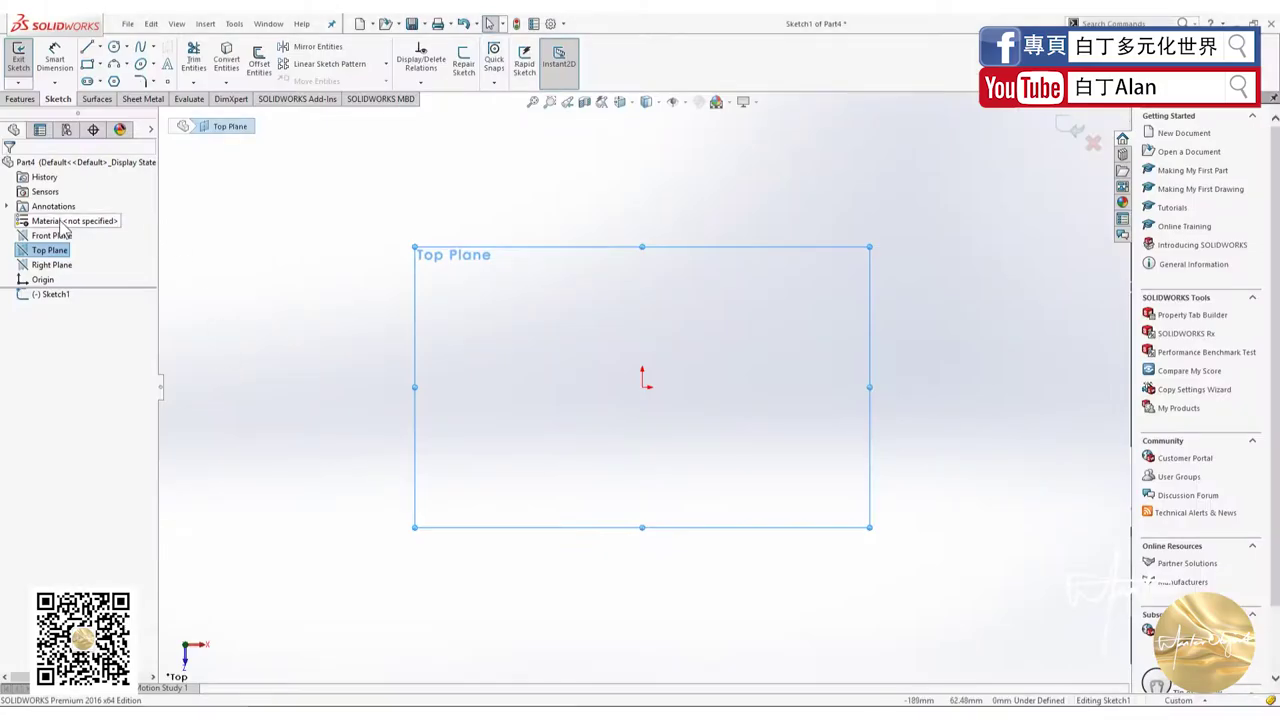
Draw a circle at the origin and a concentric circle pair up-left of it.
click(125, 47)
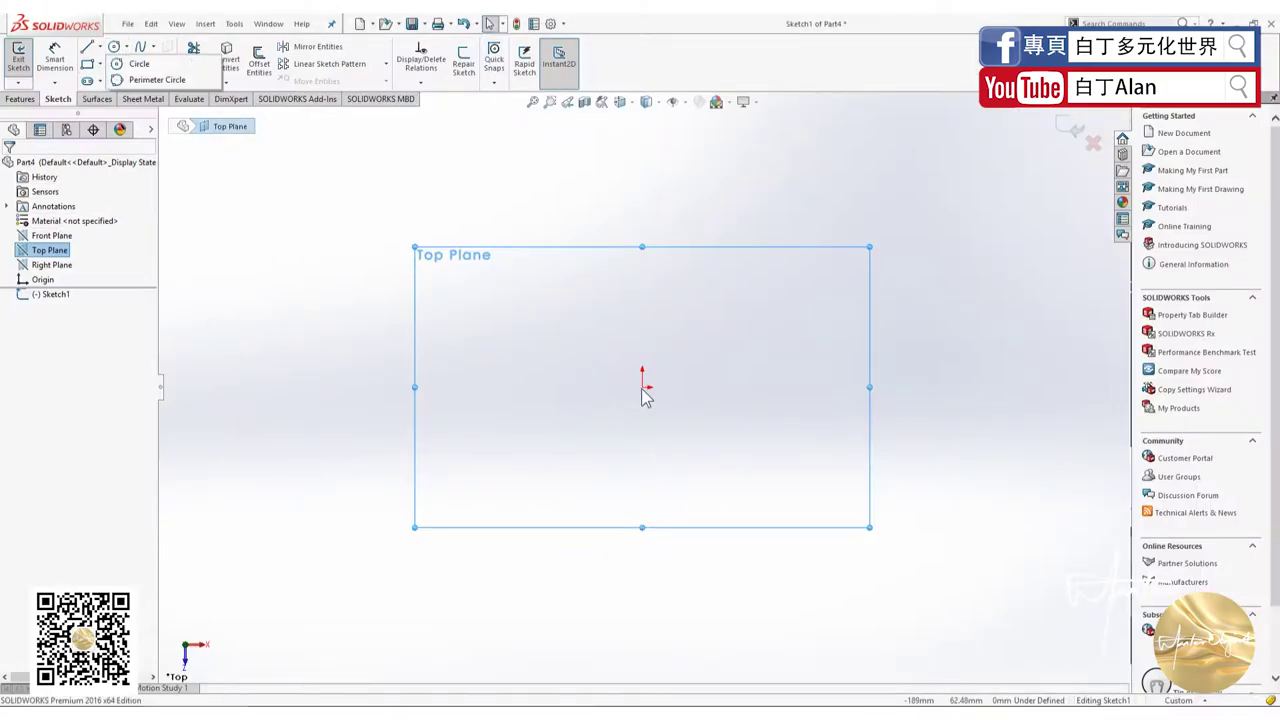
click(137, 63)
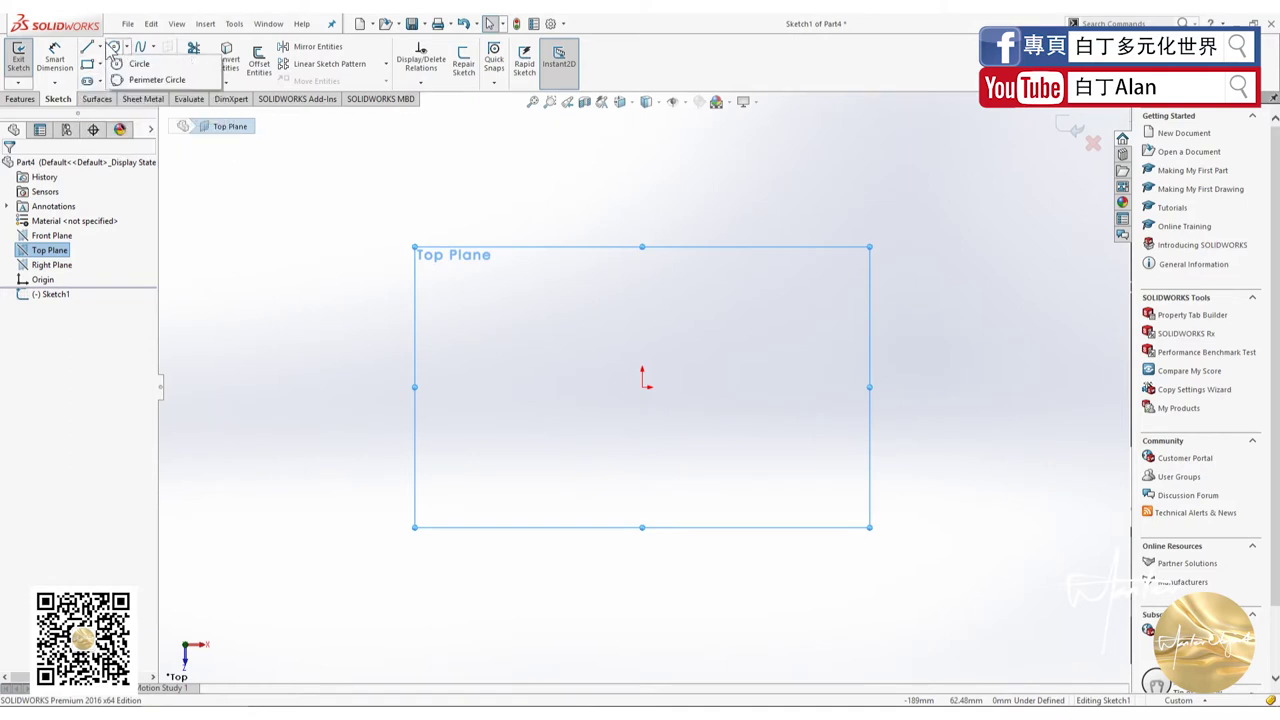
click(642, 387)
click(671, 389)
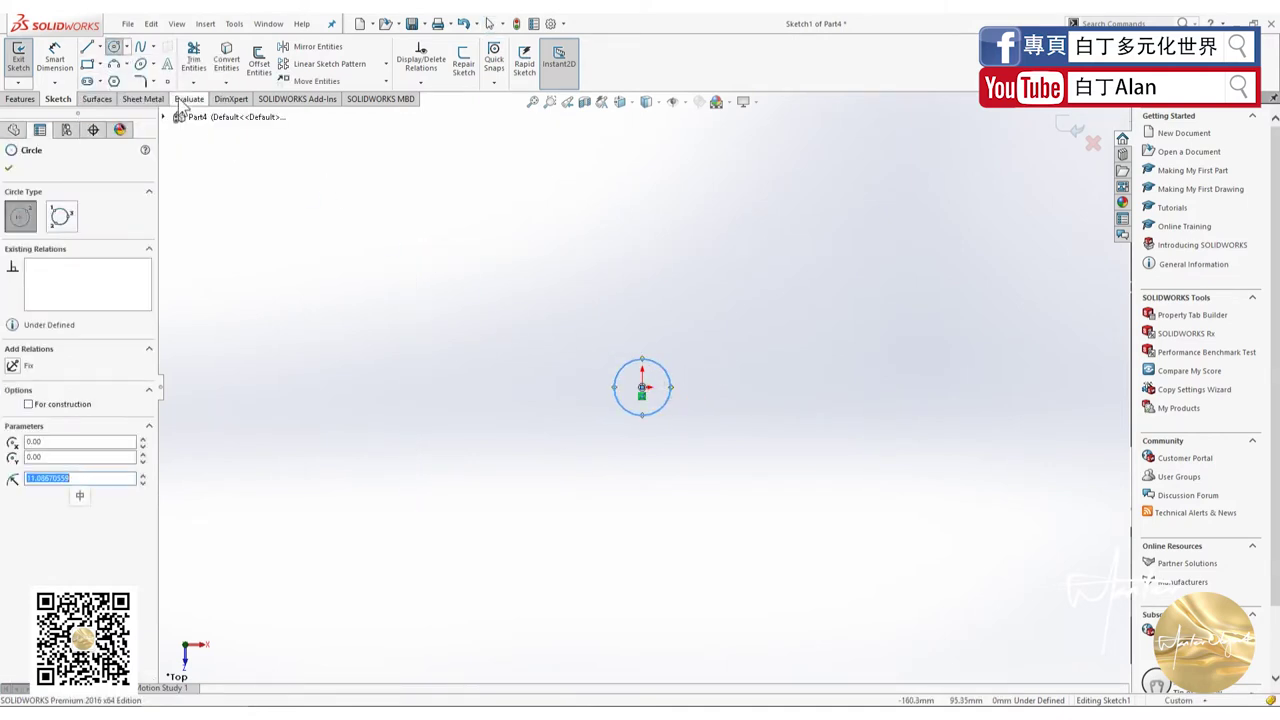
click(511, 326)
click(538, 337)
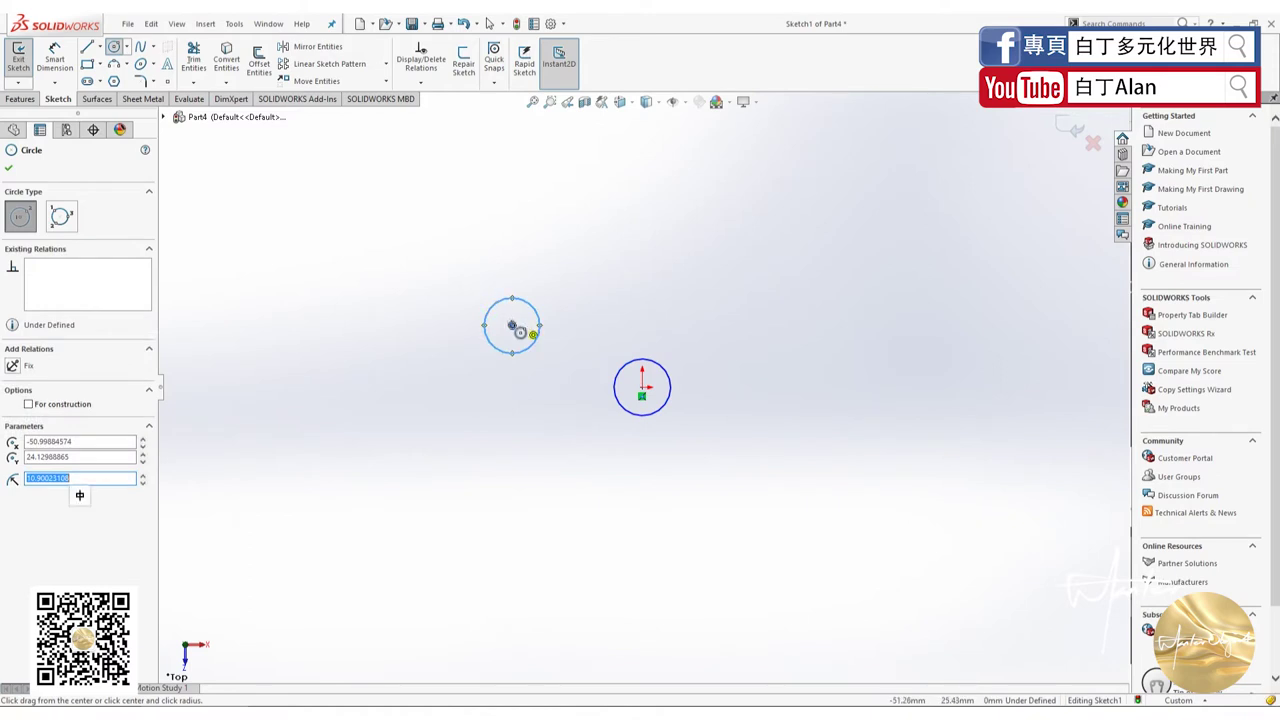
click(512, 325)
click(556, 335)
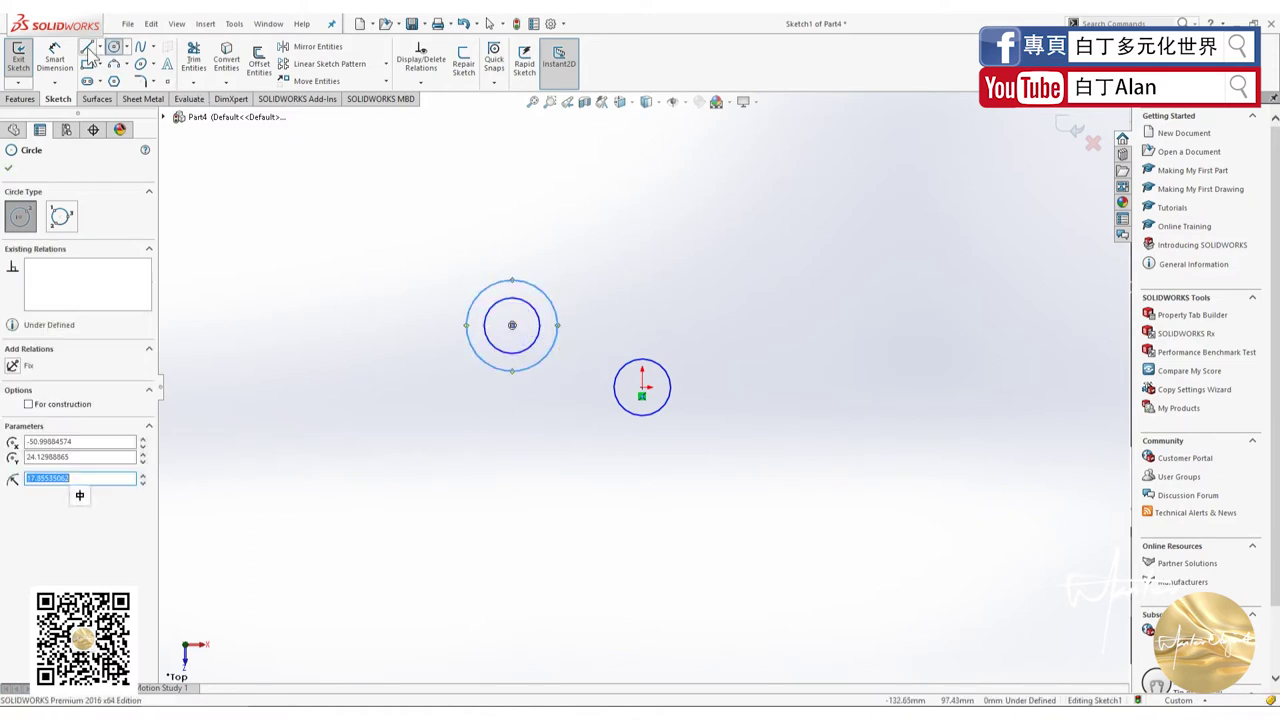
Dimension the circles: origin Ø26, inner left Ø26, outer left Ø52.
click(55, 55)
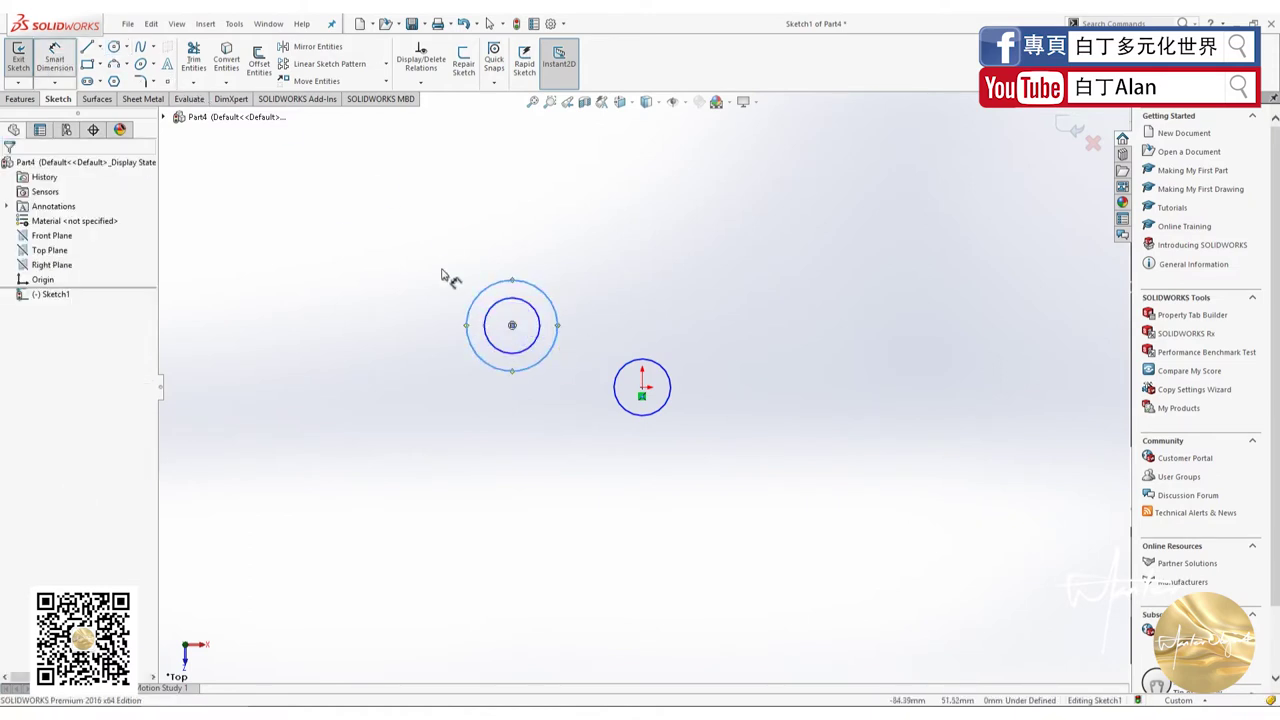
click(671, 391)
click(735, 400)
text(26)
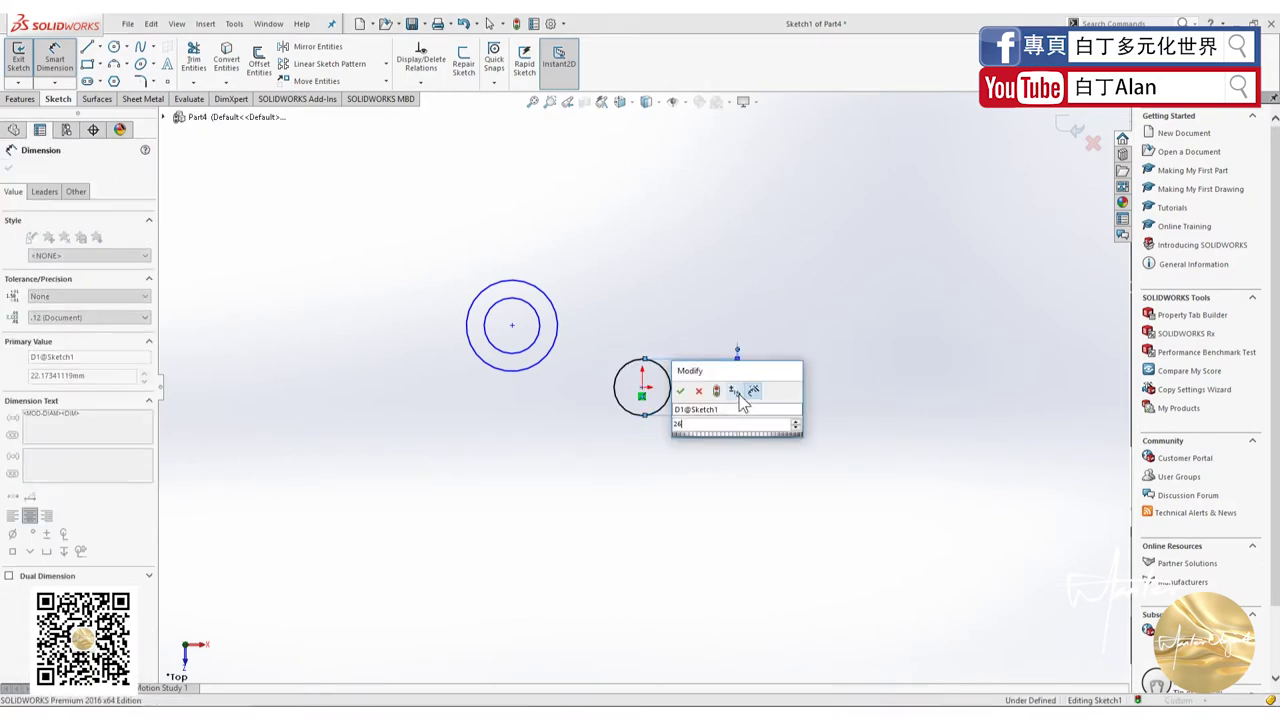
key(Return)
click(540, 327)
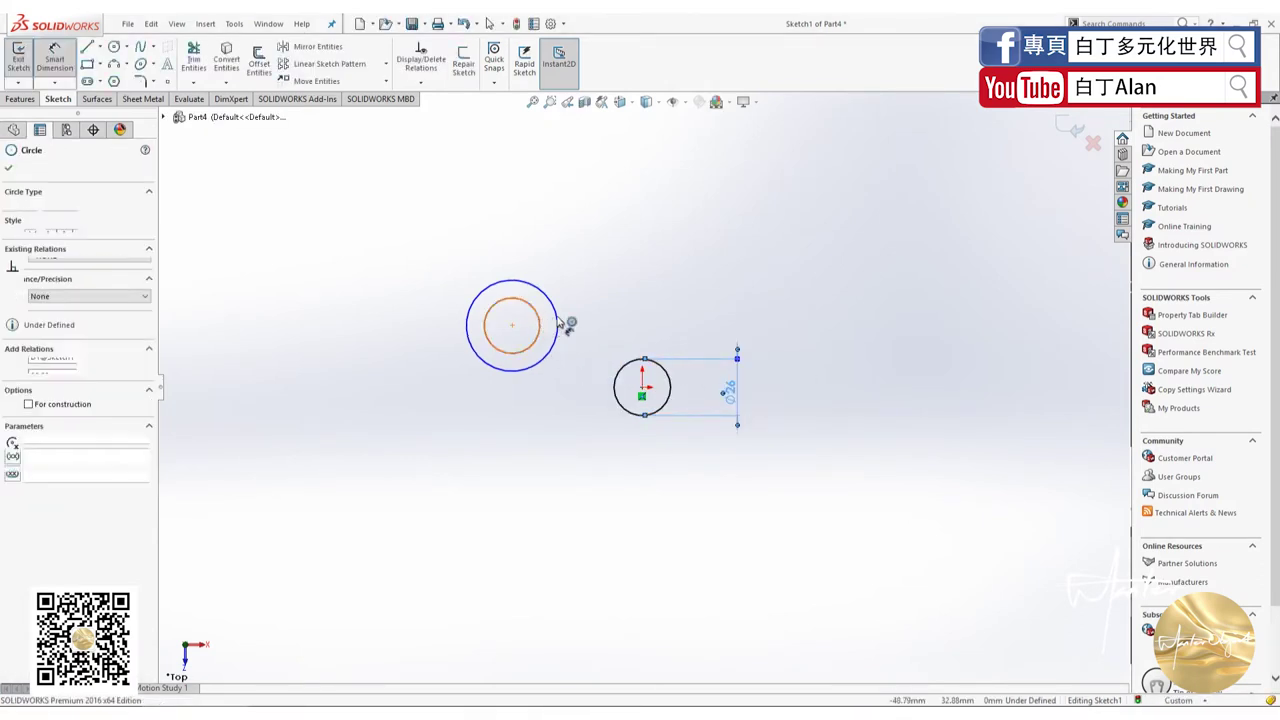
click(590, 324)
text(26)
key(Return)
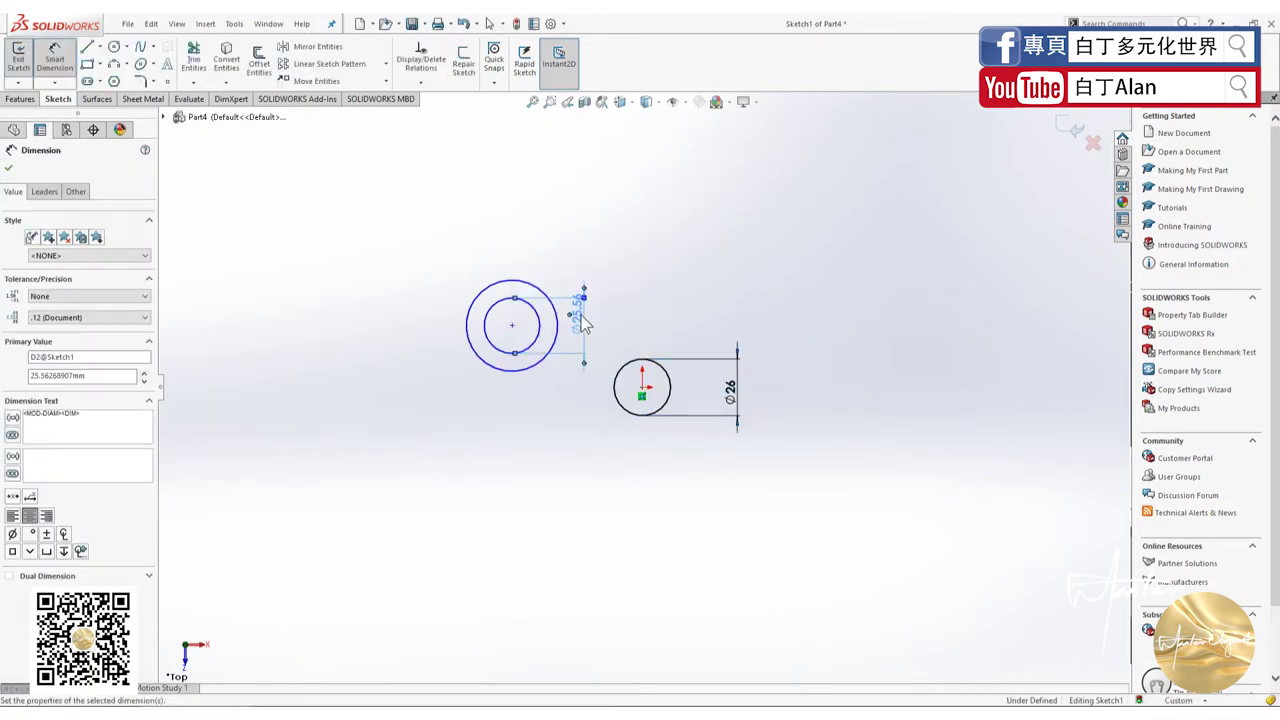
click(530, 282)
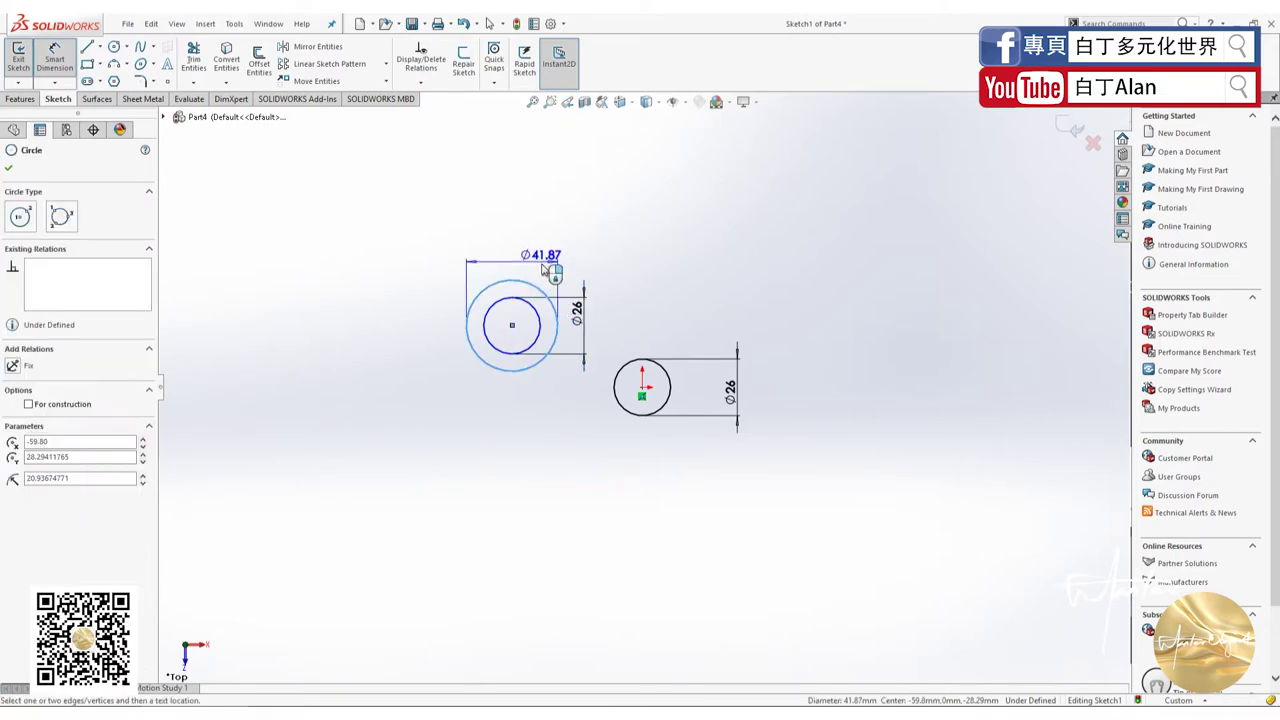
click(619, 329)
text(52)
key(Return)
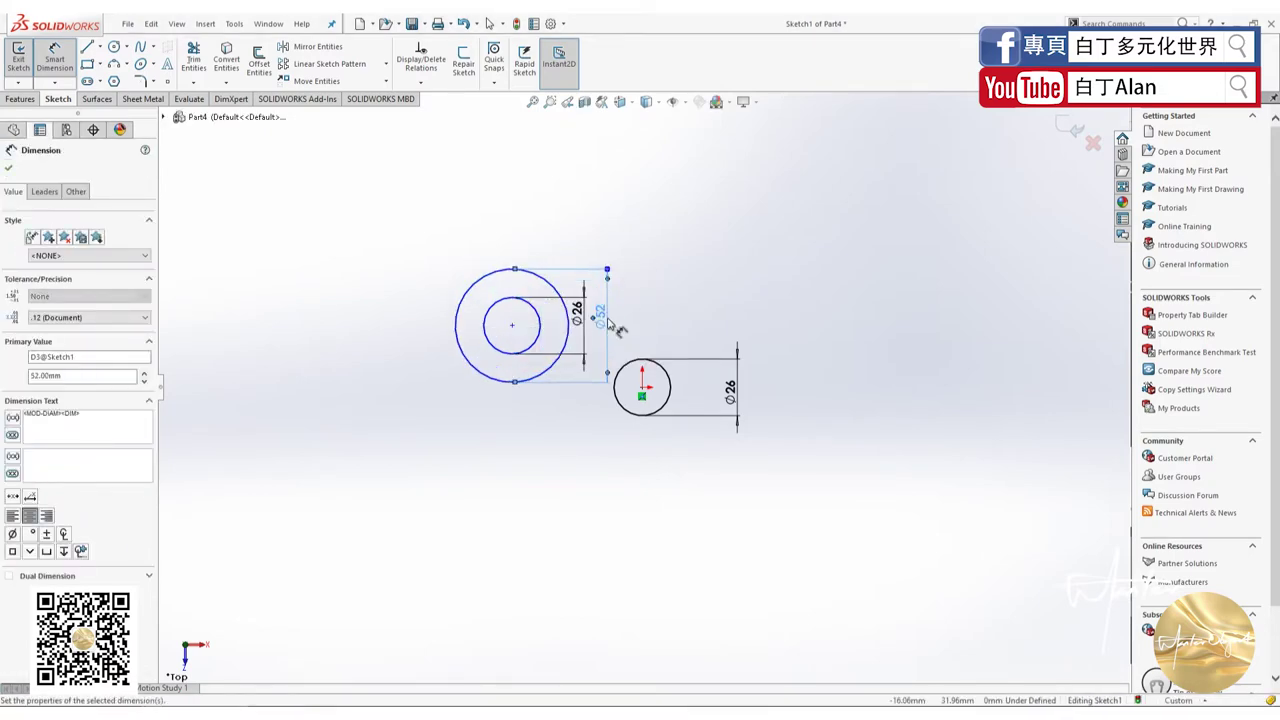
key(alt+Tab)
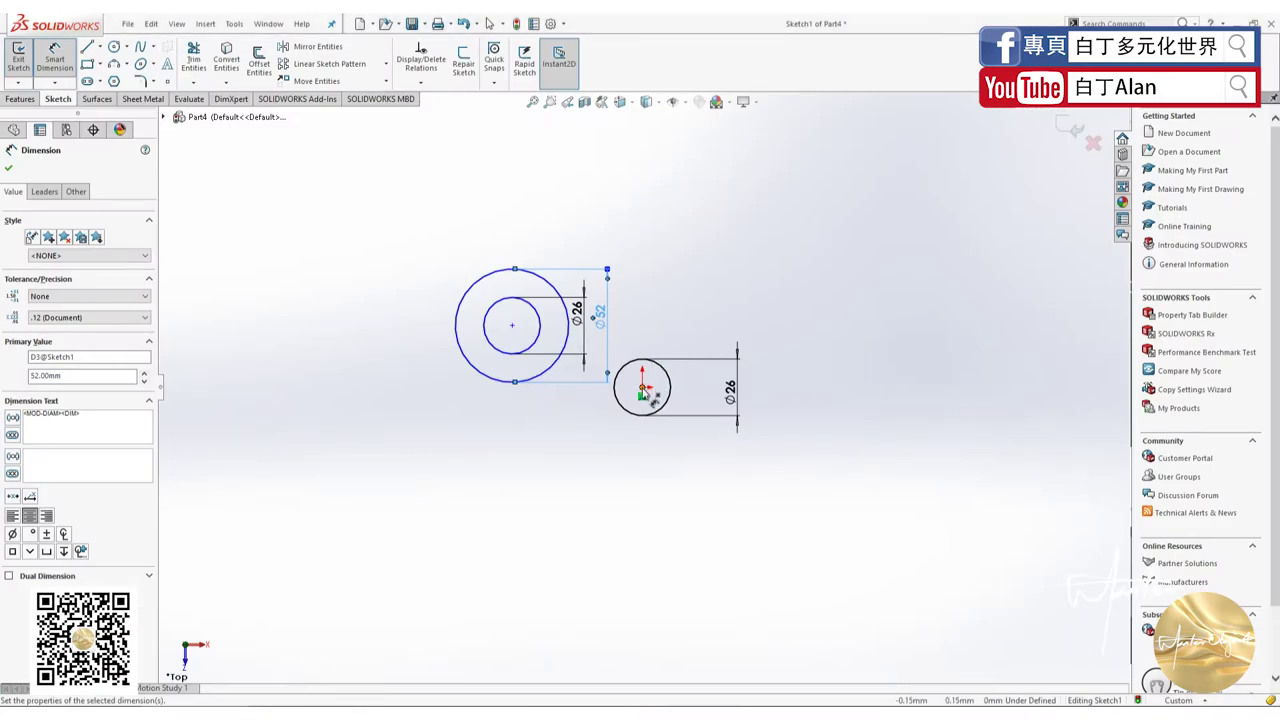
Draw a larger circle centred on the origin and dimension it with 42.
click(114, 46)
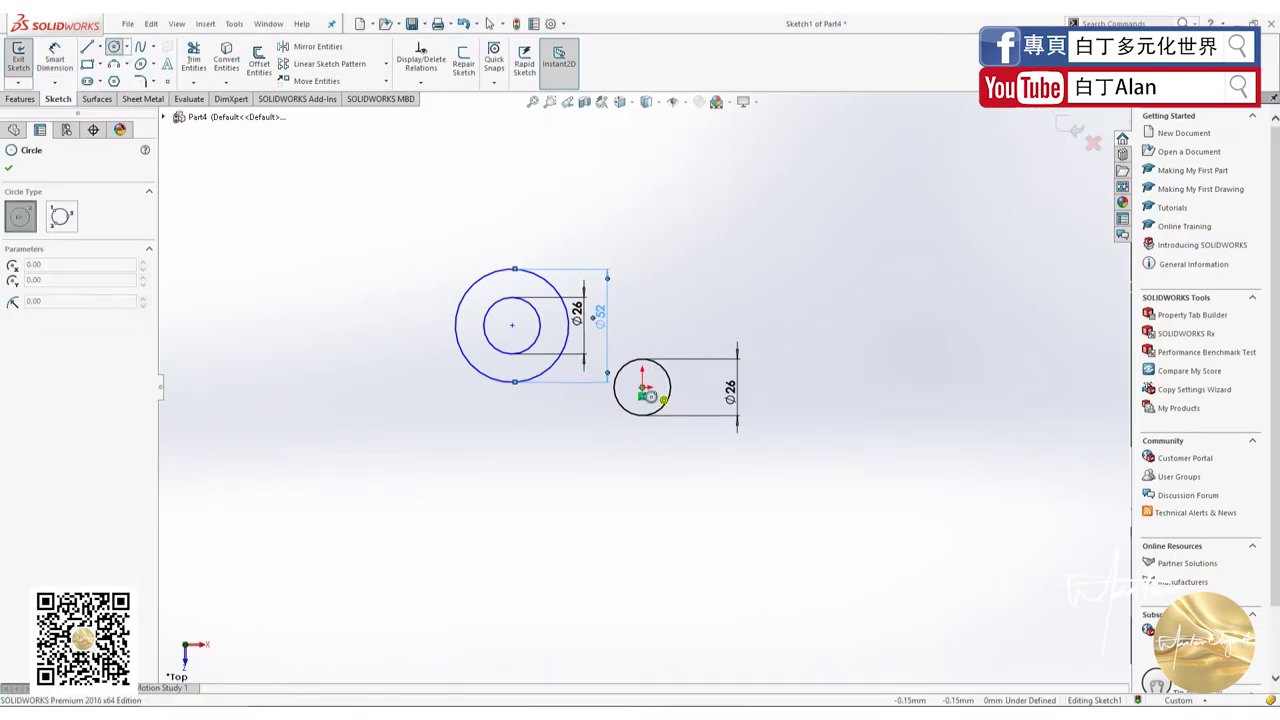
click(642, 386)
click(701, 391)
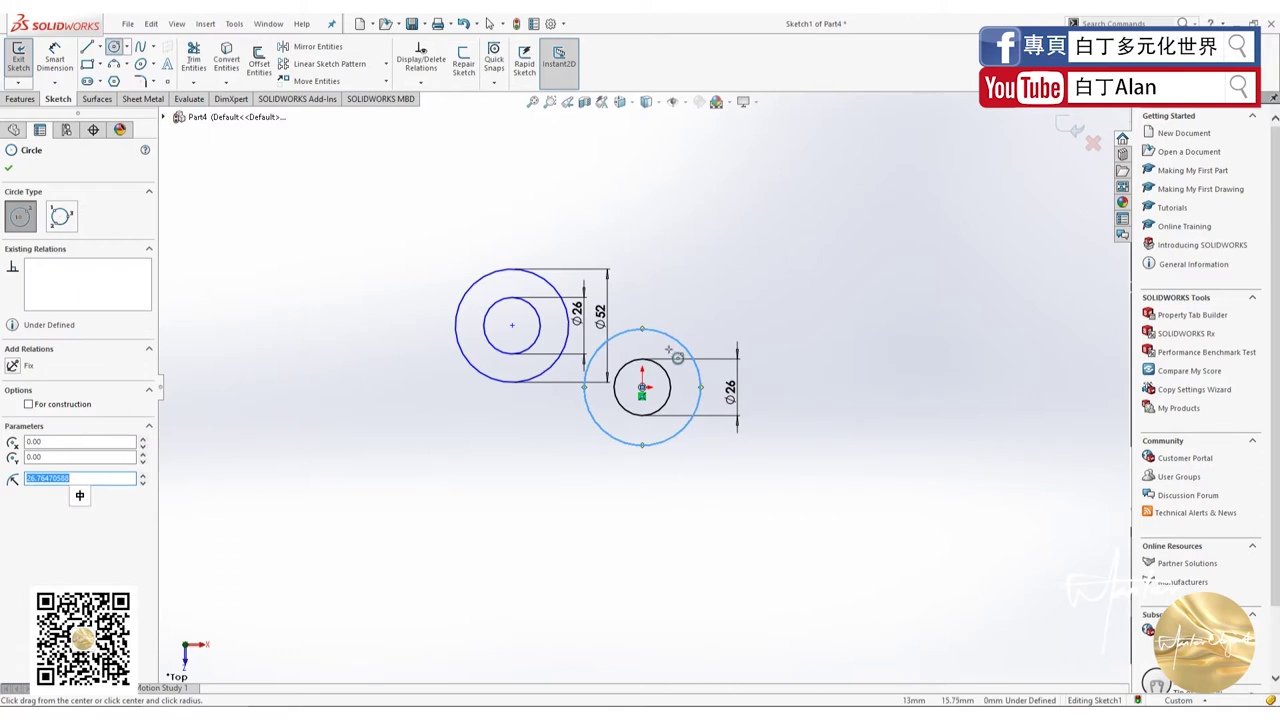
key(Escape)
click(690, 360)
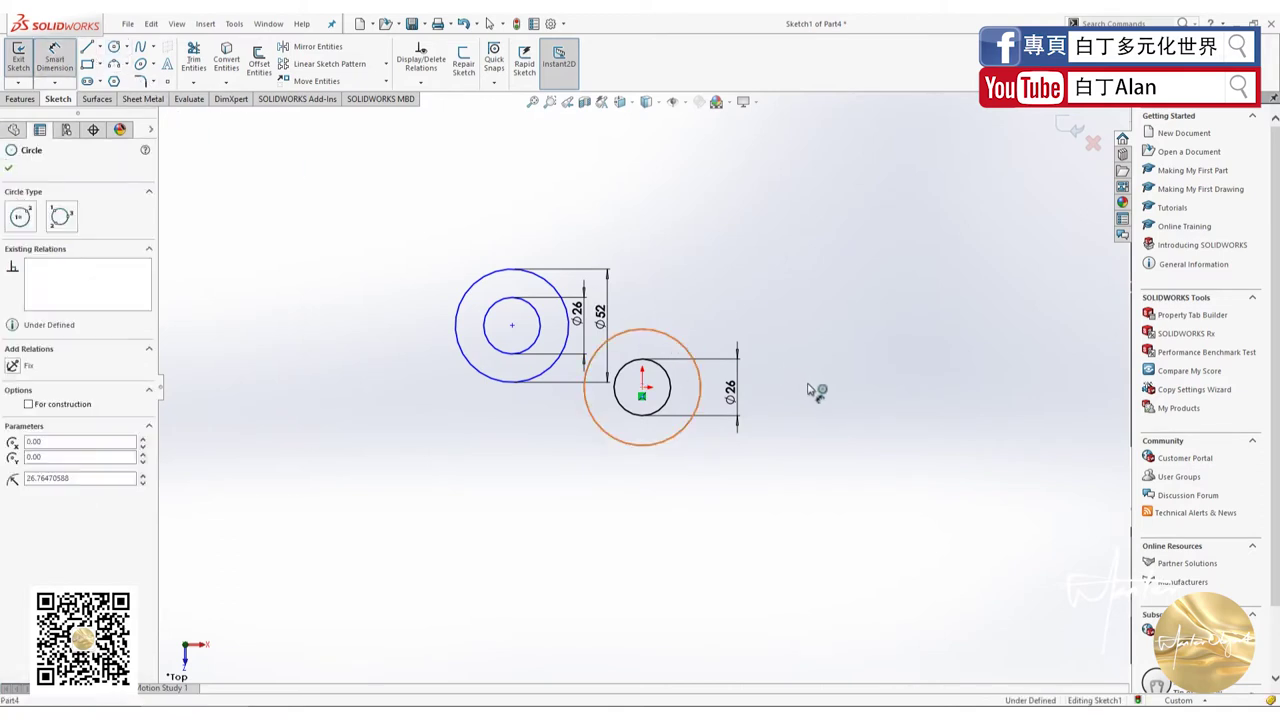
click(780, 395)
text(42)
key(Return)
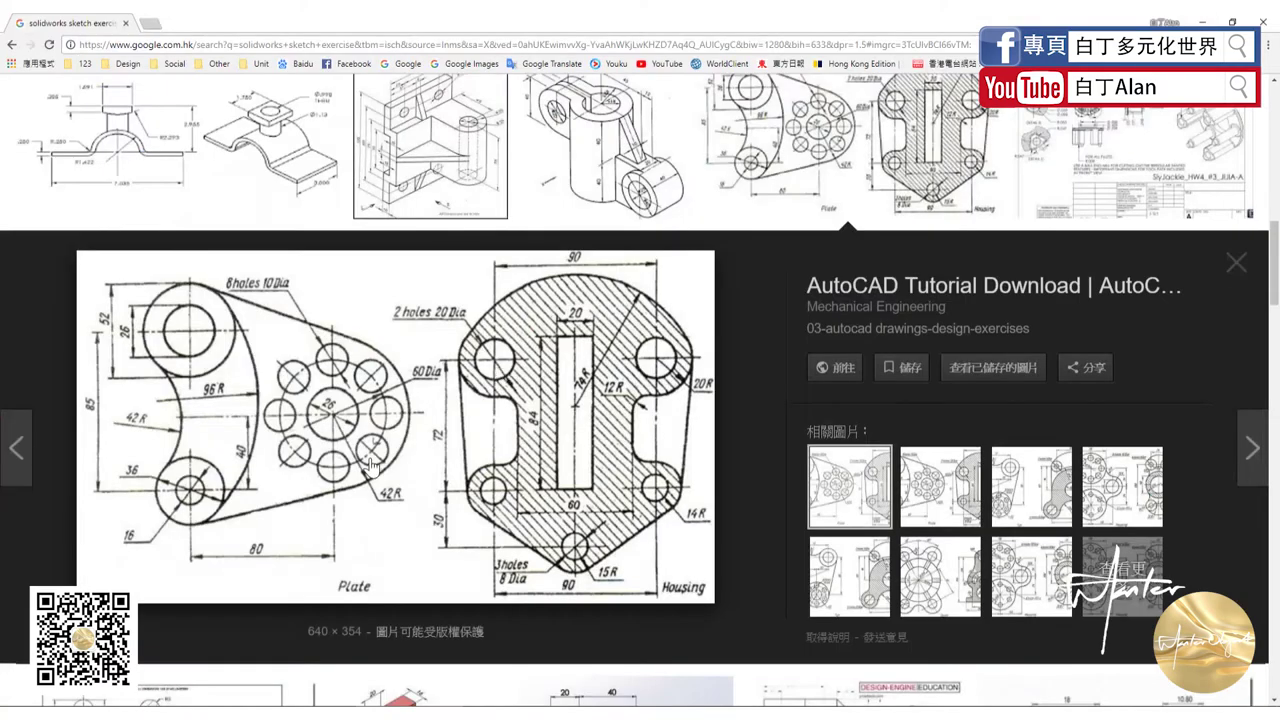
Delete the Ø53.53 diameter dimension from the lower outer circle.
key(ctrl+x)
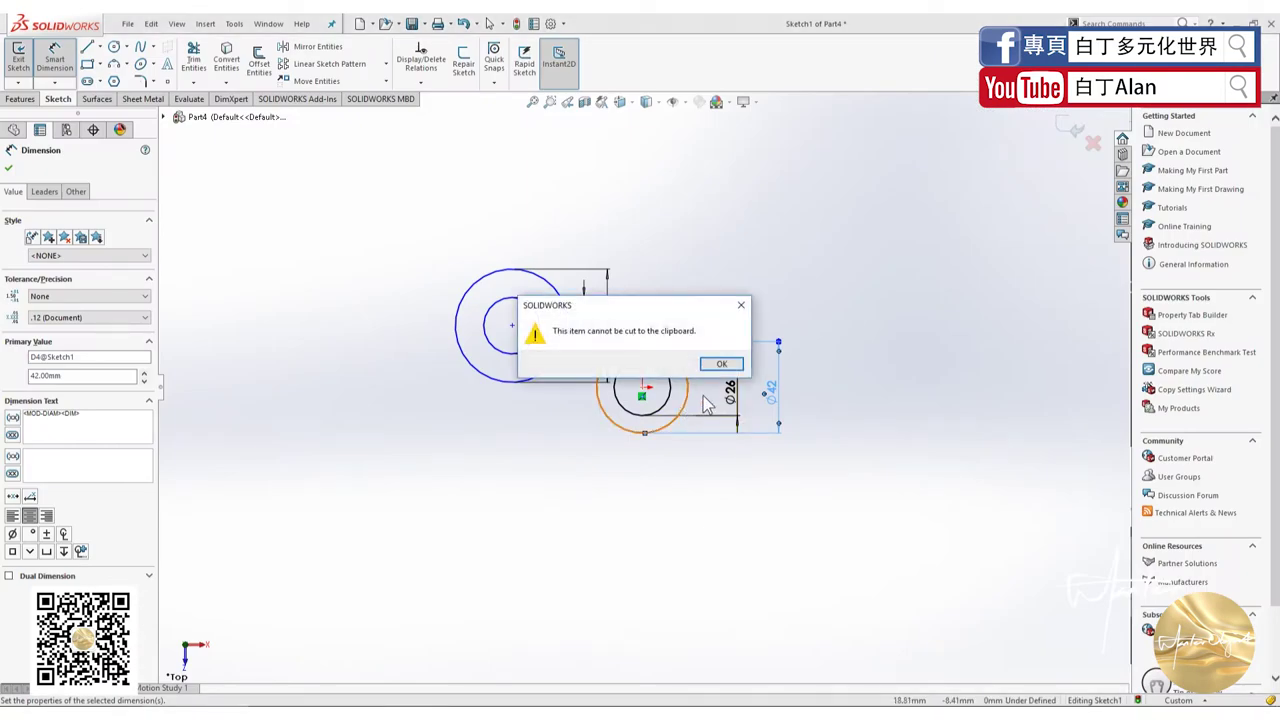
click(721, 363)
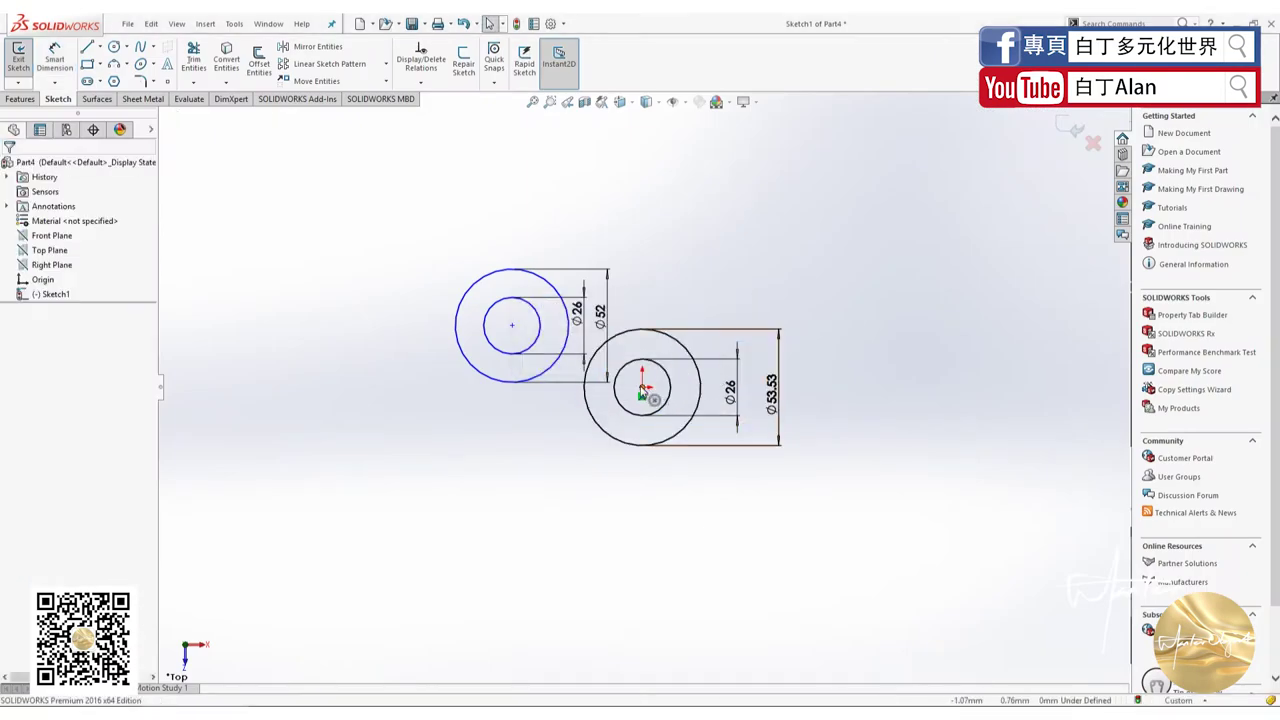
double_click(772, 392)
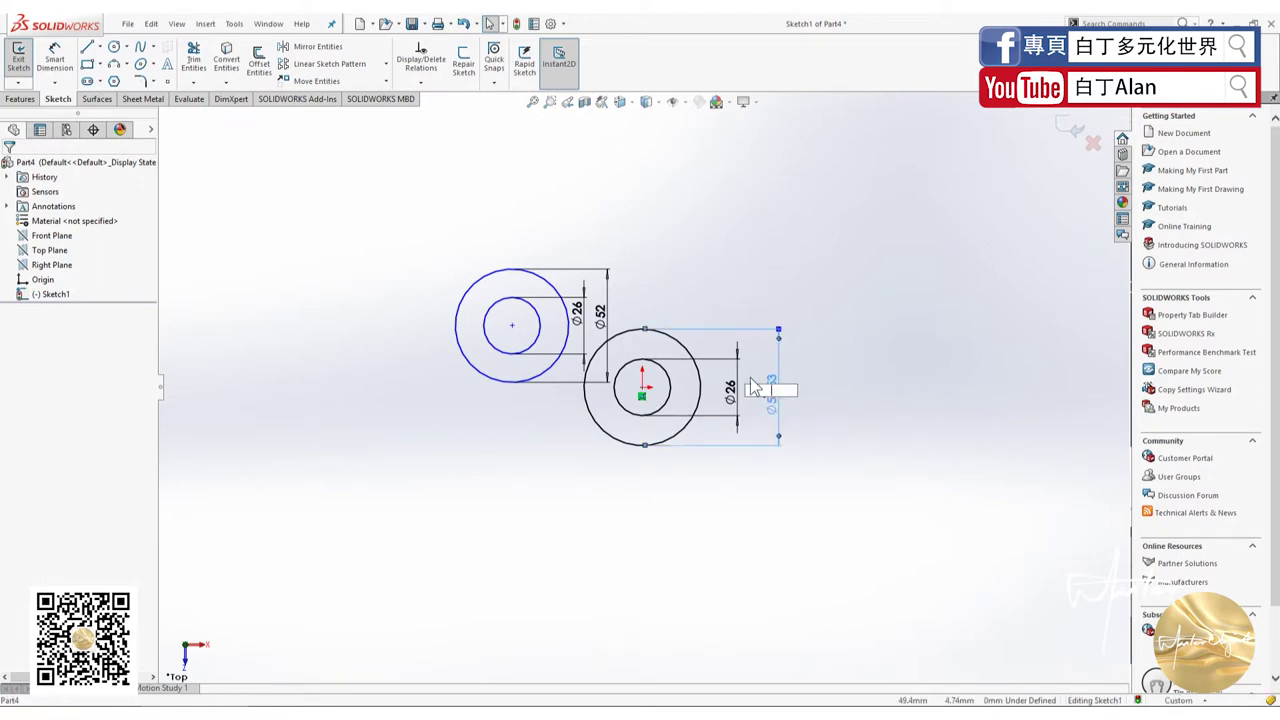
key(Escape)
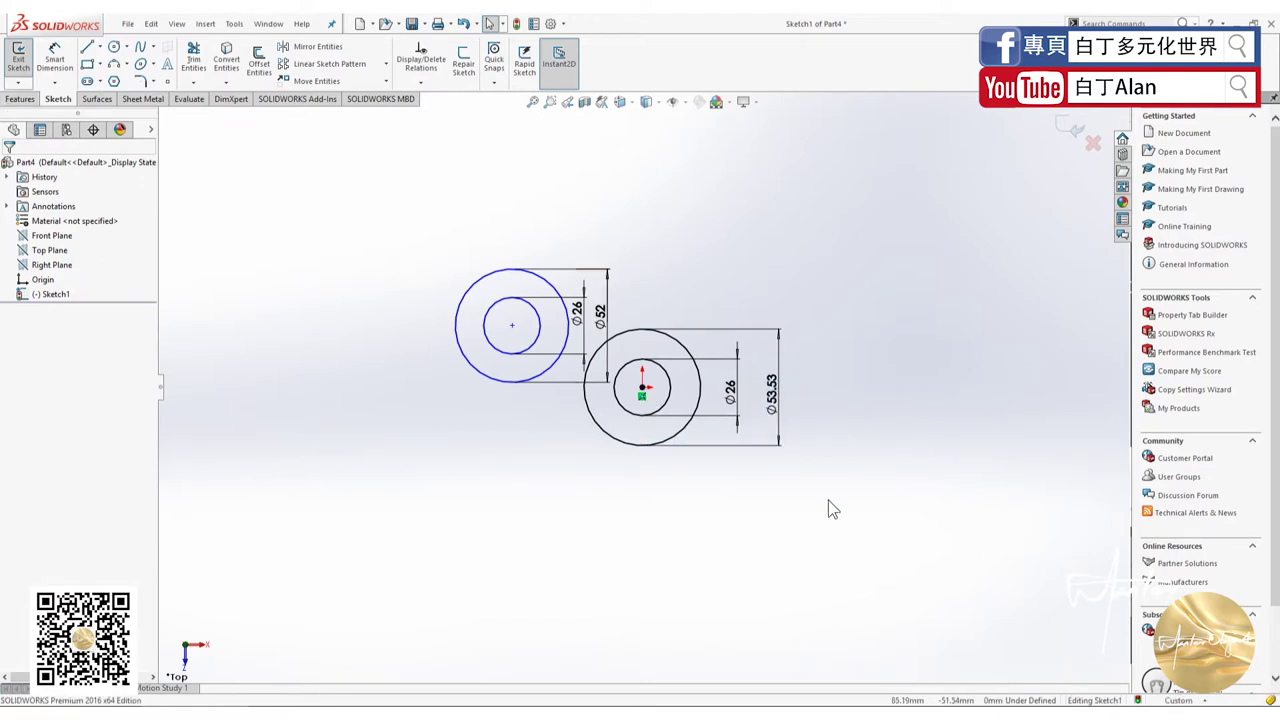
drag(828, 500, 757, 278)
key(Delete)
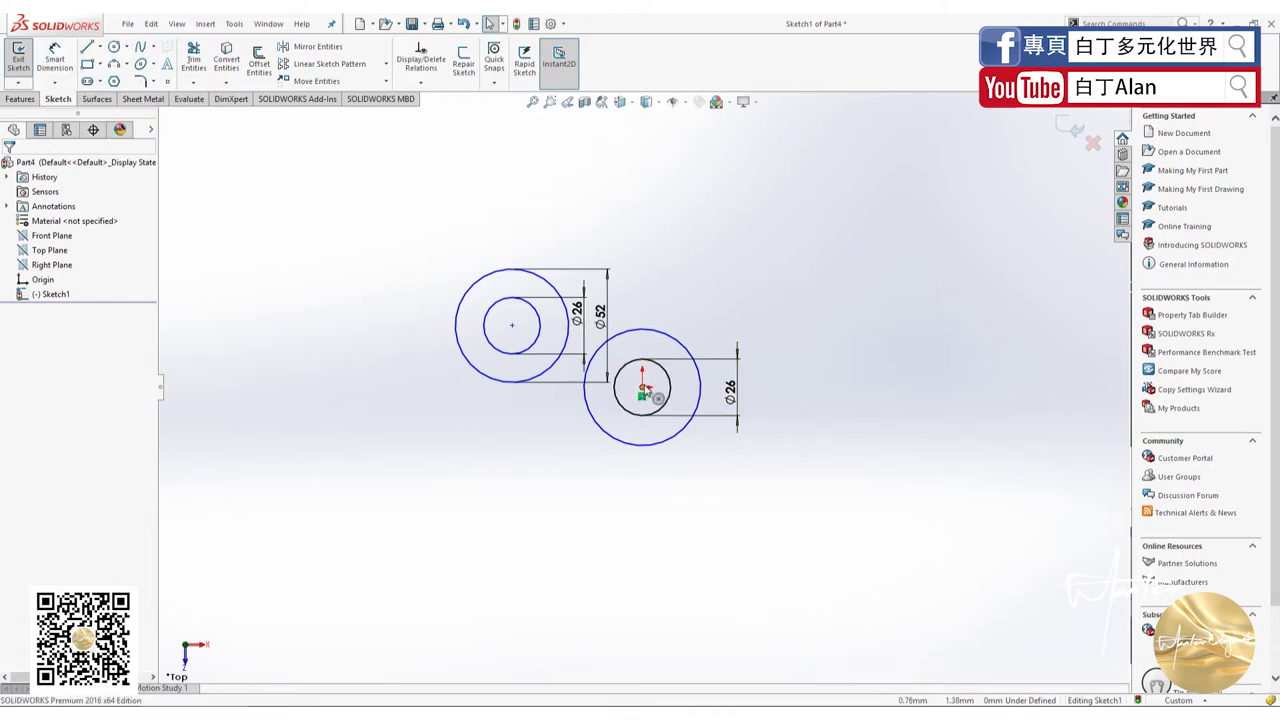
After a failed re-dimension attempt, undo and delete the Ø53.53 dimension again.
key(d)
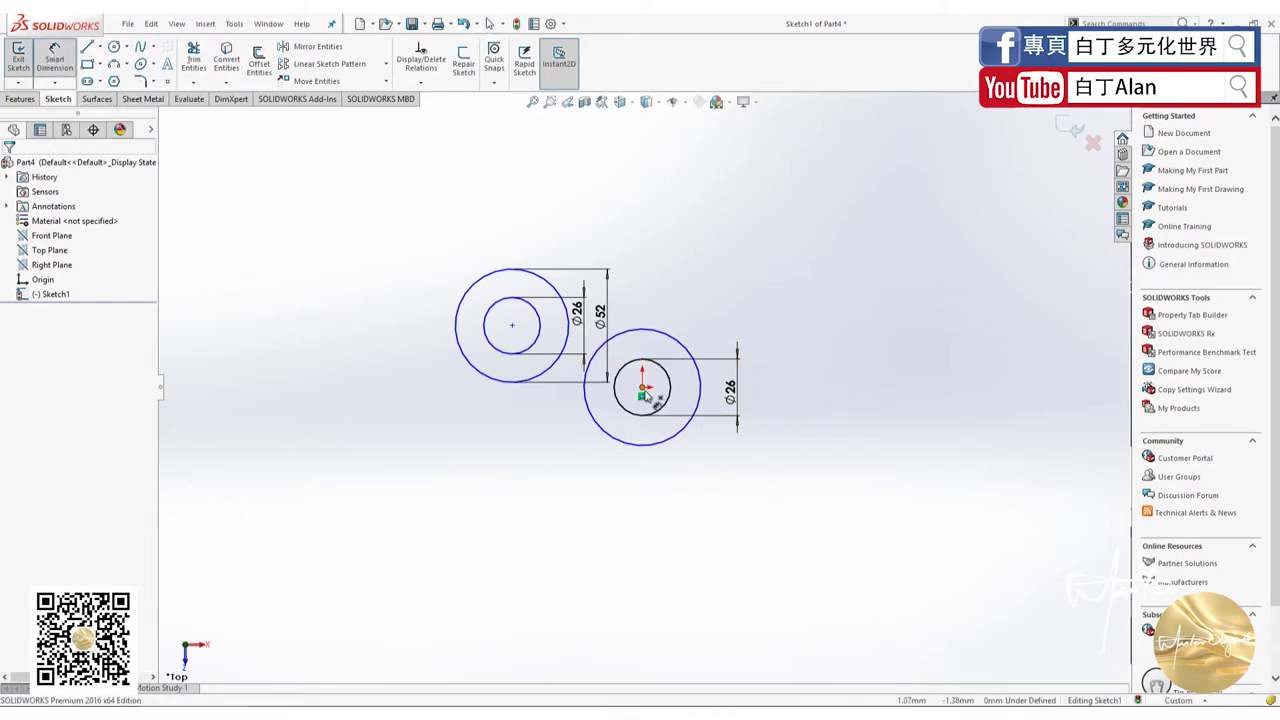
click(643, 396)
click(668, 440)
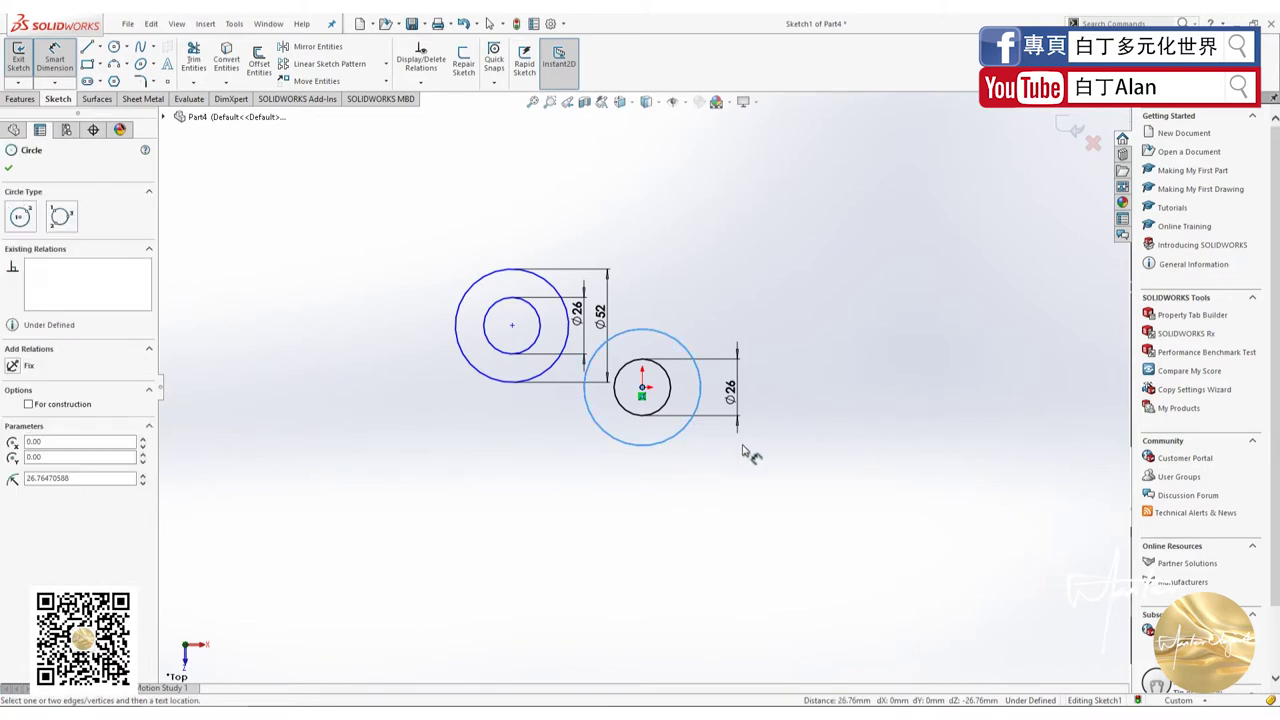
click(700, 412)
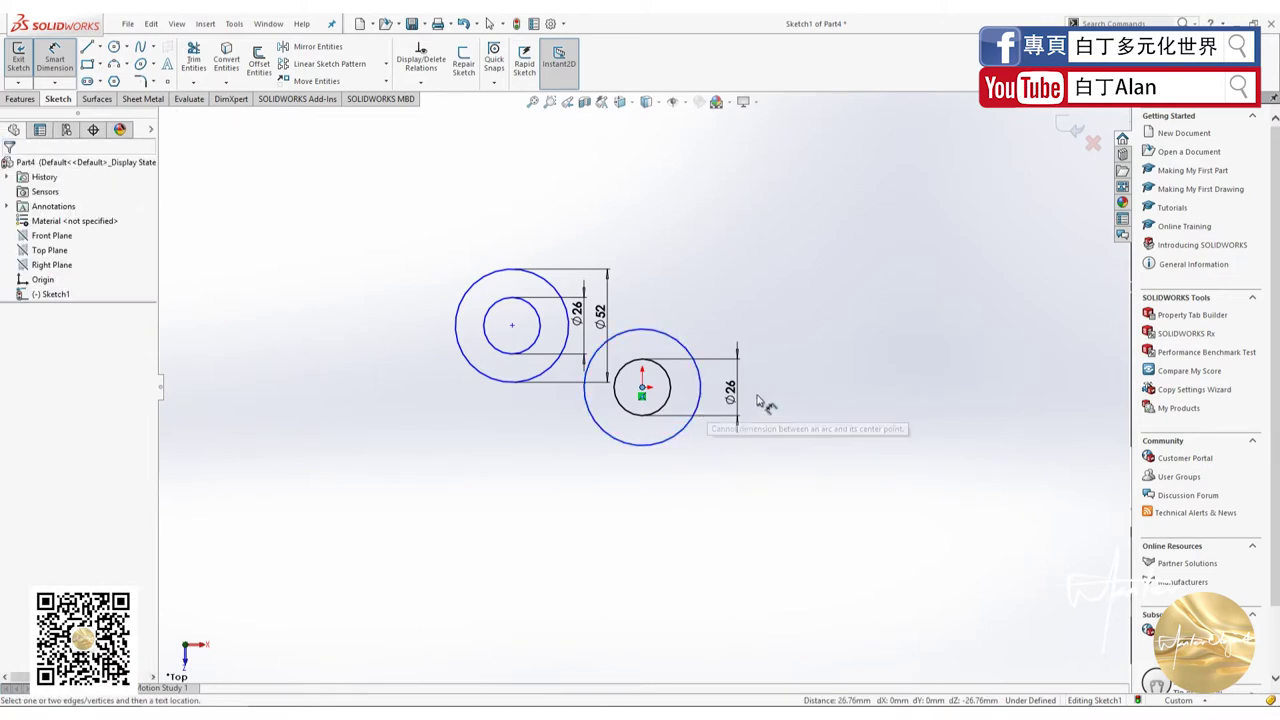
key(Escape)
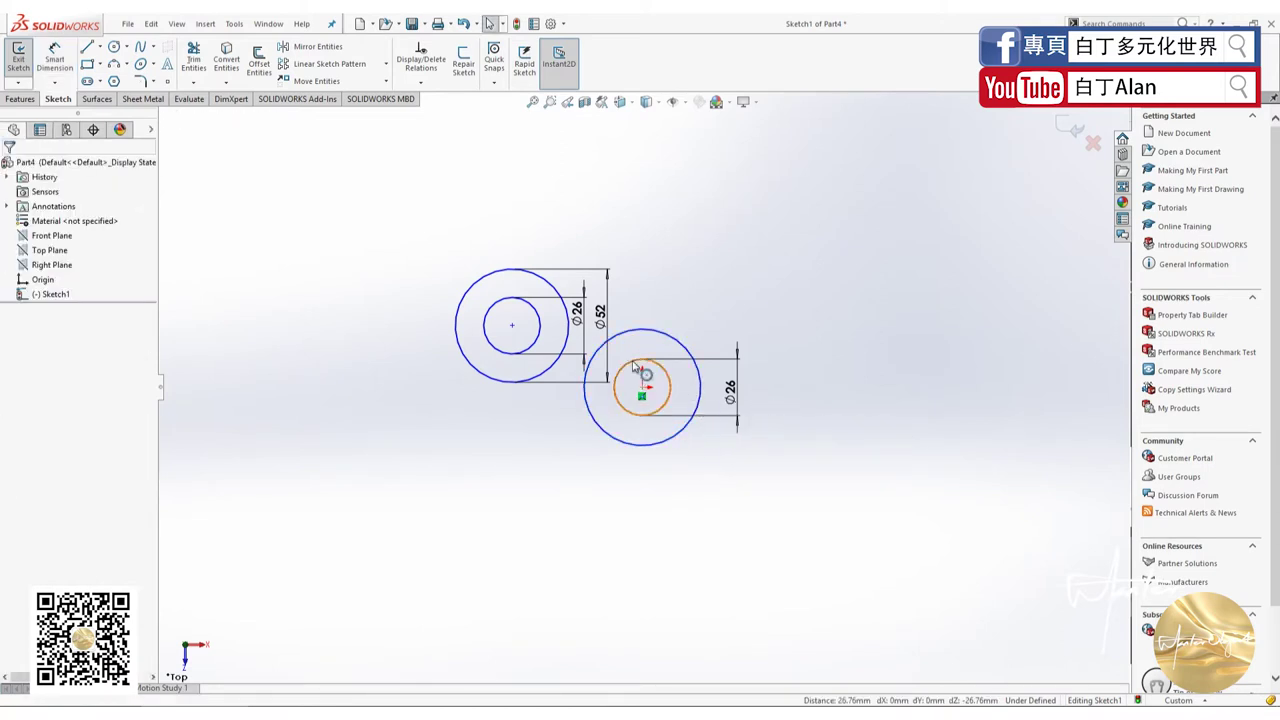
key(ctrl+z)
drag(826, 473, 757, 250)
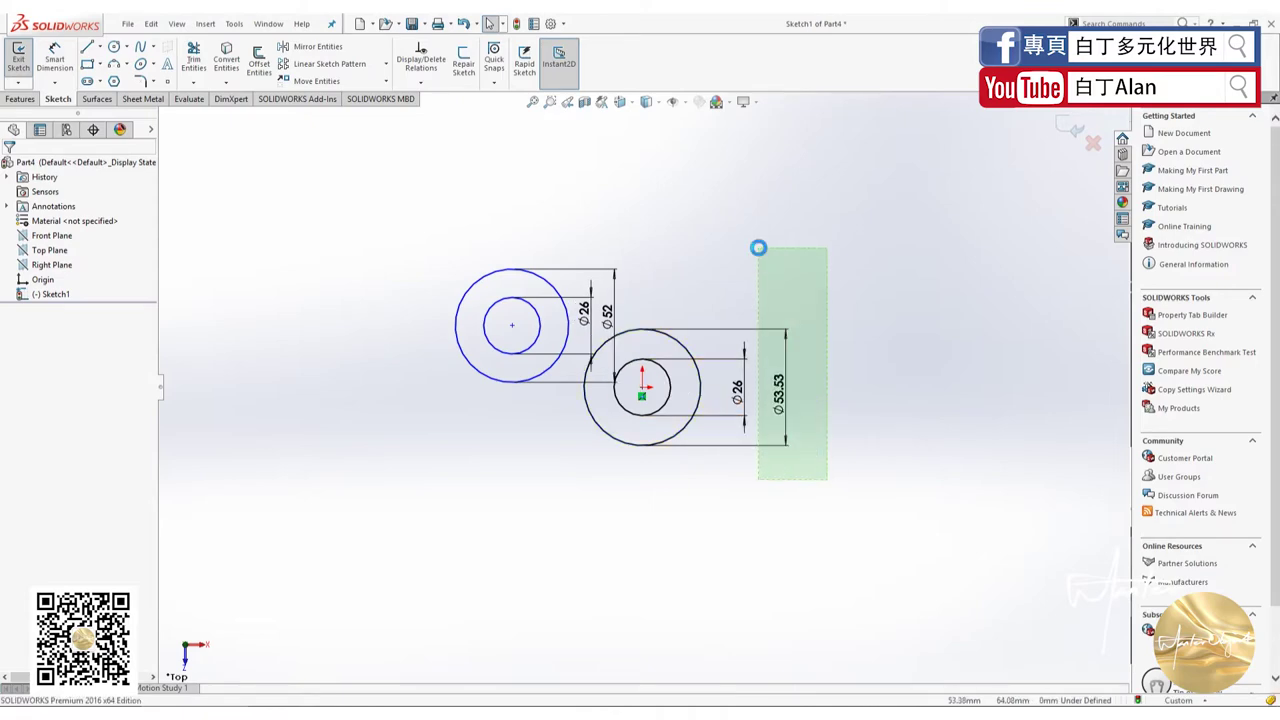
key(Delete)
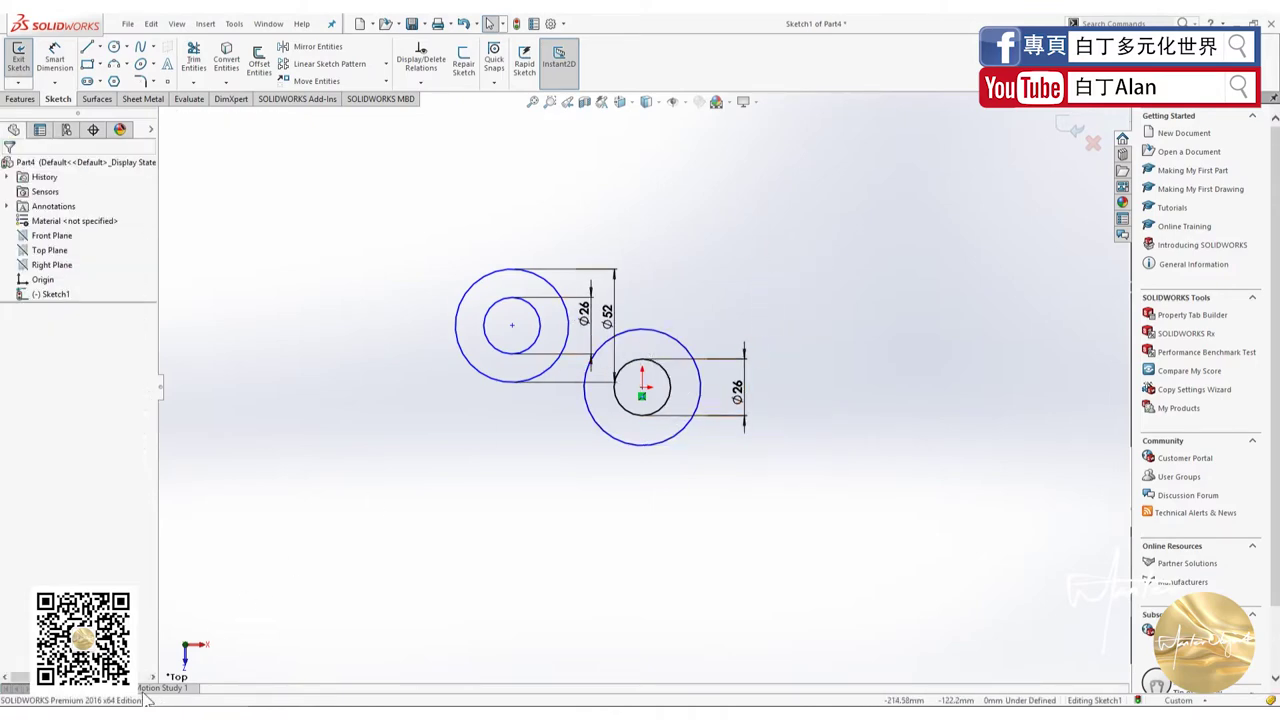
click(301, 663)
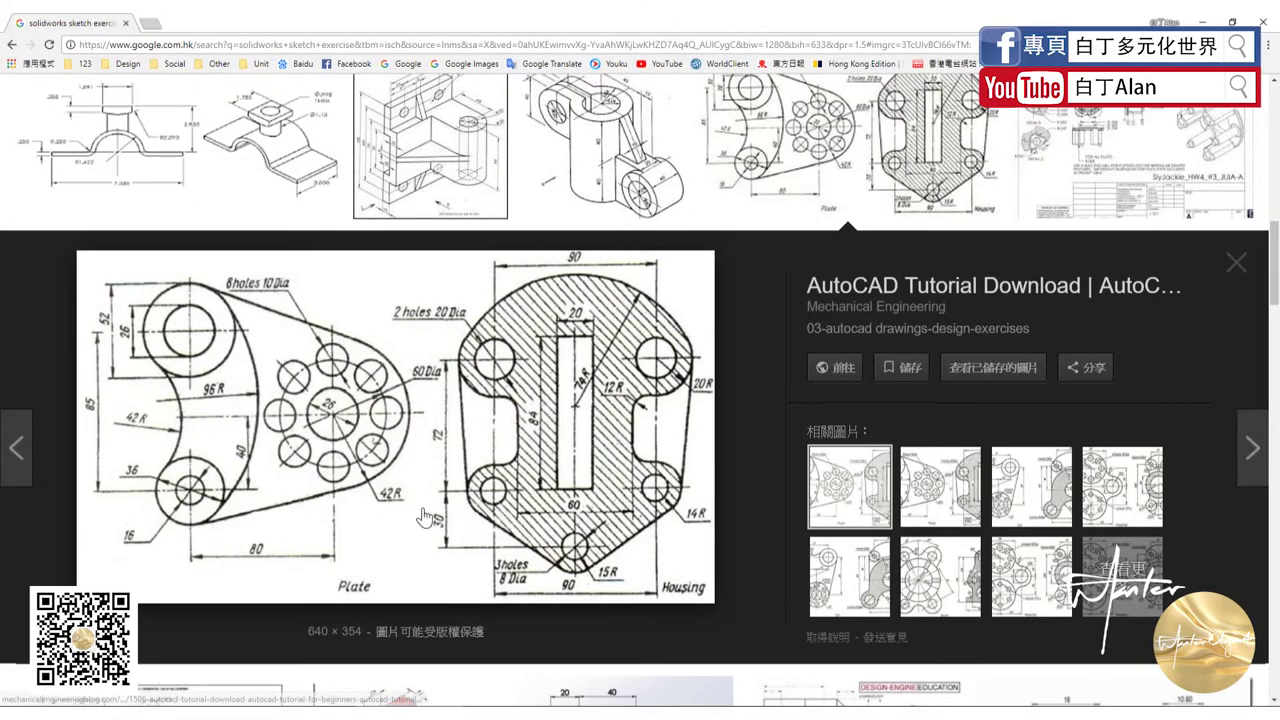
click(430, 697)
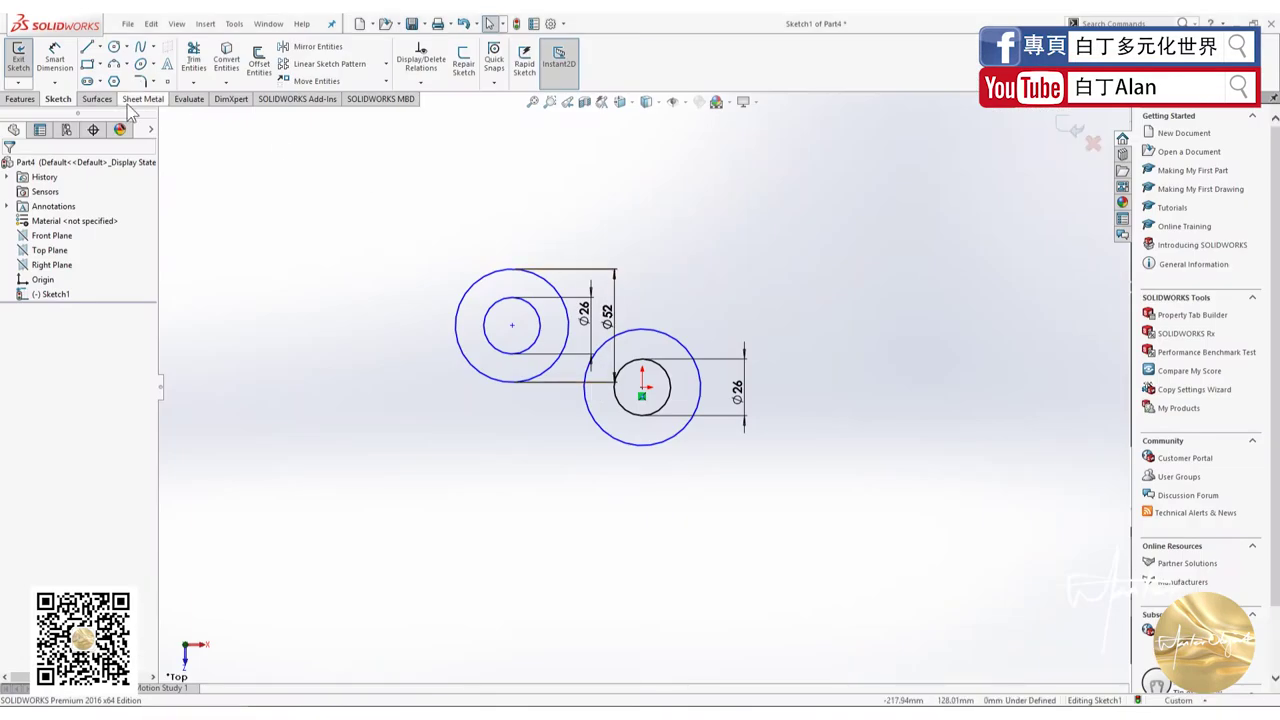
Draw a small circle just above the origin, inside the outer circle.
click(115, 50)
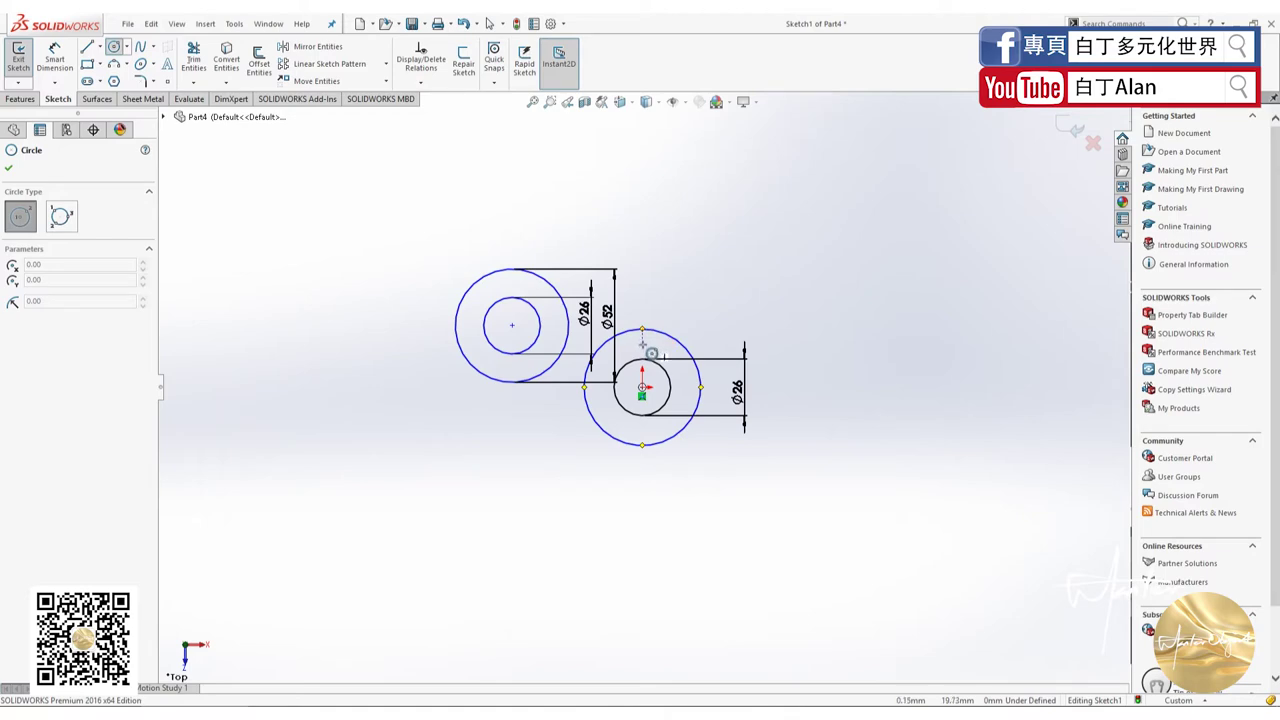
drag(642, 343, 650, 347)
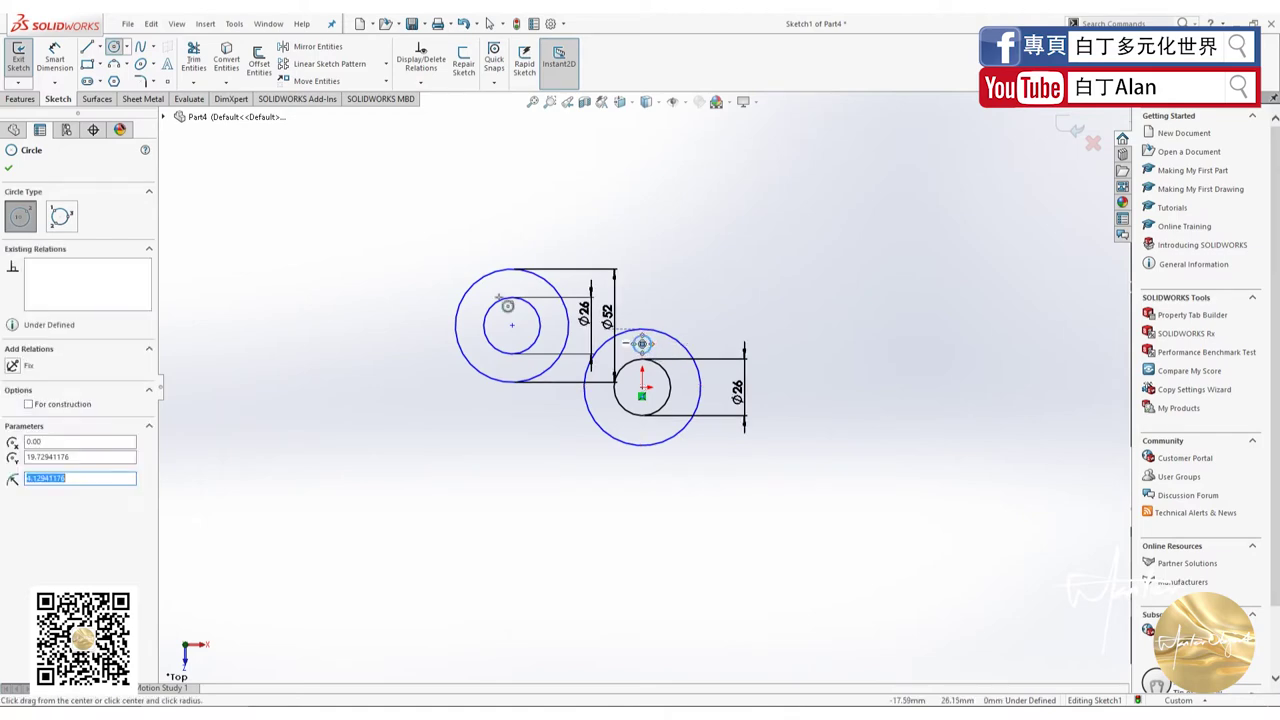
click(7, 170)
key(alt+Tab)
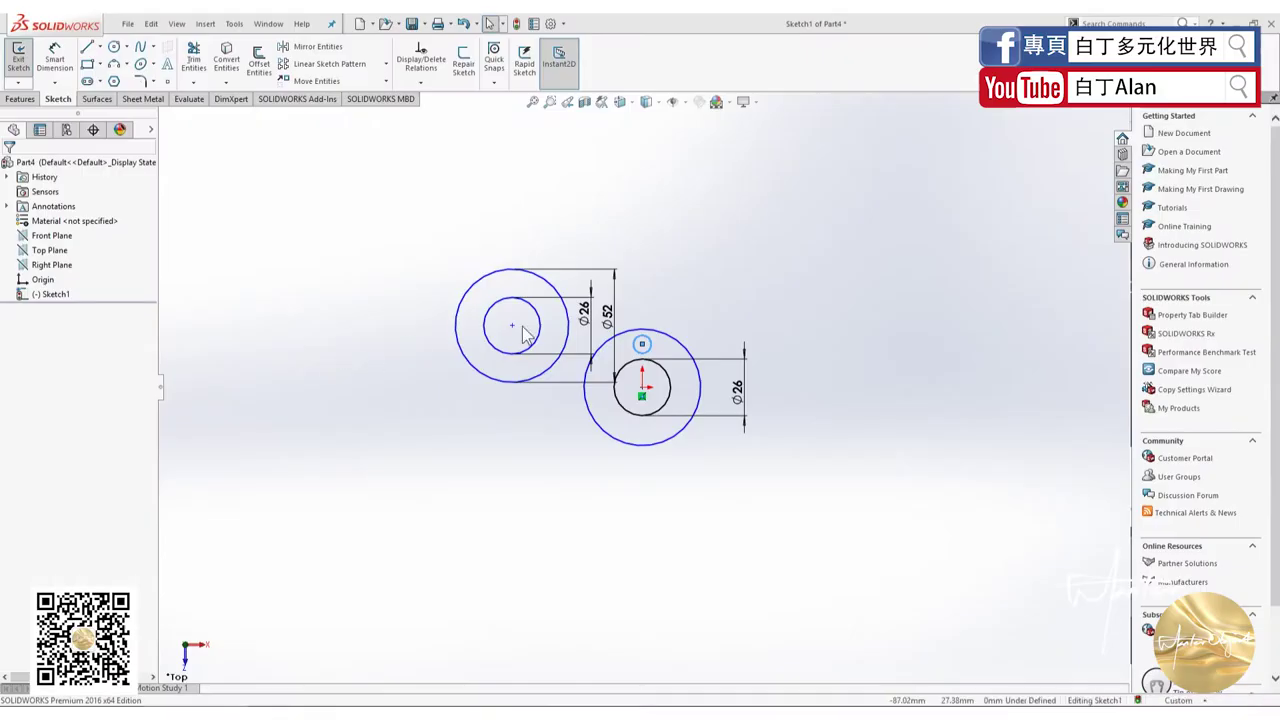
Dimension the small circle to Ø10.
click(55, 55)
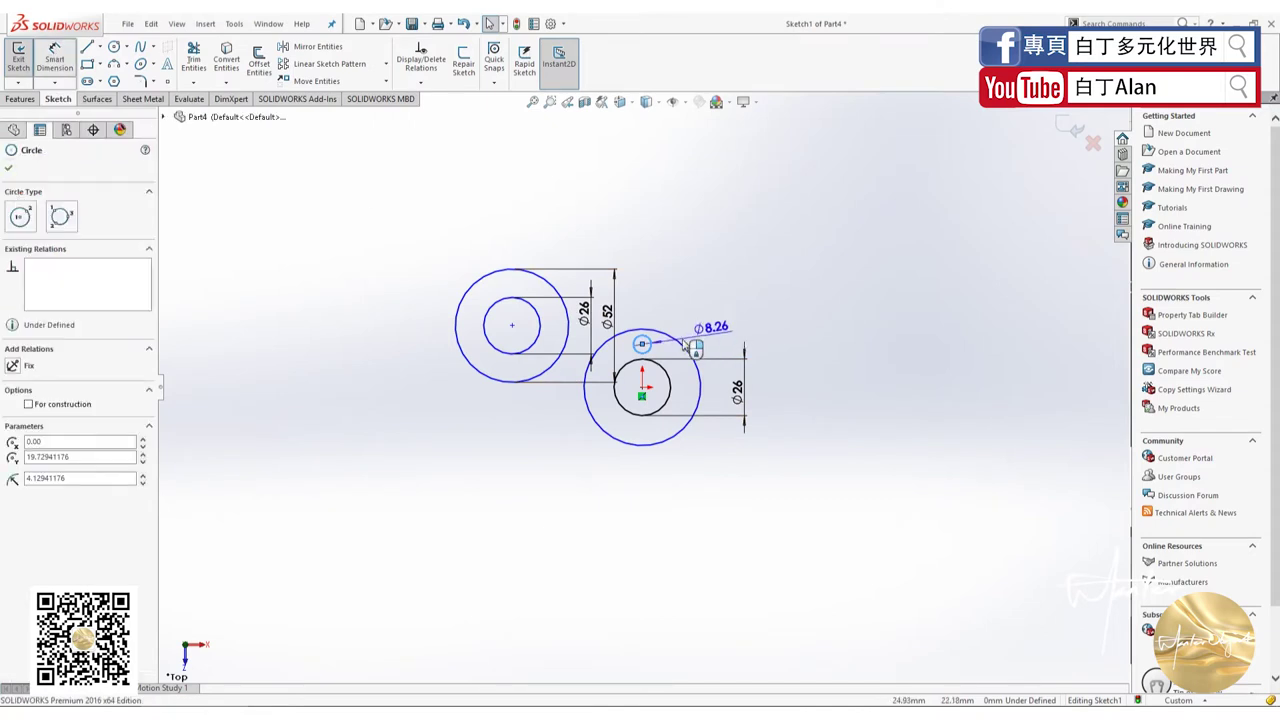
click(642, 344)
click(650, 305)
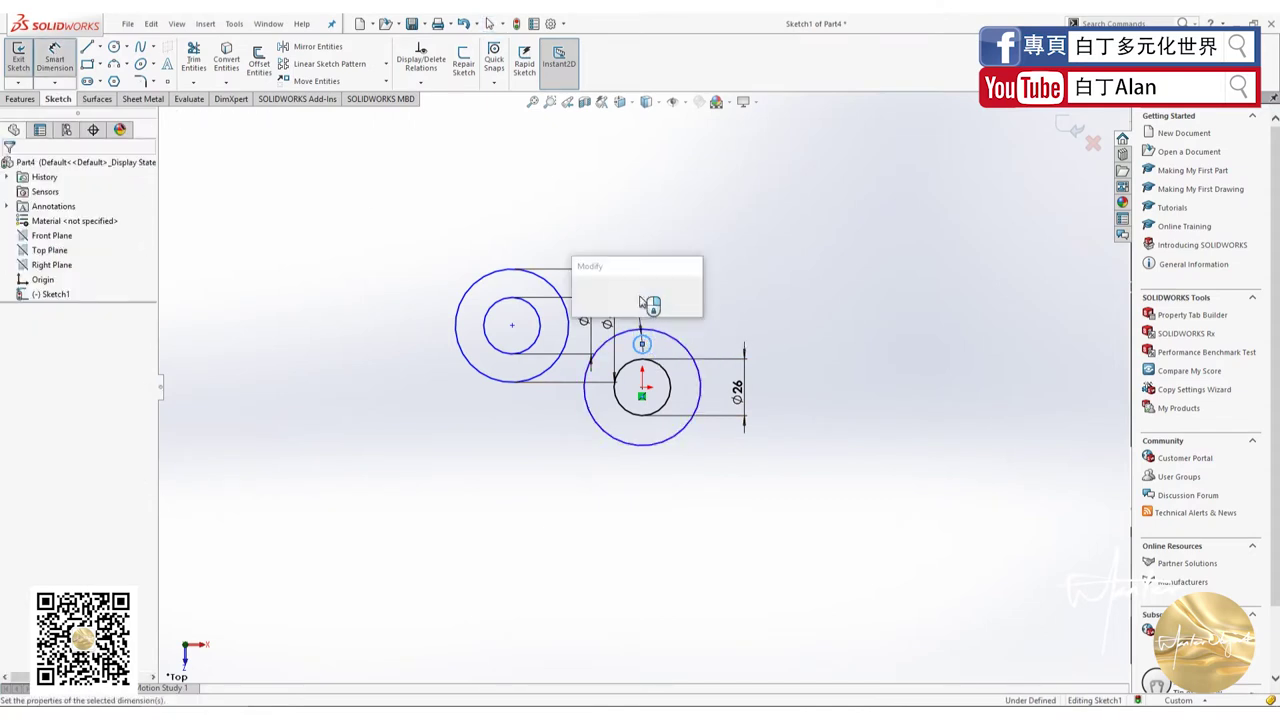
text(10)
key(Return)
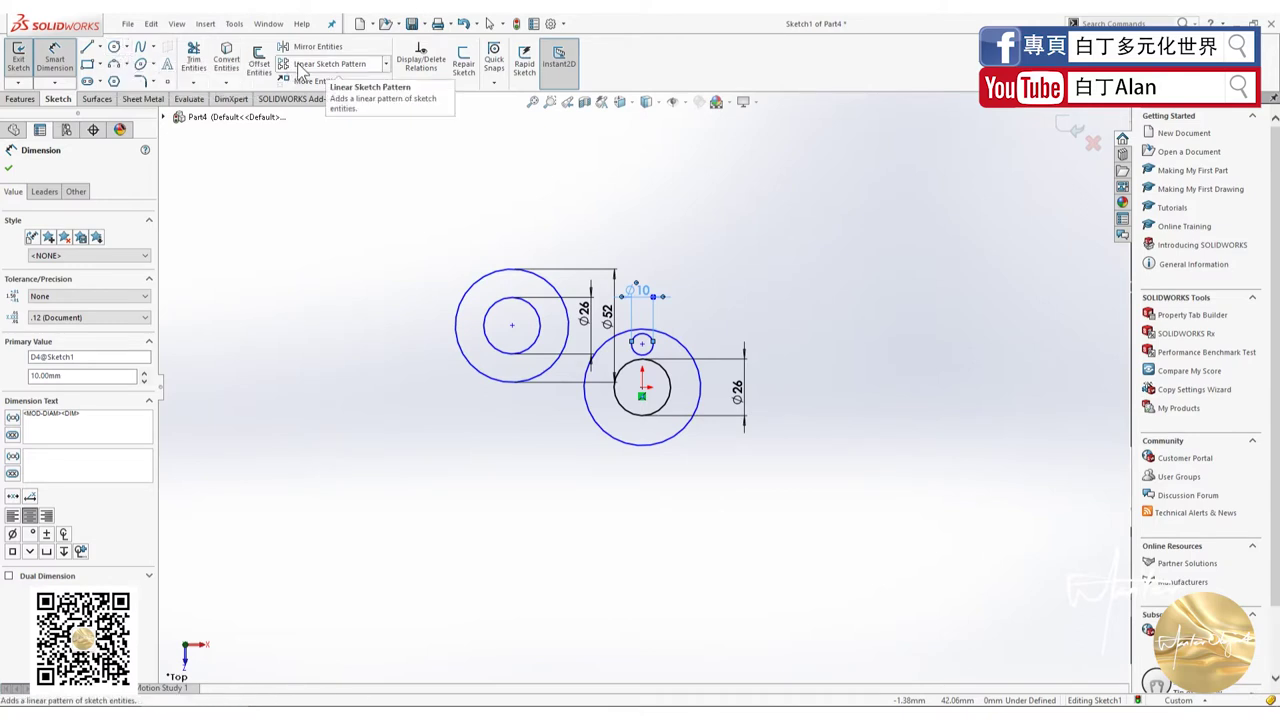
Make a first circular sketch pattern of the Ø10 circle around the origin.
click(386, 66)
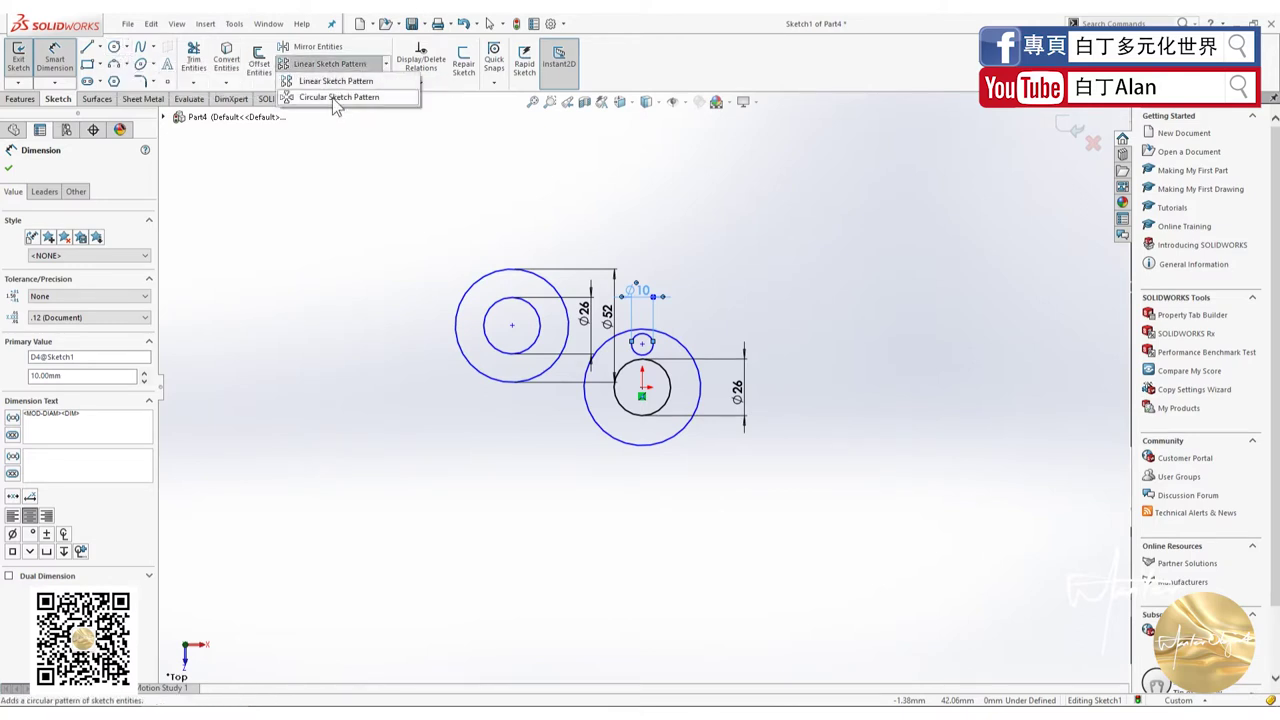
click(338, 97)
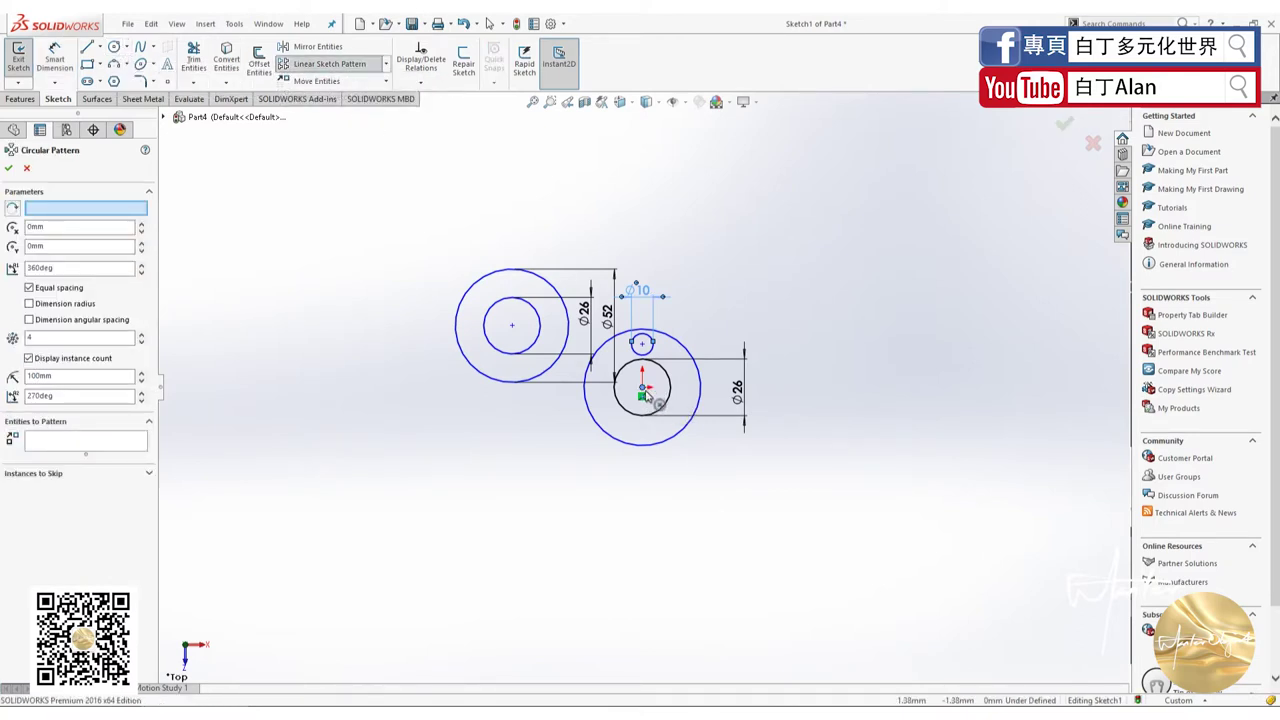
double_click(58, 338)
text(8)
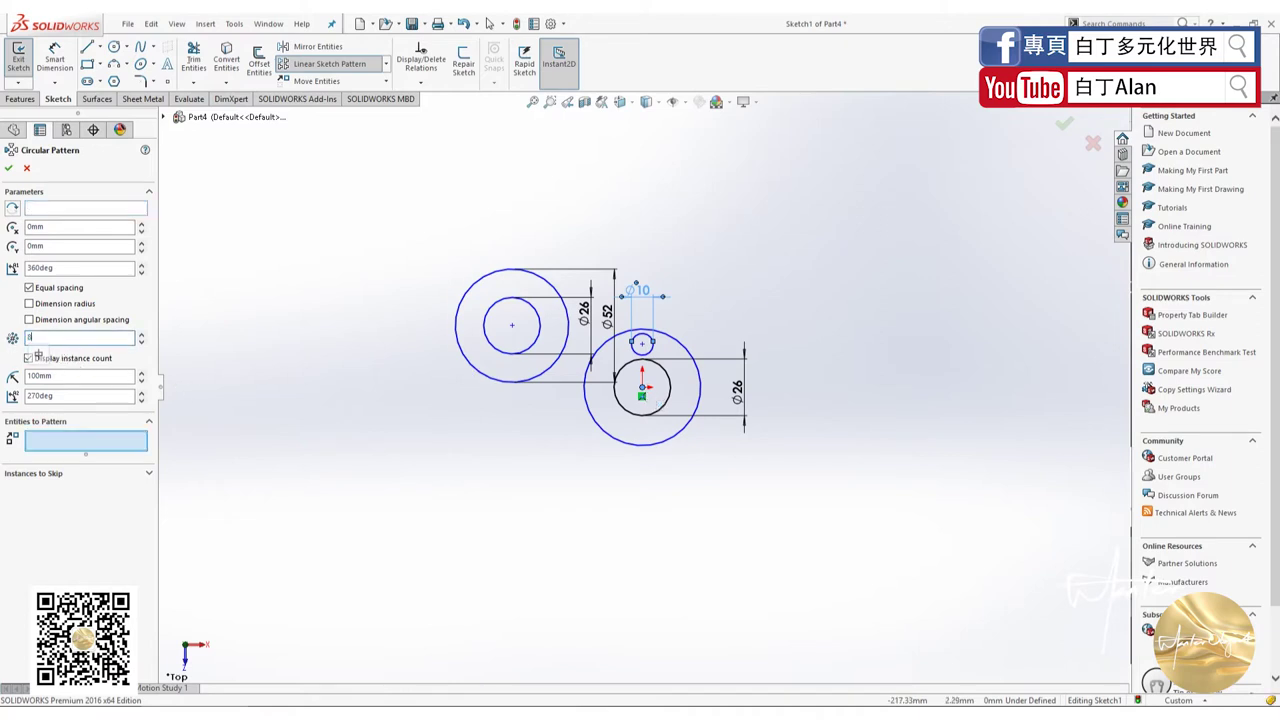
click(55, 210)
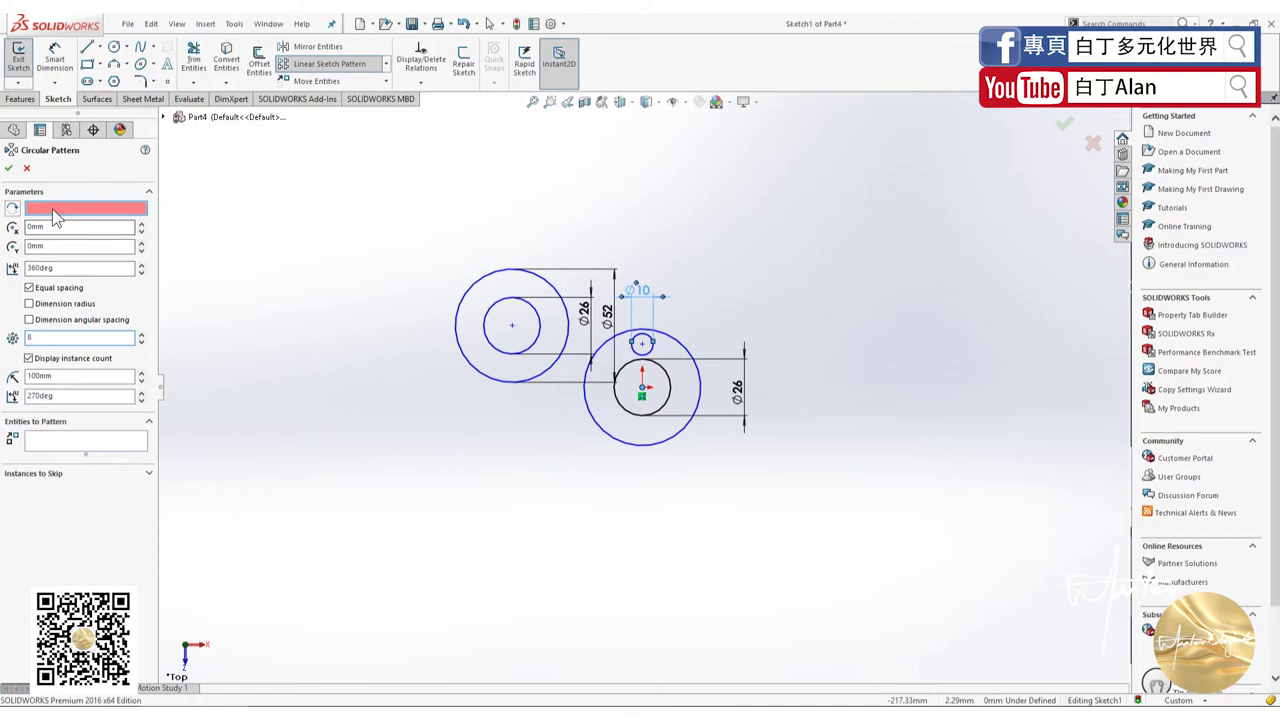
click(642, 387)
click(669, 385)
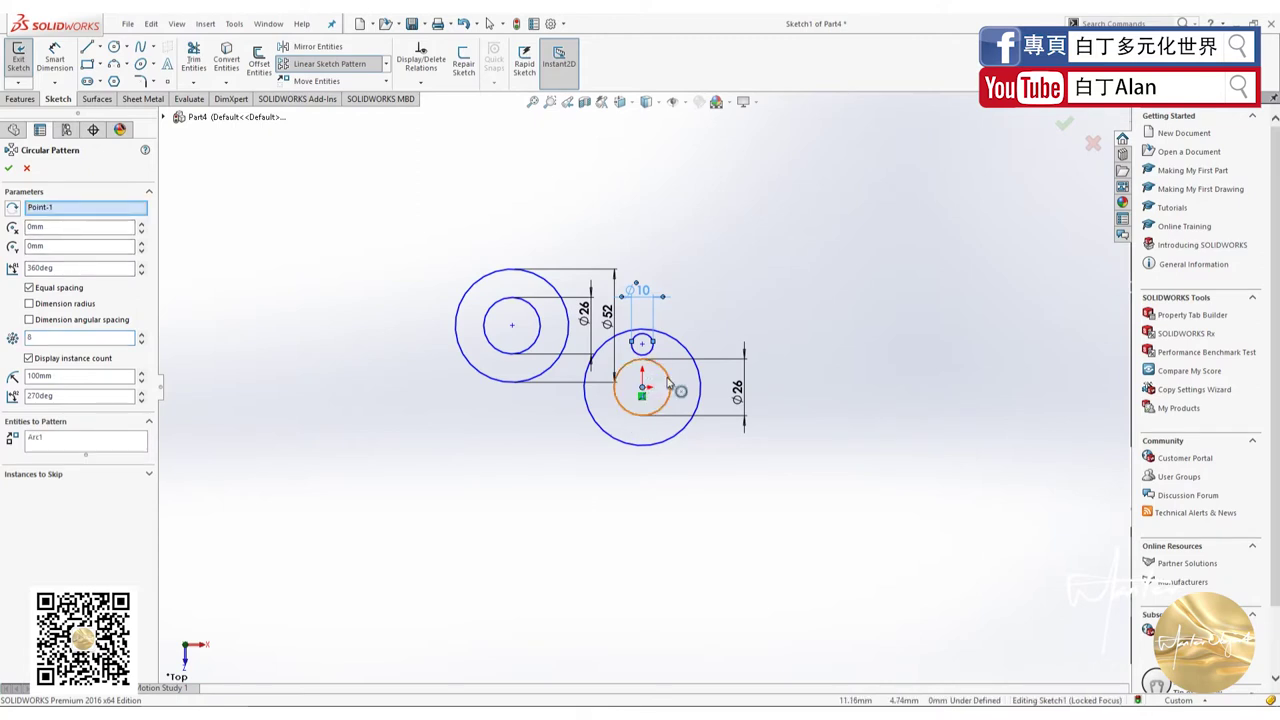
click(9, 168)
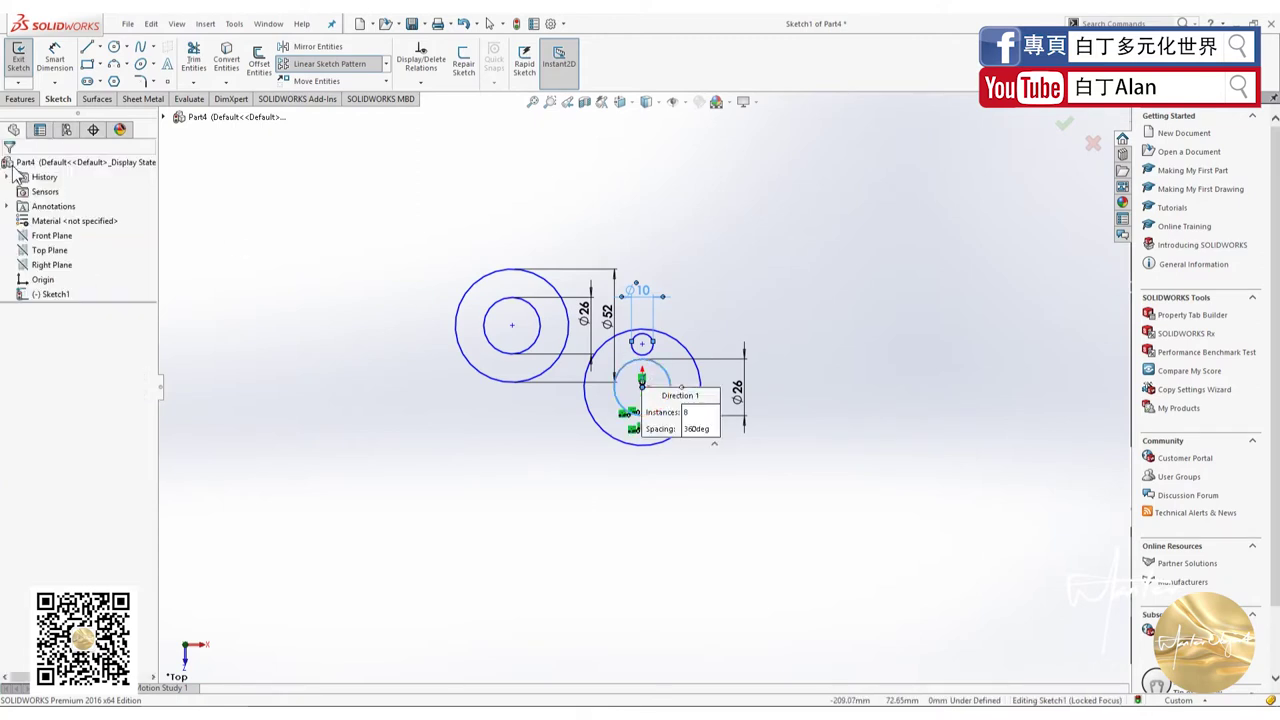
click(251, 250)
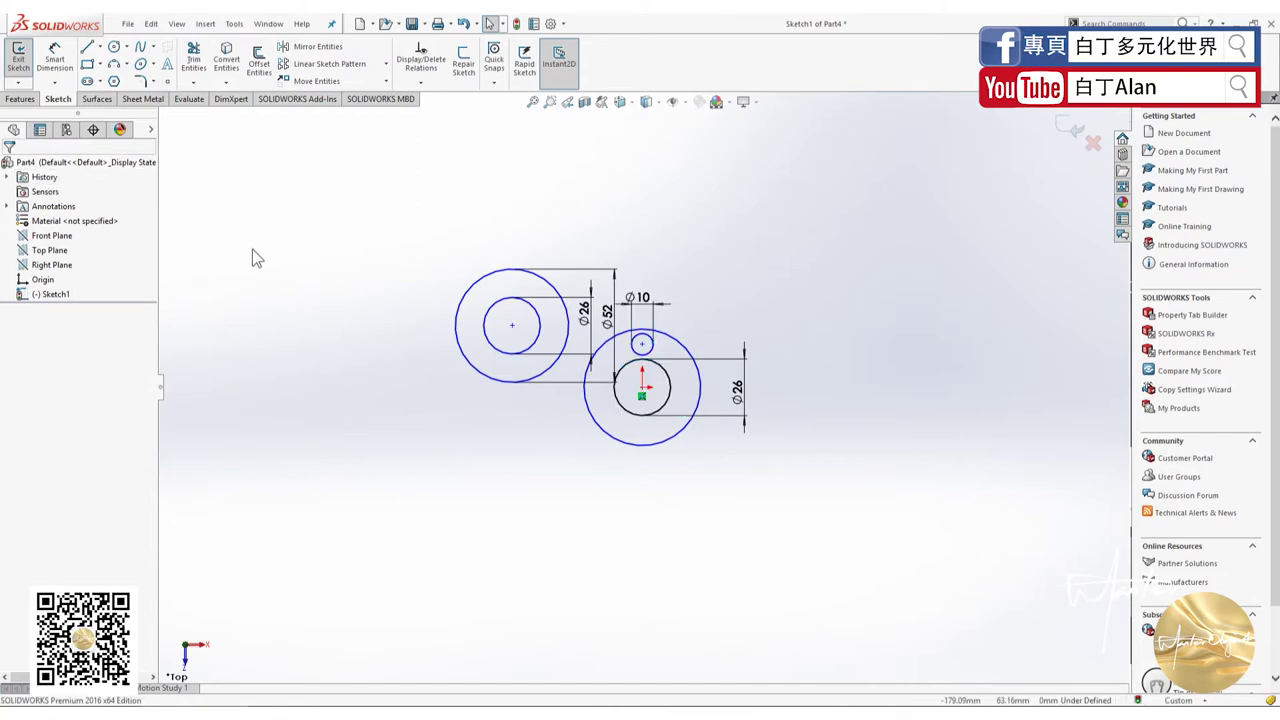
Redo the circular pattern of the Ø10 hole with 8 instances around the origin.
click(385, 65)
click(330, 95)
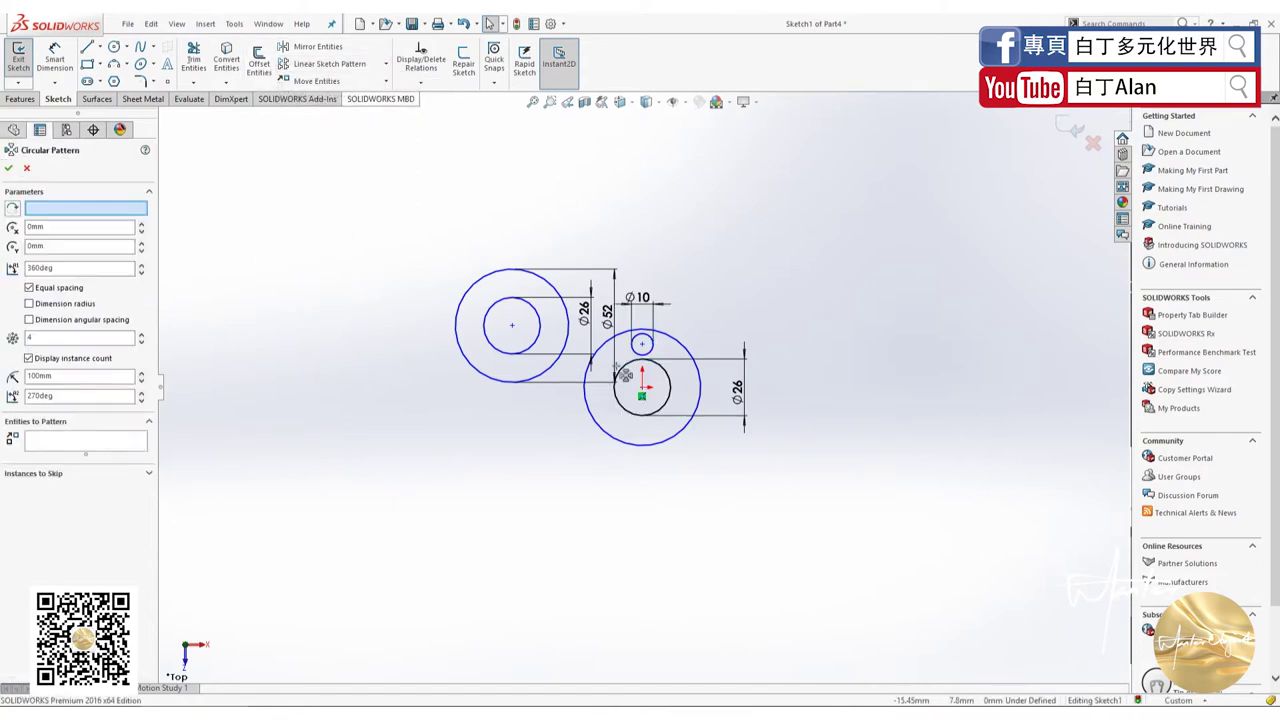
click(637, 353)
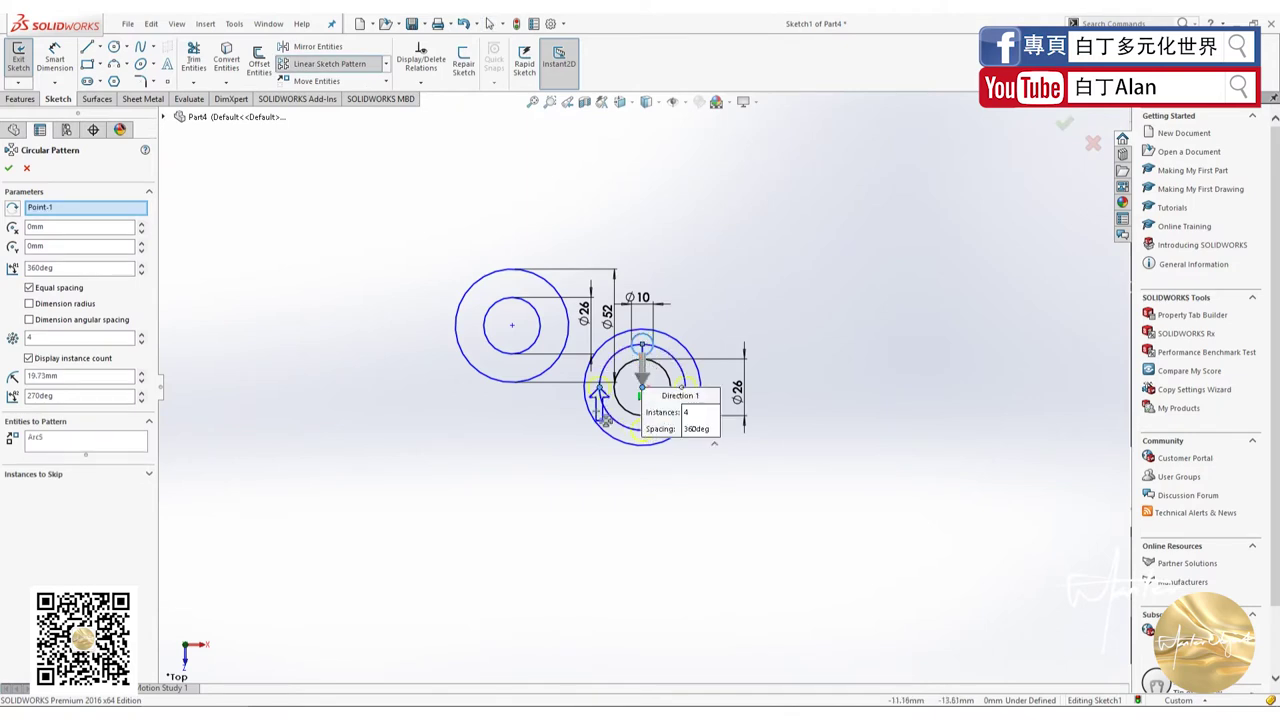
double_click(30, 338)
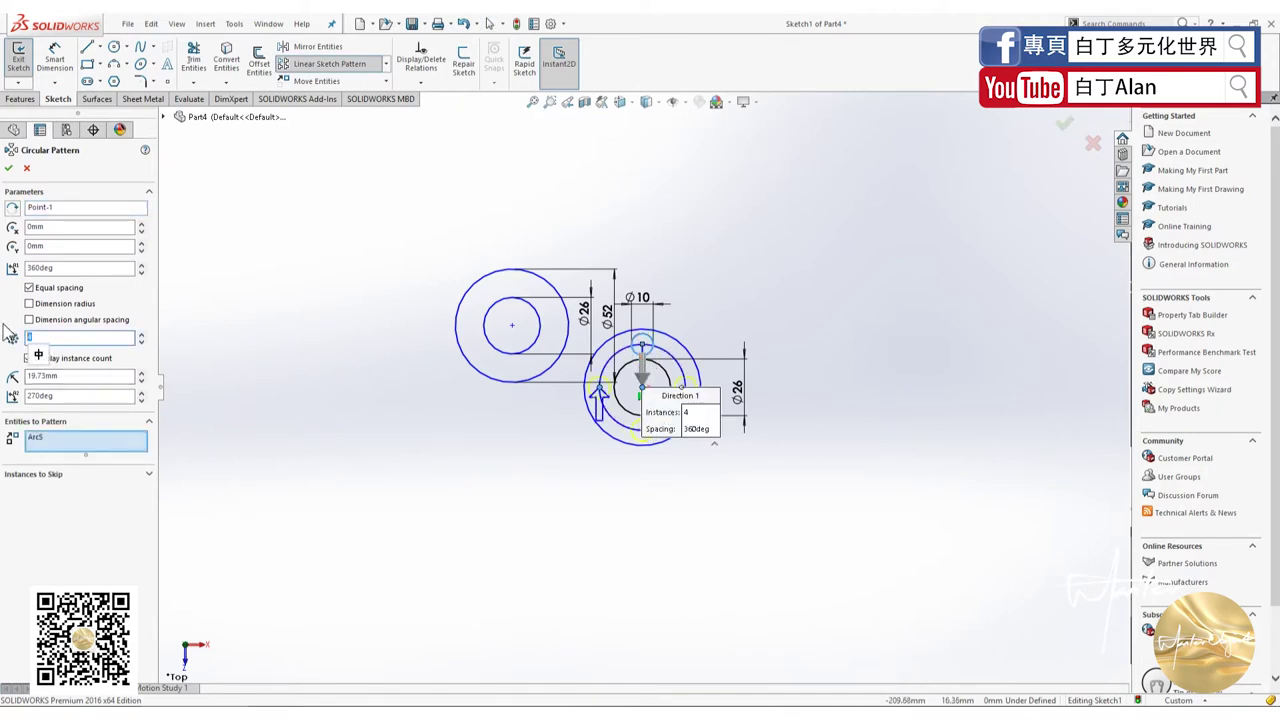
text(8)
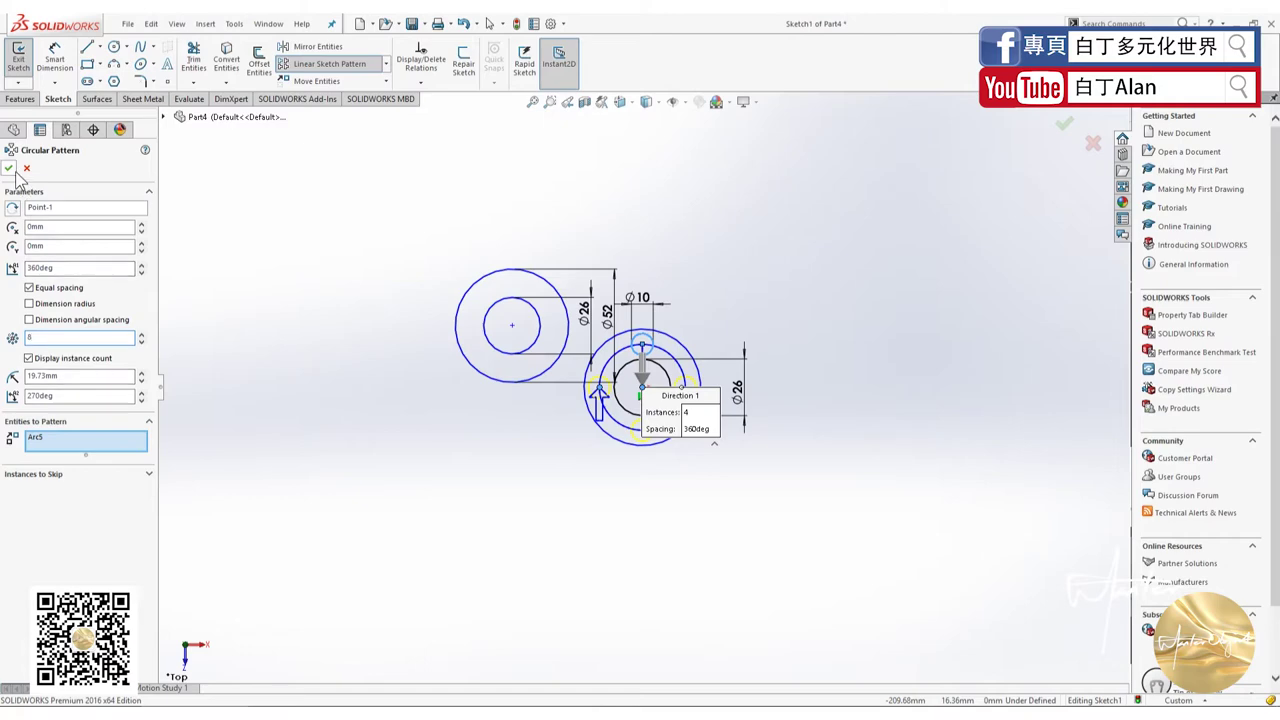
click(10, 169)
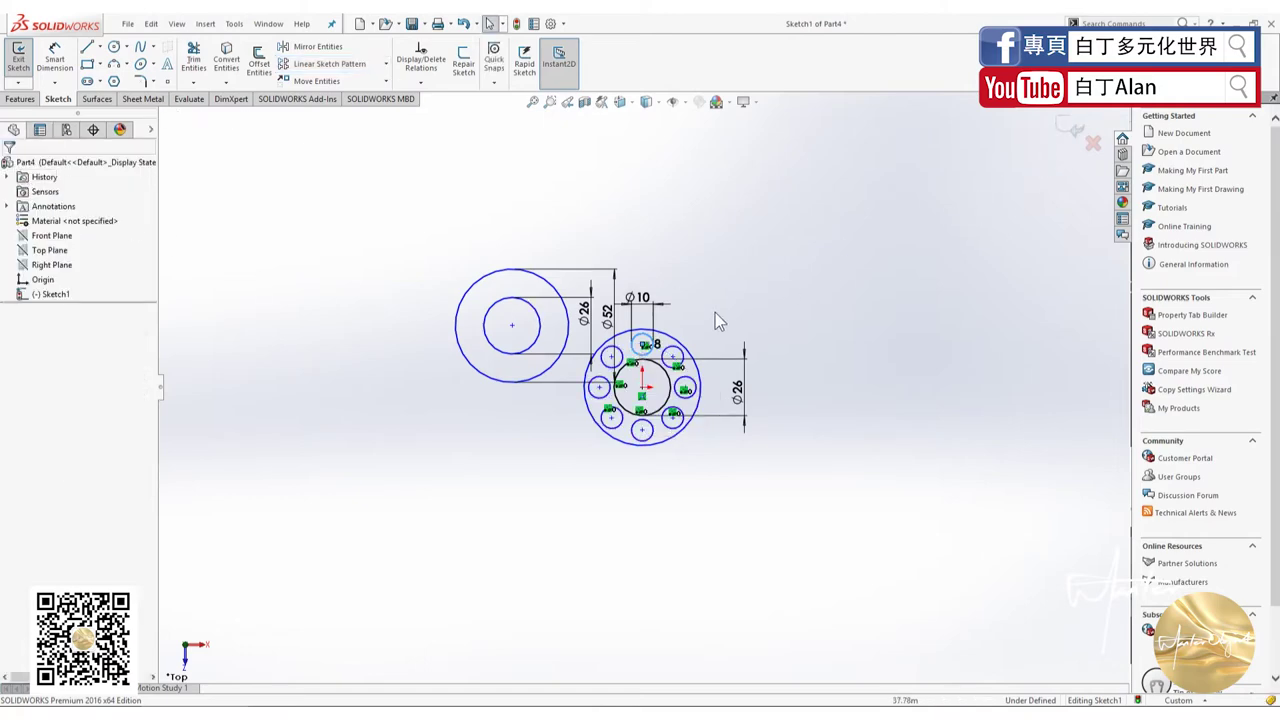
key(alt+Tab)
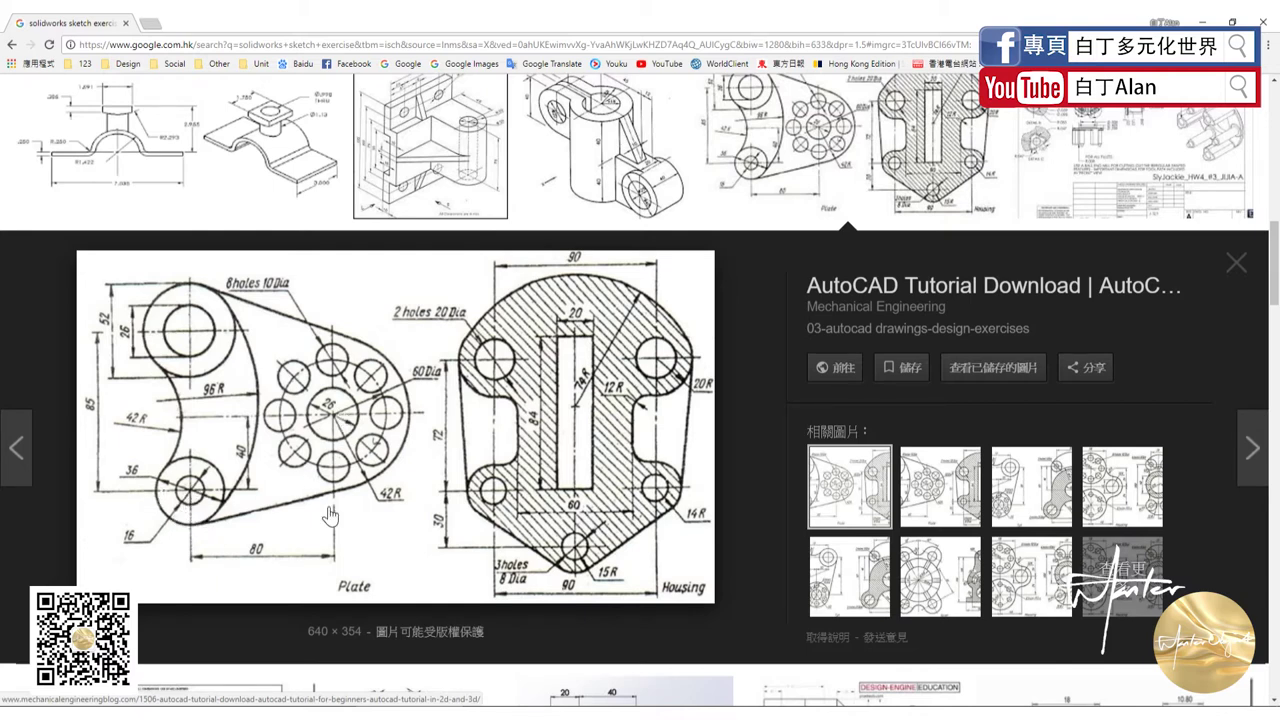
Return from the Plate reference image to the SOLIDWORKS sketch.
key(alt+Tab)
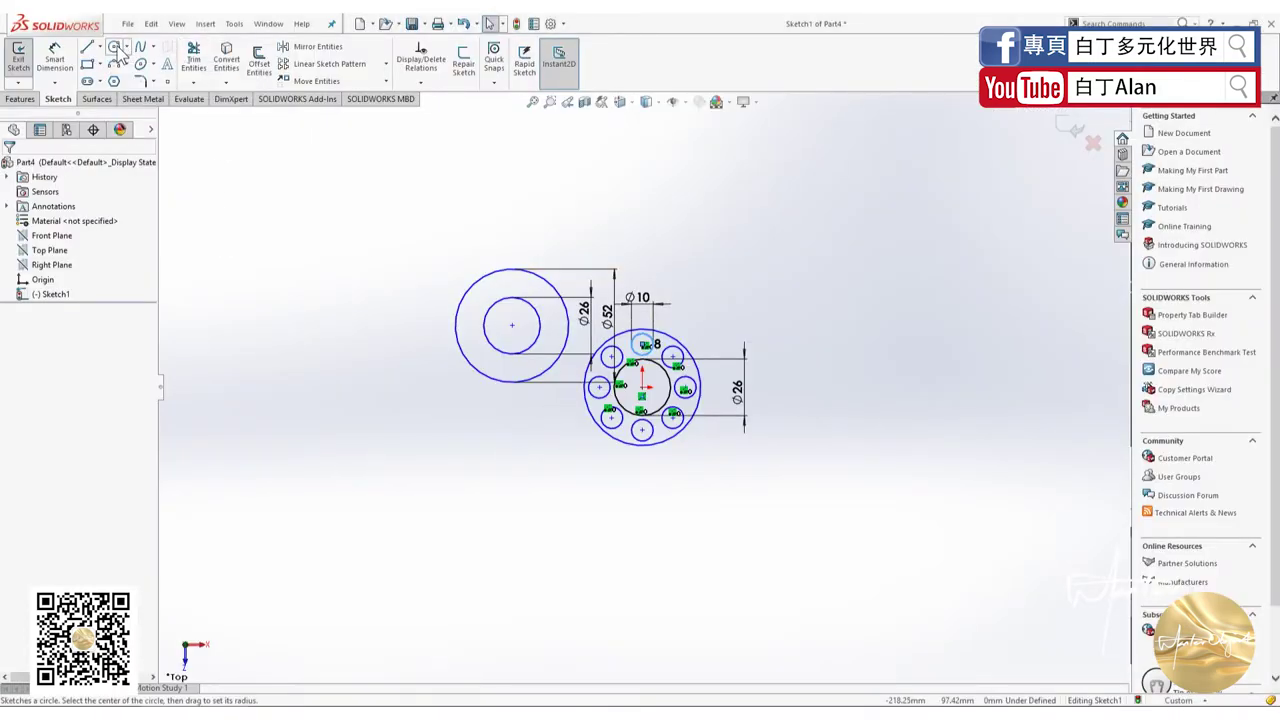
Draw the circle pair left of the holes and dimension them Ø16 and Ø36.
click(114, 47)
click(530, 438)
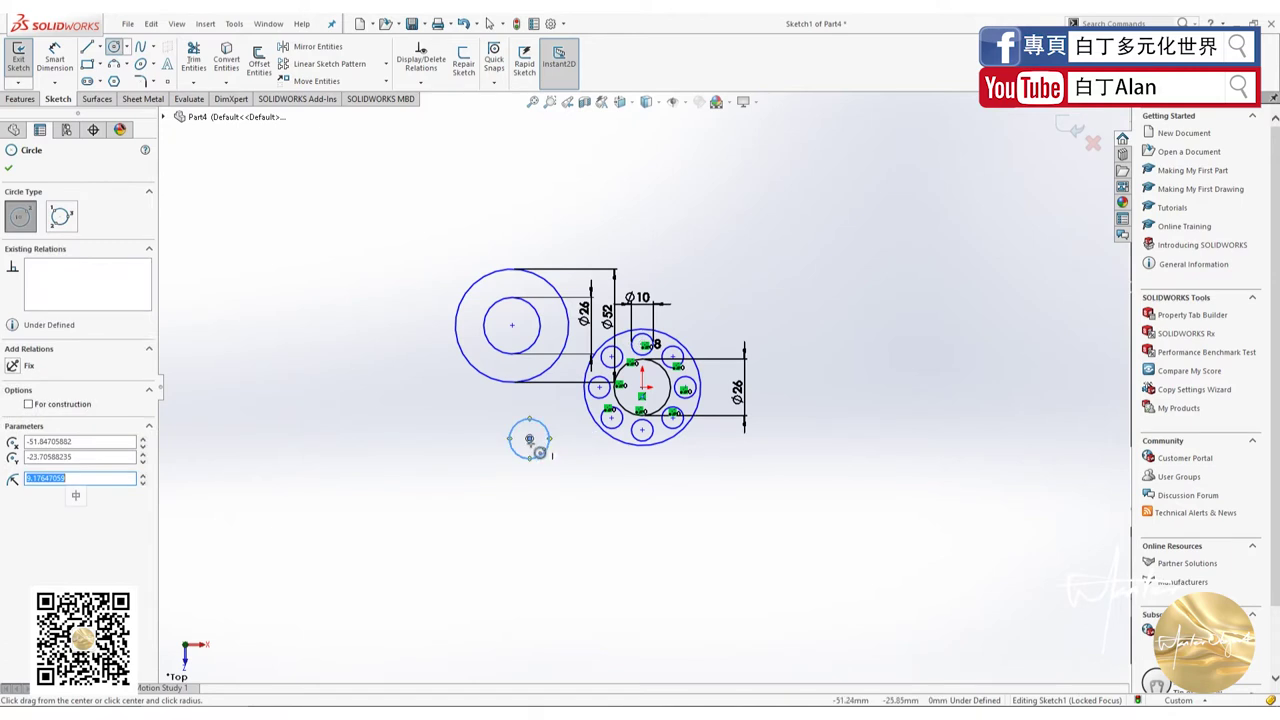
click(571, 461)
click(55, 55)
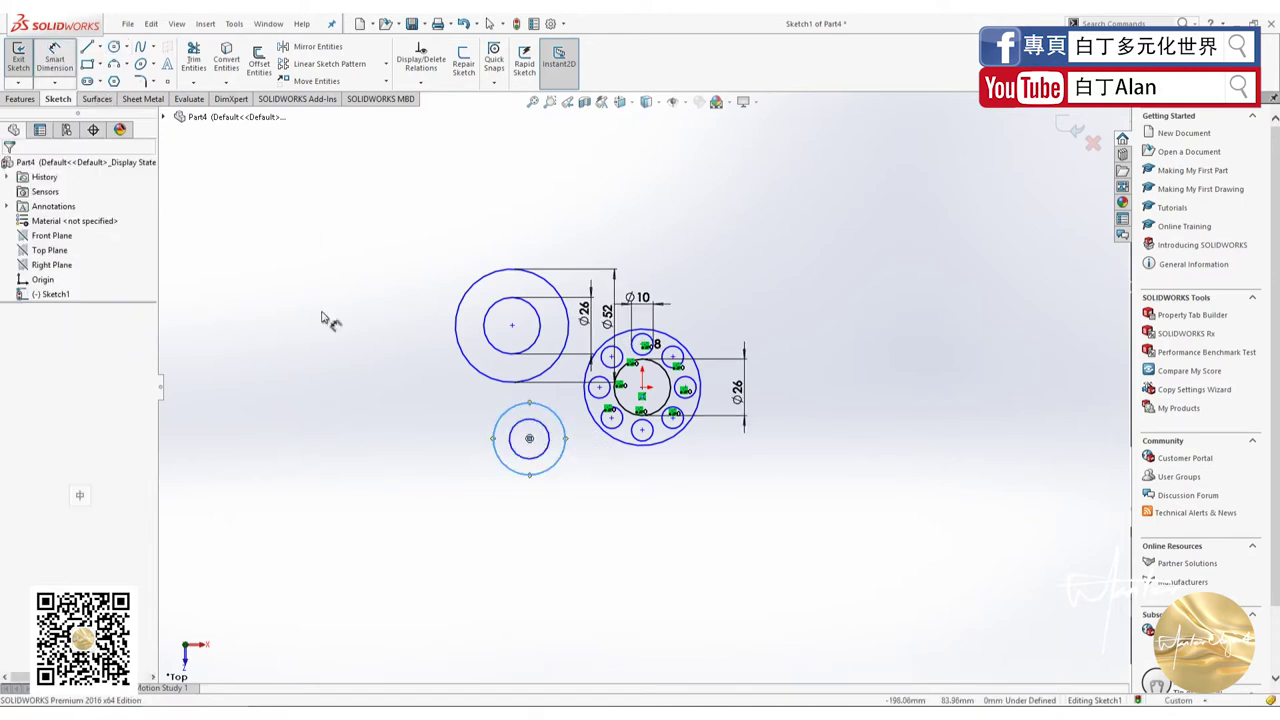
click(466, 457)
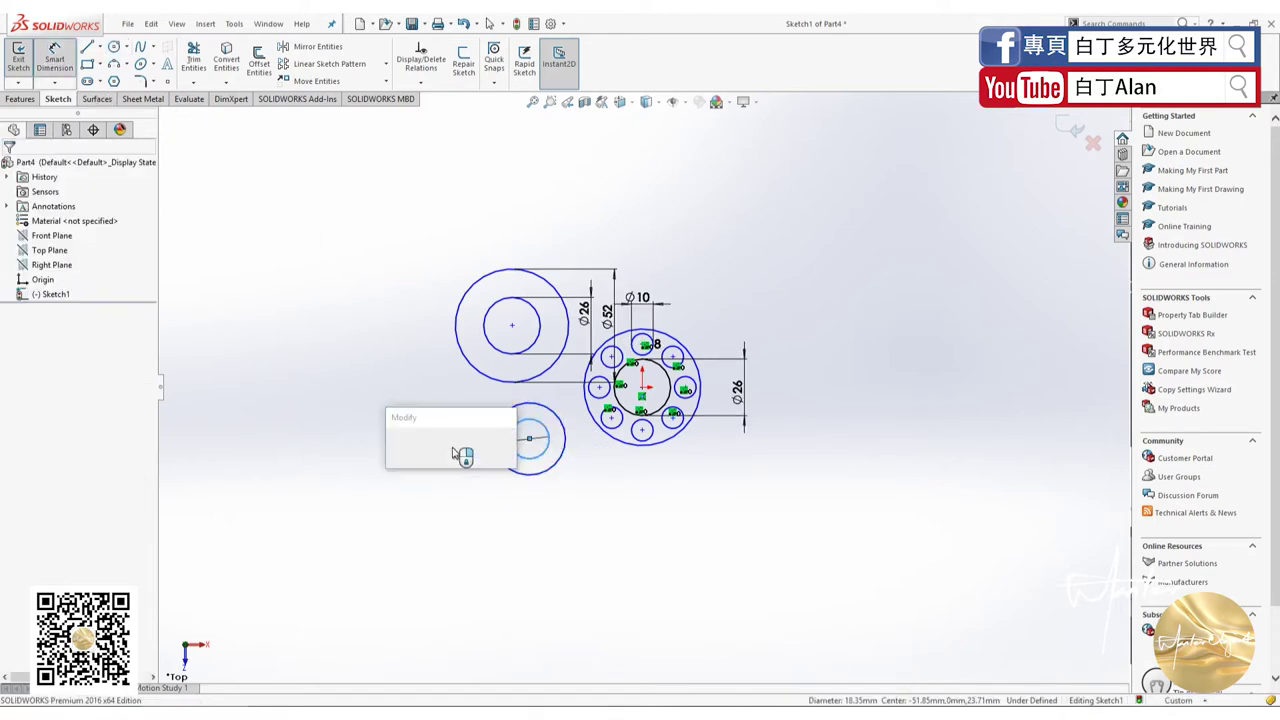
key(Return)
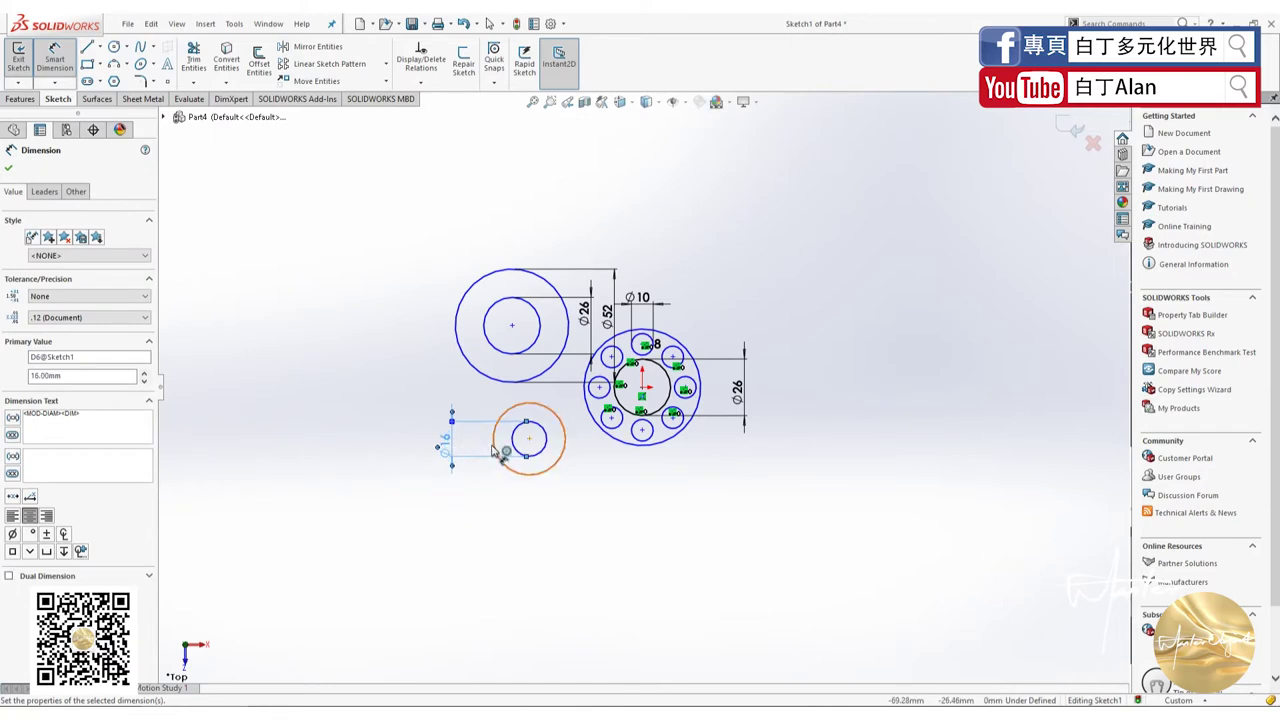
click(494, 448)
click(410, 450)
text(36)
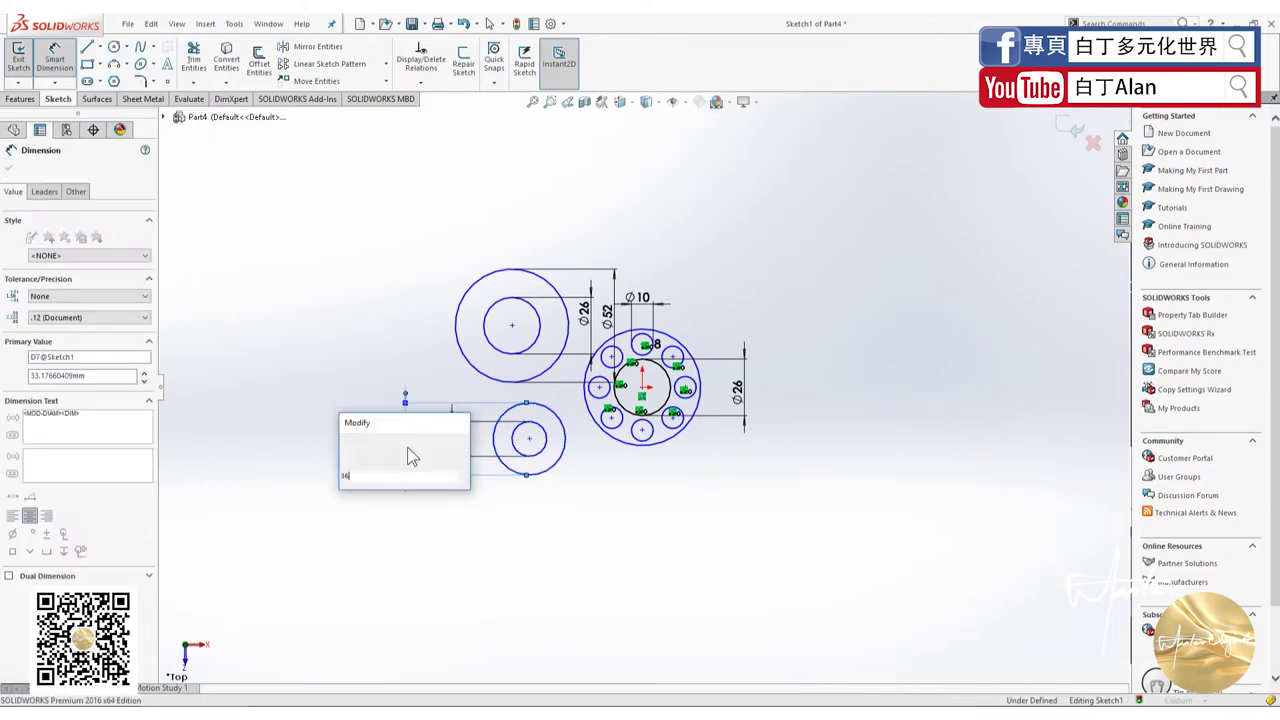
key(Return)
Set an 80 mm horizontal distance between their centre and the hub centre.
click(529, 439)
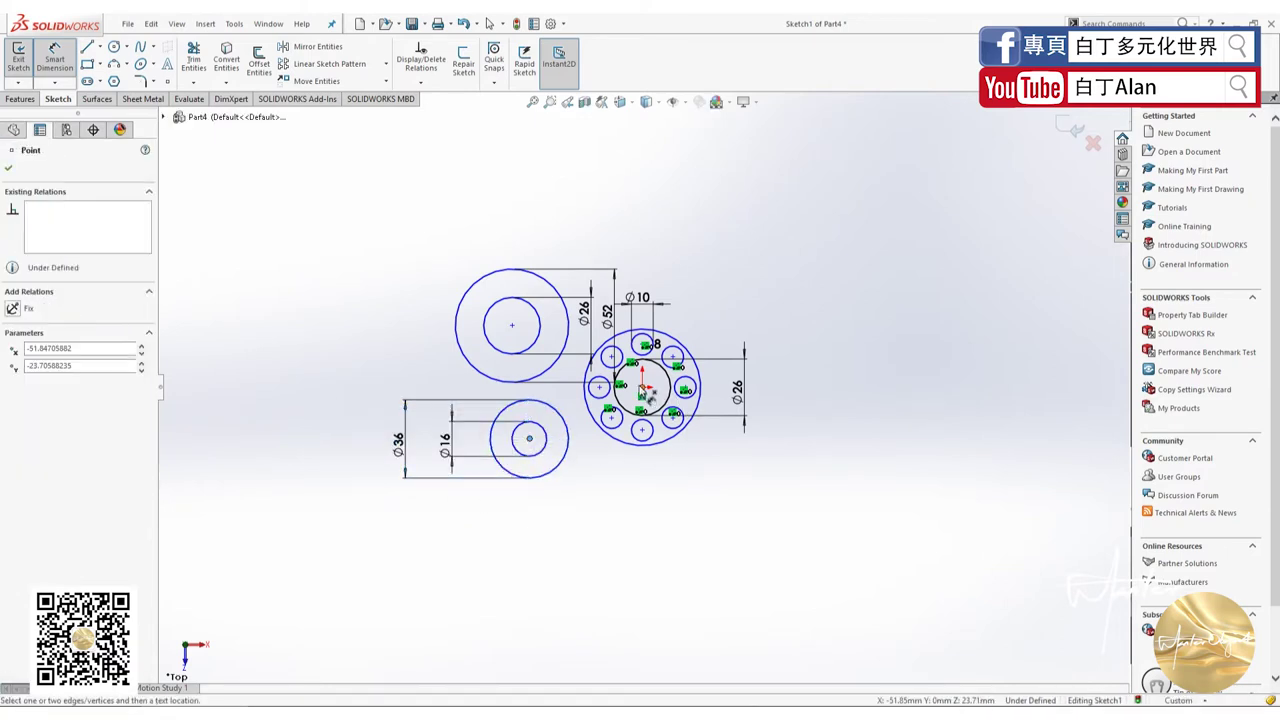
click(642, 387)
click(601, 523)
text(80)
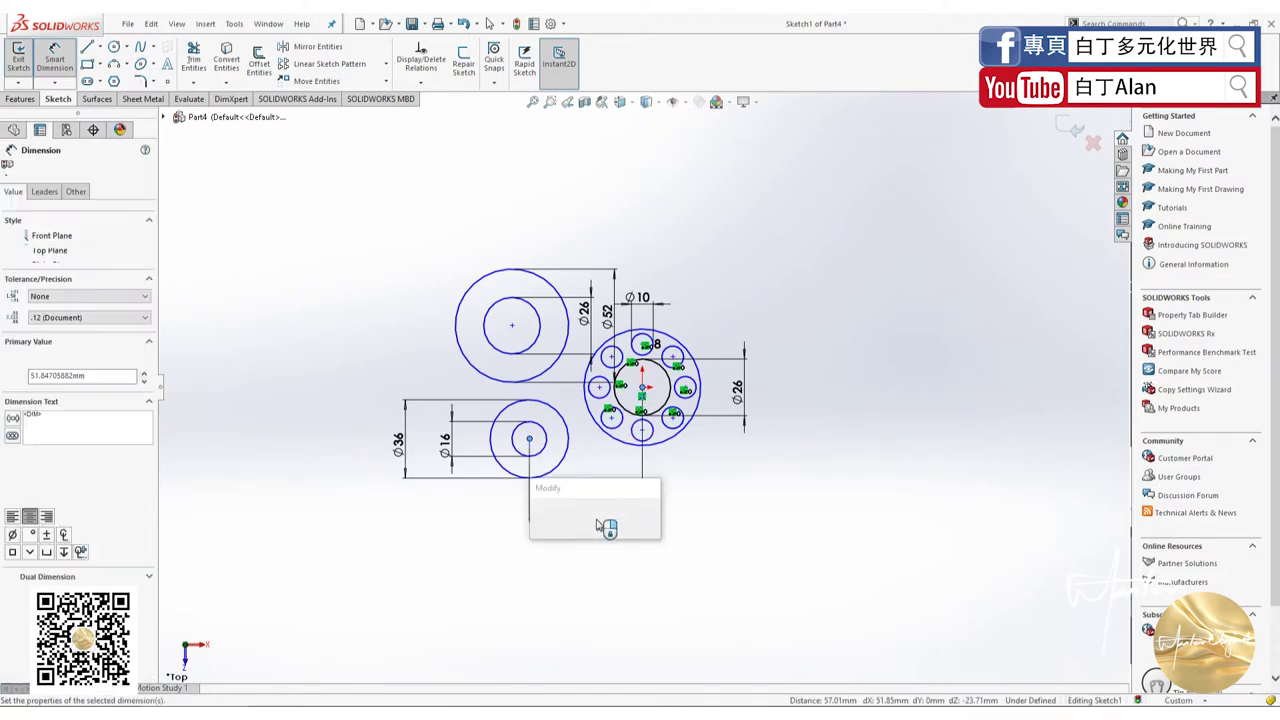
key(Return)
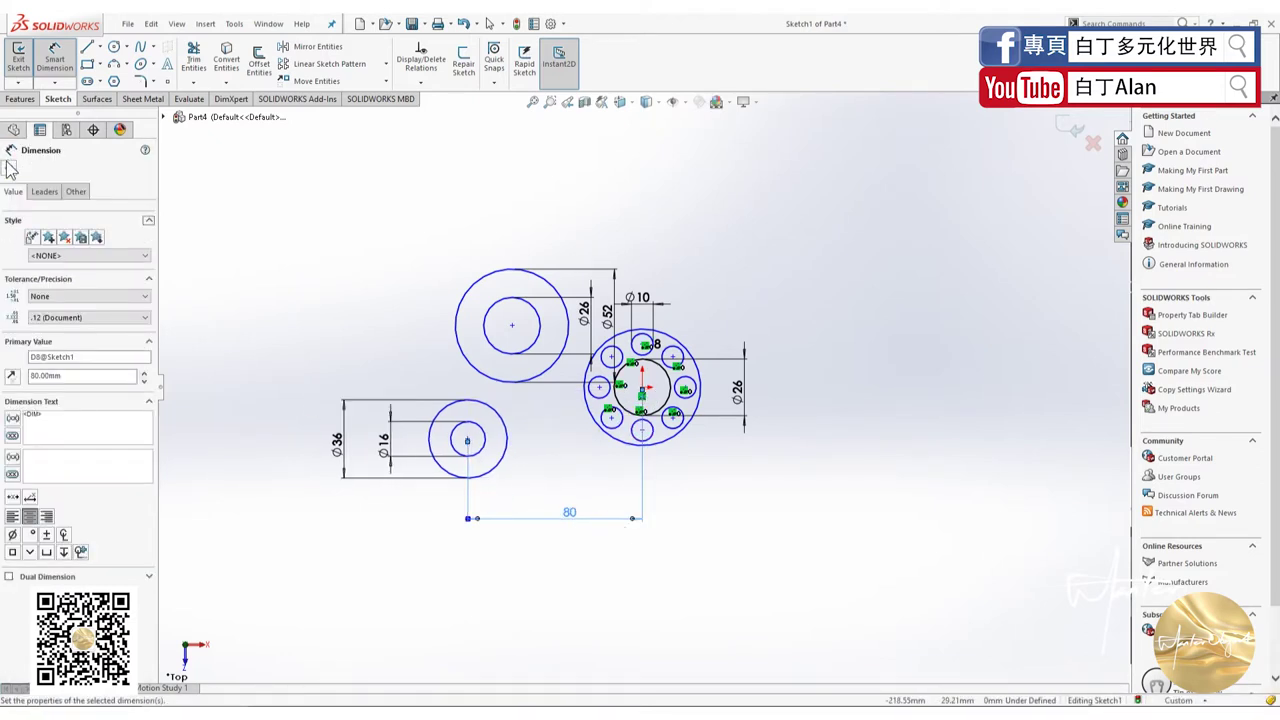
click(10, 168)
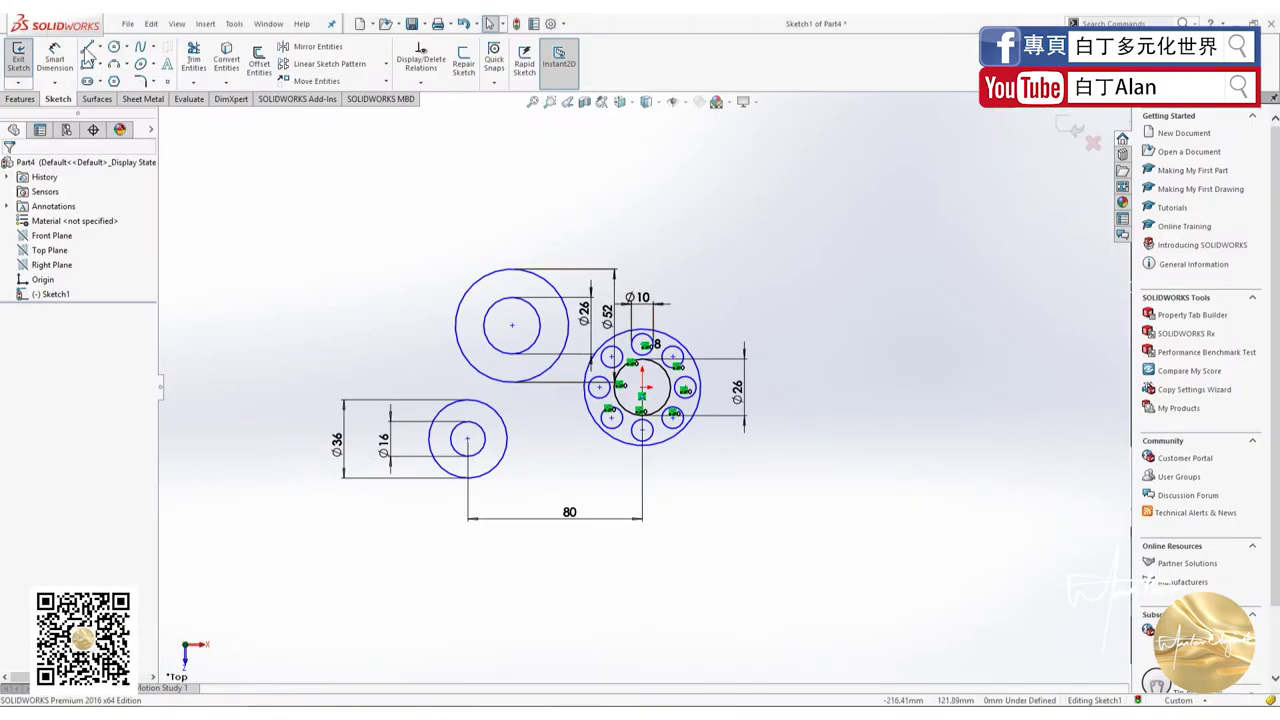
Draw a construction circle at the origin passing through the hole centres.
click(114, 50)
scroll(612, 374, down, 3)
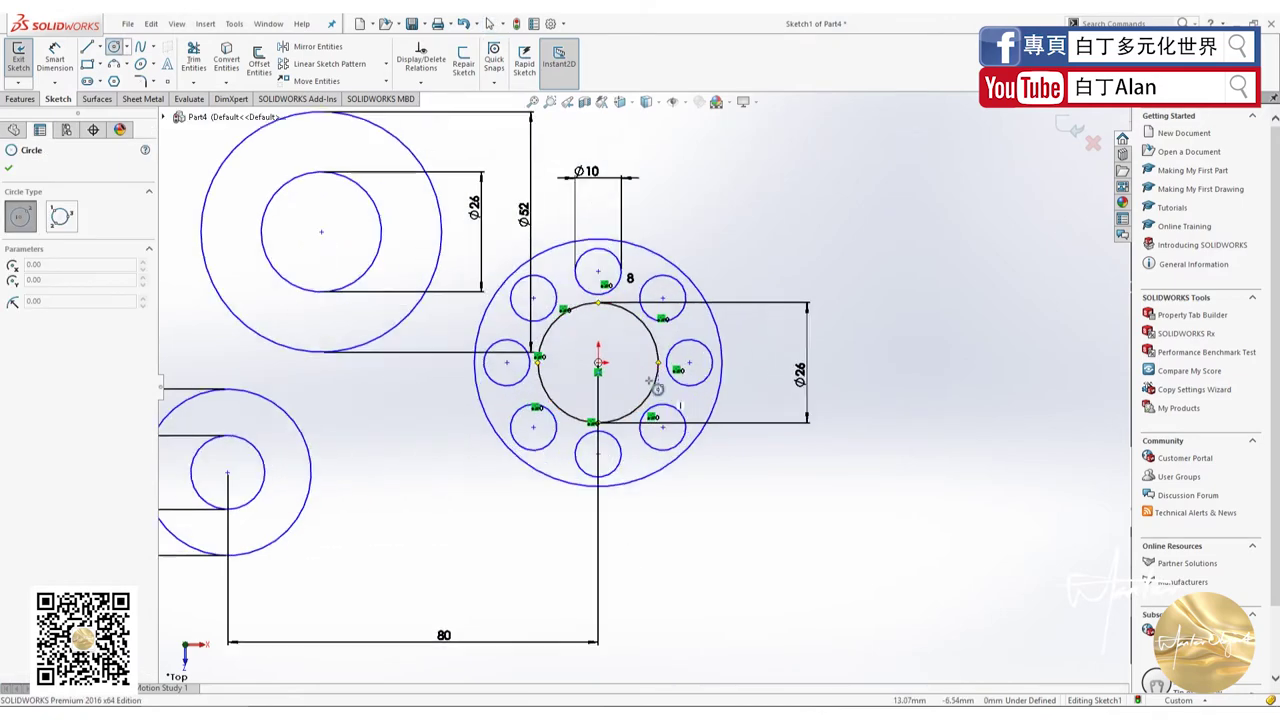
click(40, 130)
click(114, 48)
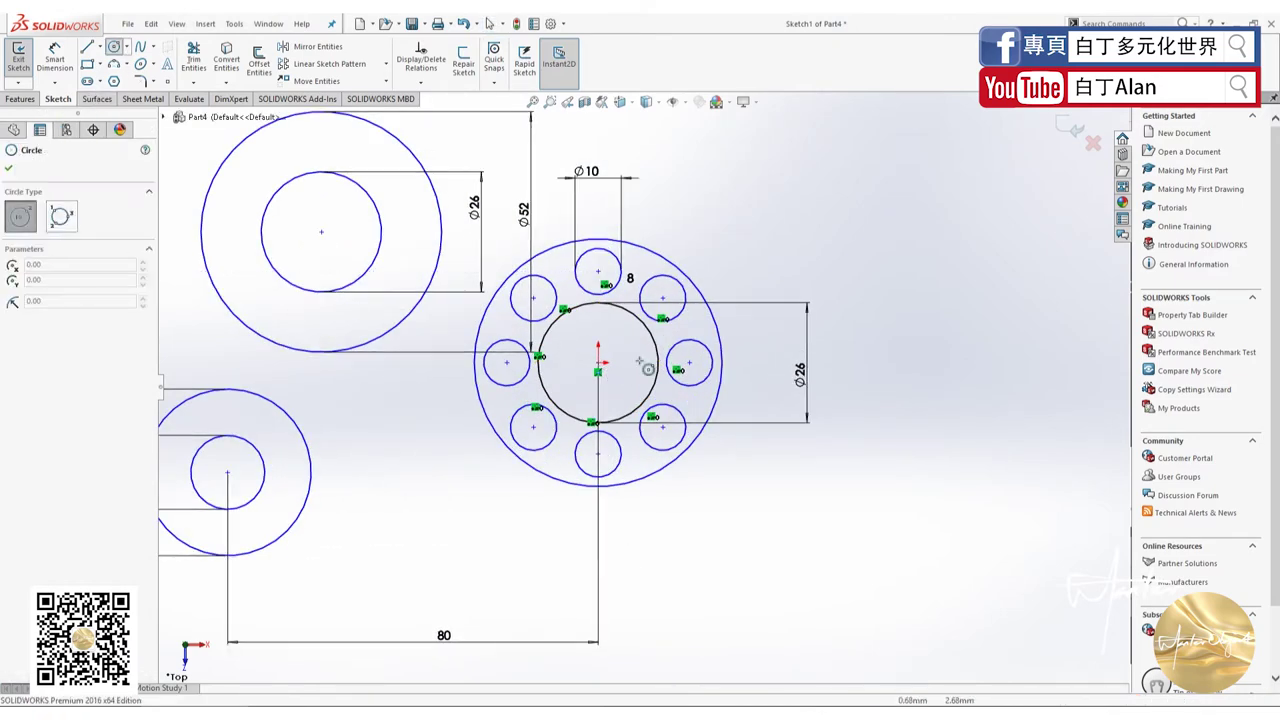
click(598, 362)
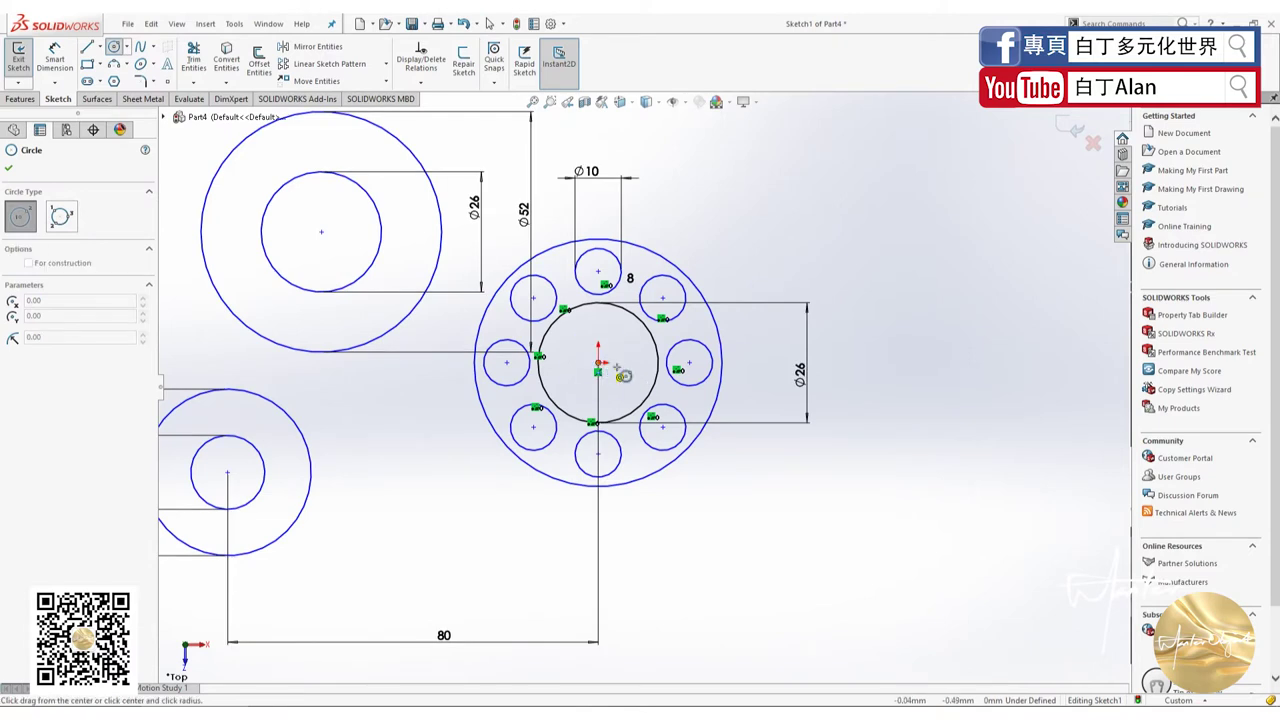
click(598, 268)
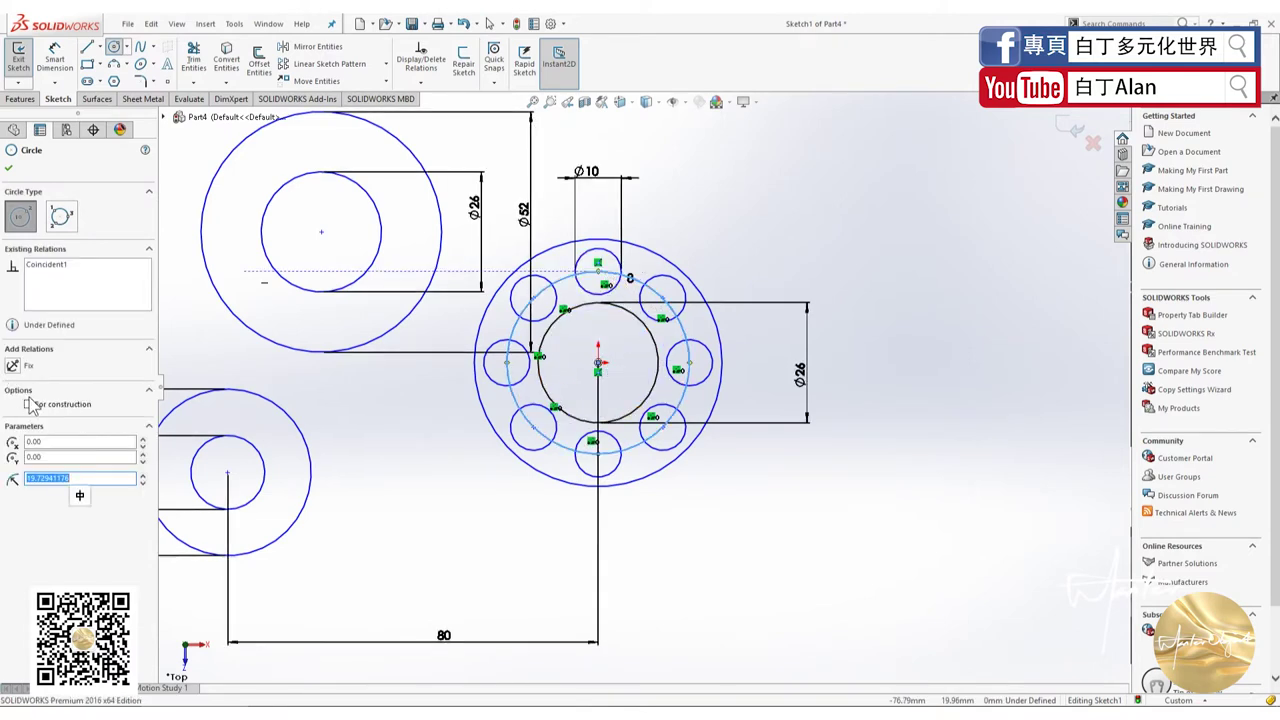
click(28, 404)
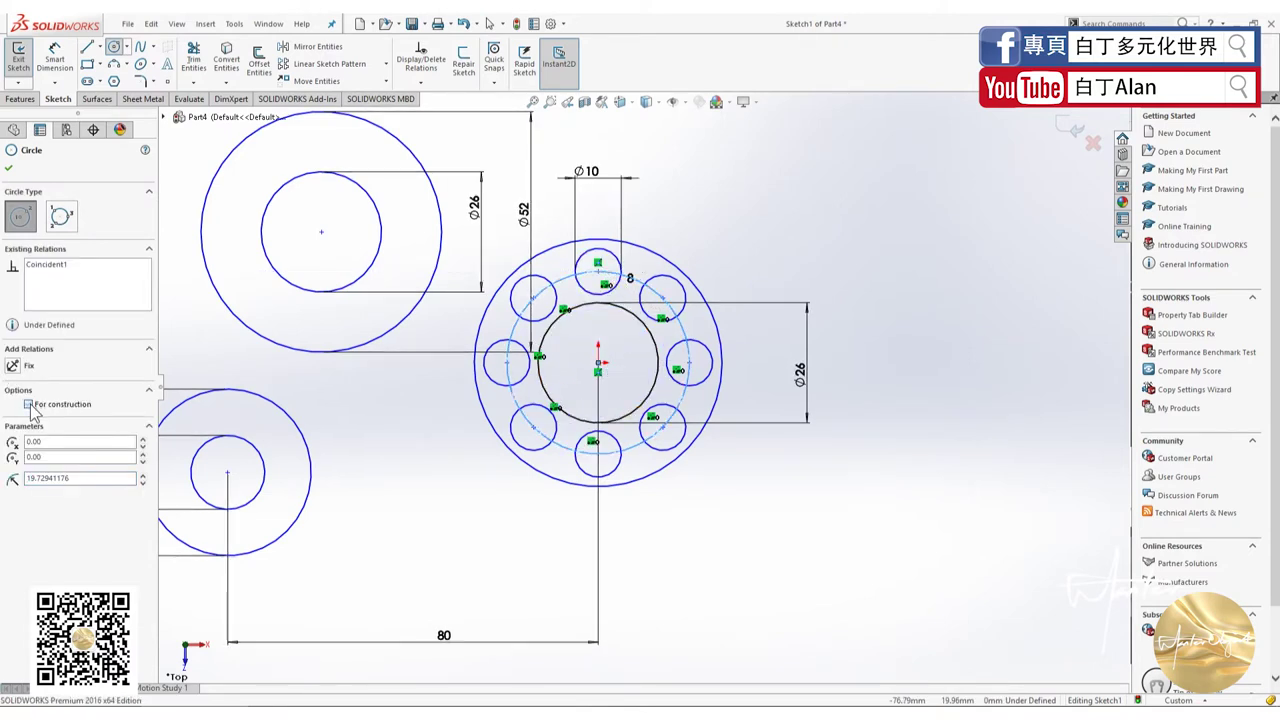
click(8, 168)
Dimension the dashed pitch circle to Ø60.
click(55, 58)
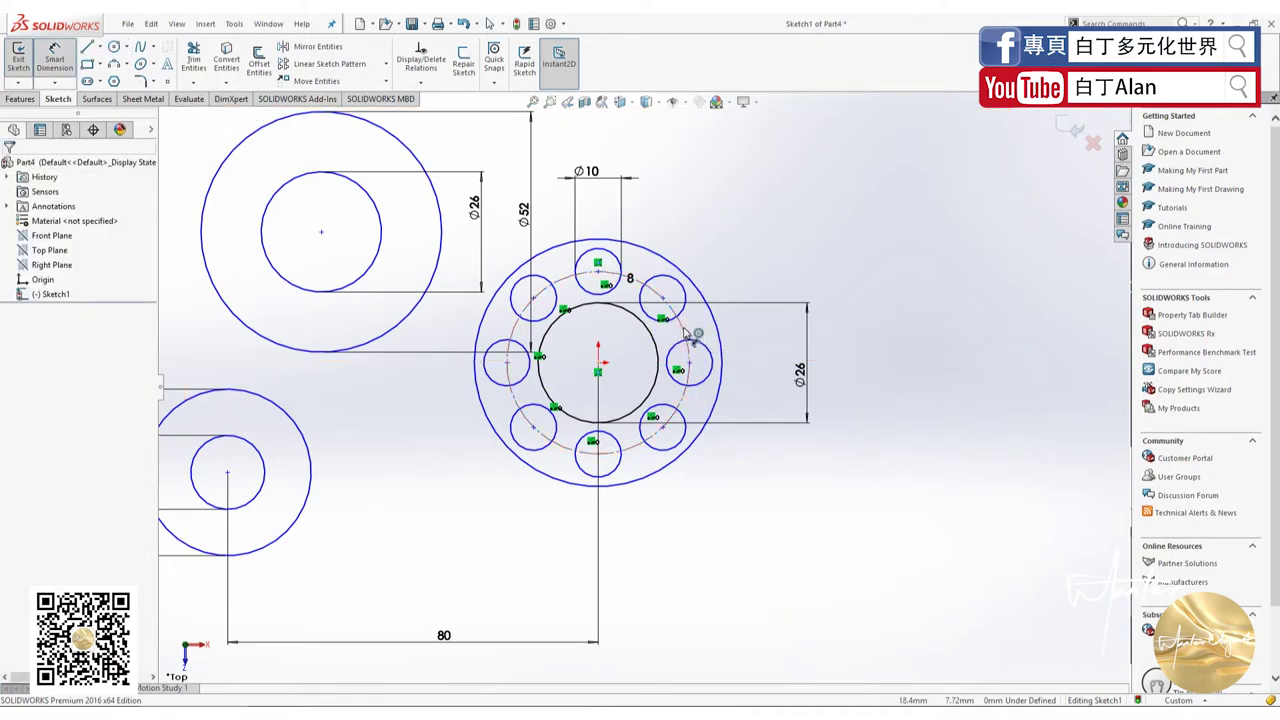
click(684, 333)
click(848, 378)
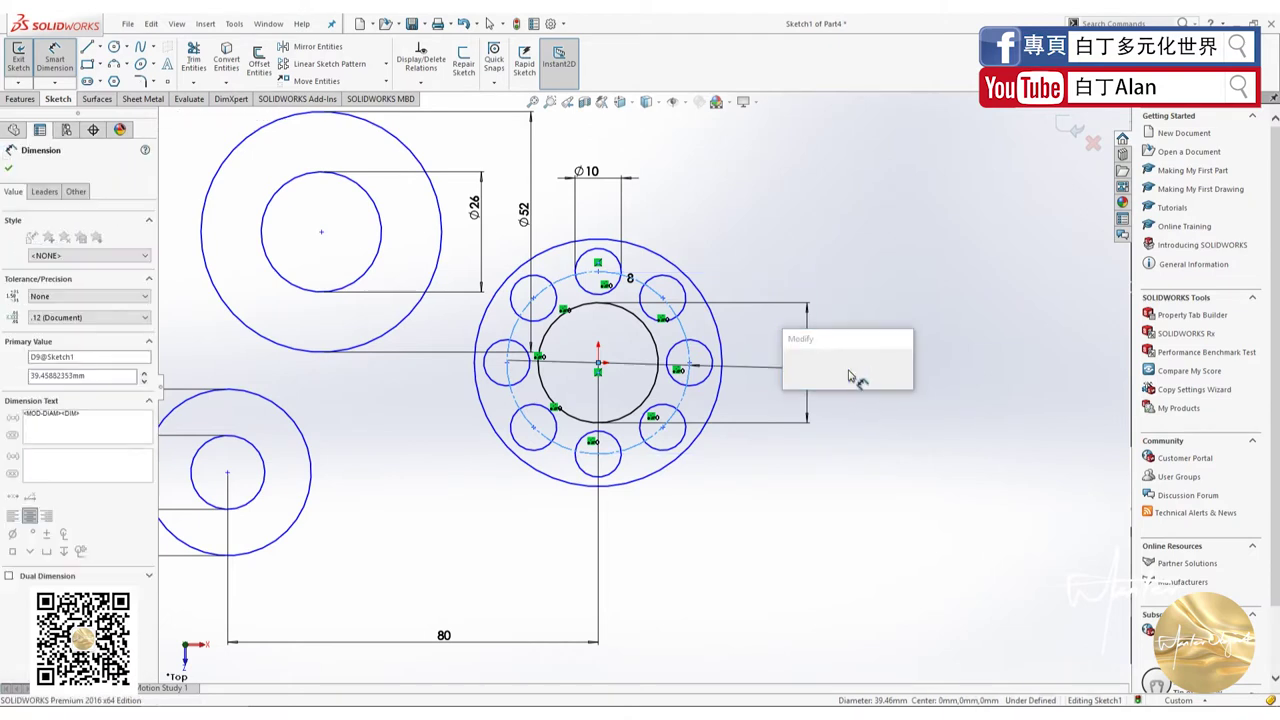
text(60)
key(Return)
key(Escape)
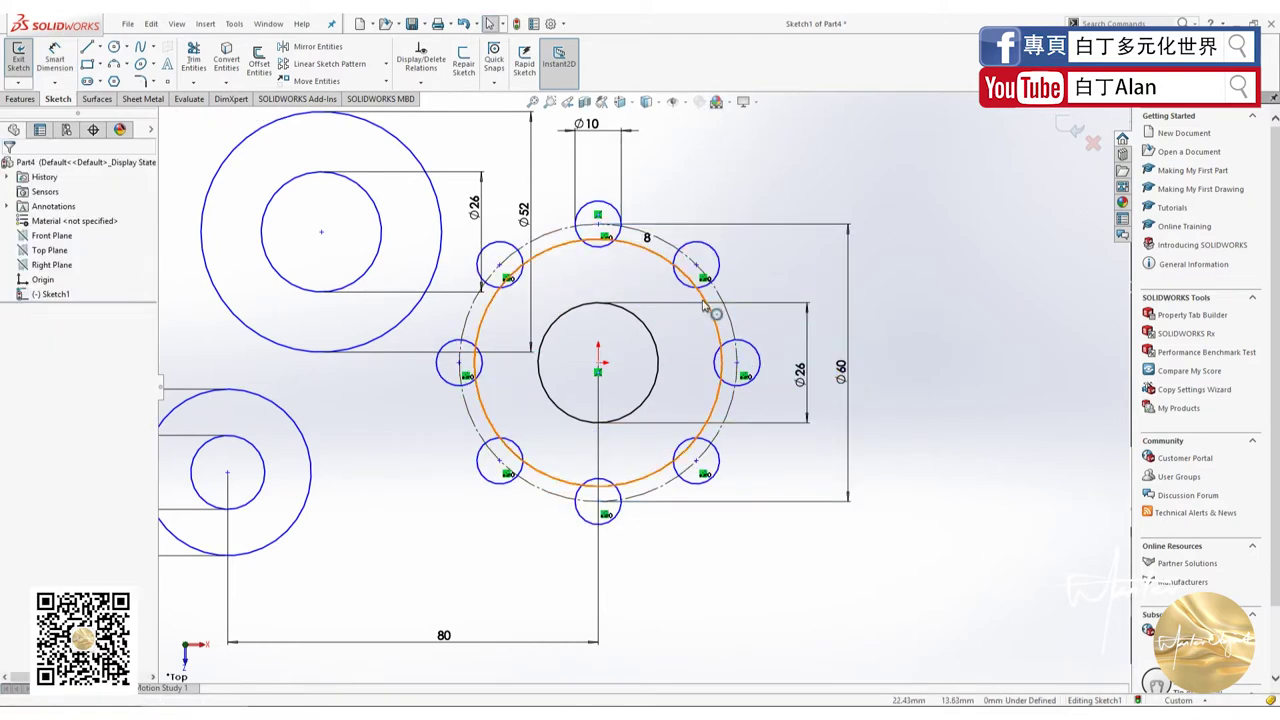
Delete the old circle that enclosed the holes.
click(712, 320)
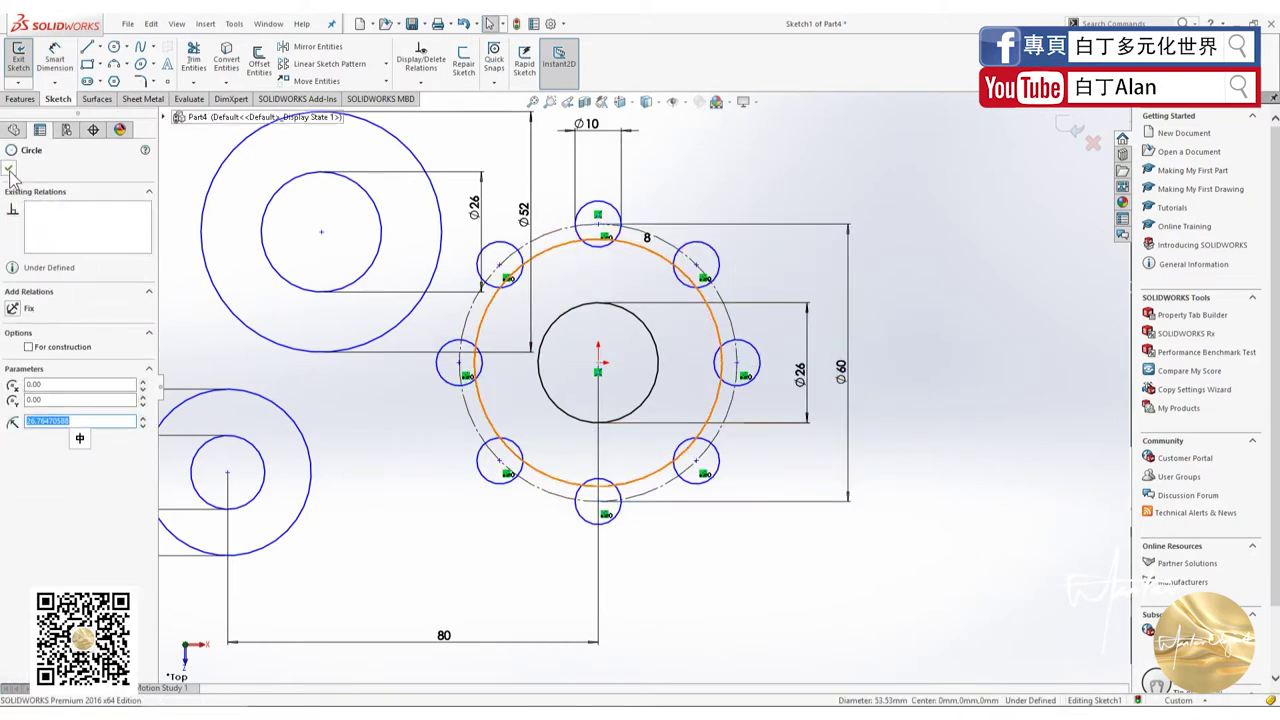
key(Escape)
key(Delete)
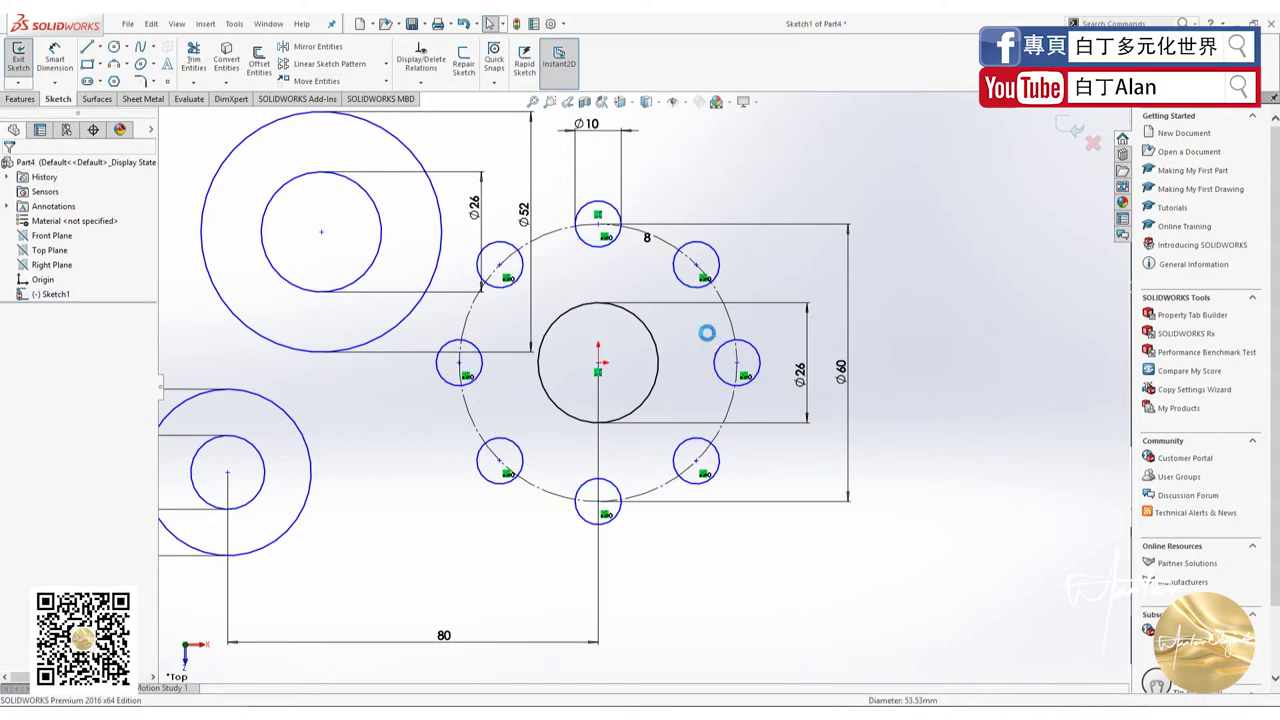
scroll(660, 370, down, 3)
scroll(640, 395, up, 5)
scroll(633, 398, up, 5)
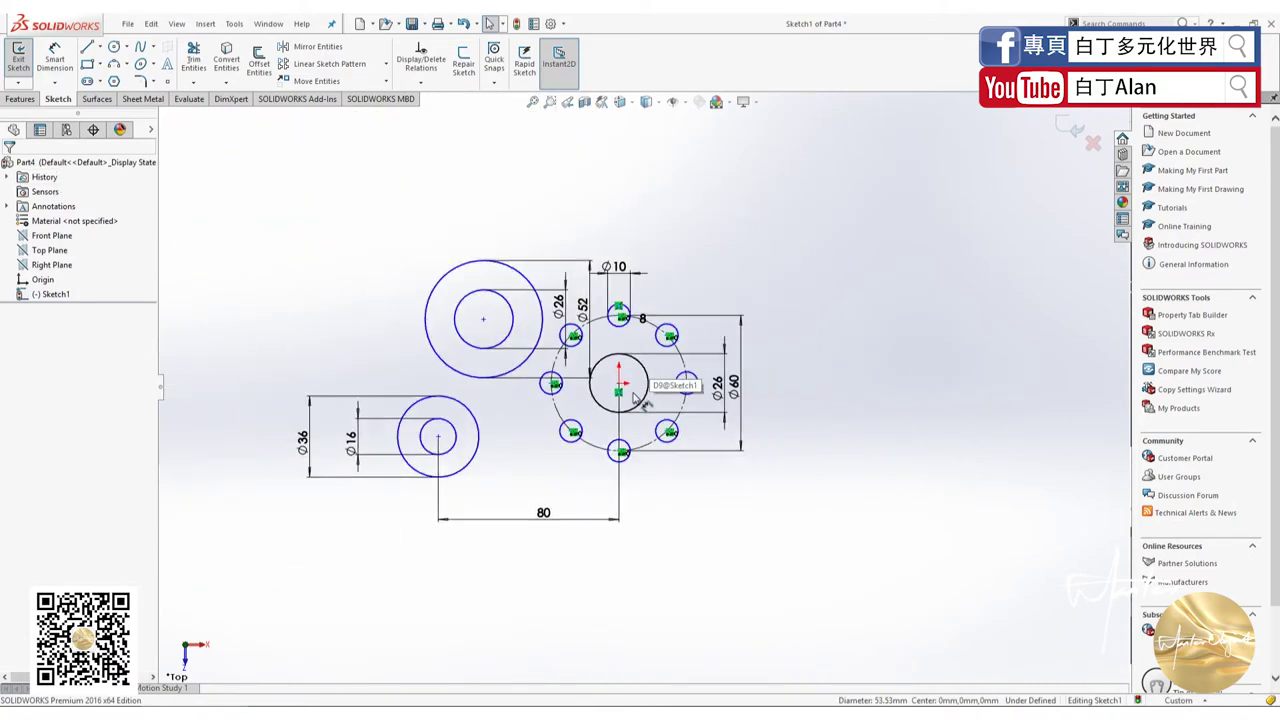
Compare with the reference drawing and reconfirm the pitch circle diameter.
key(alt+Tab)
key(alt+Tab)
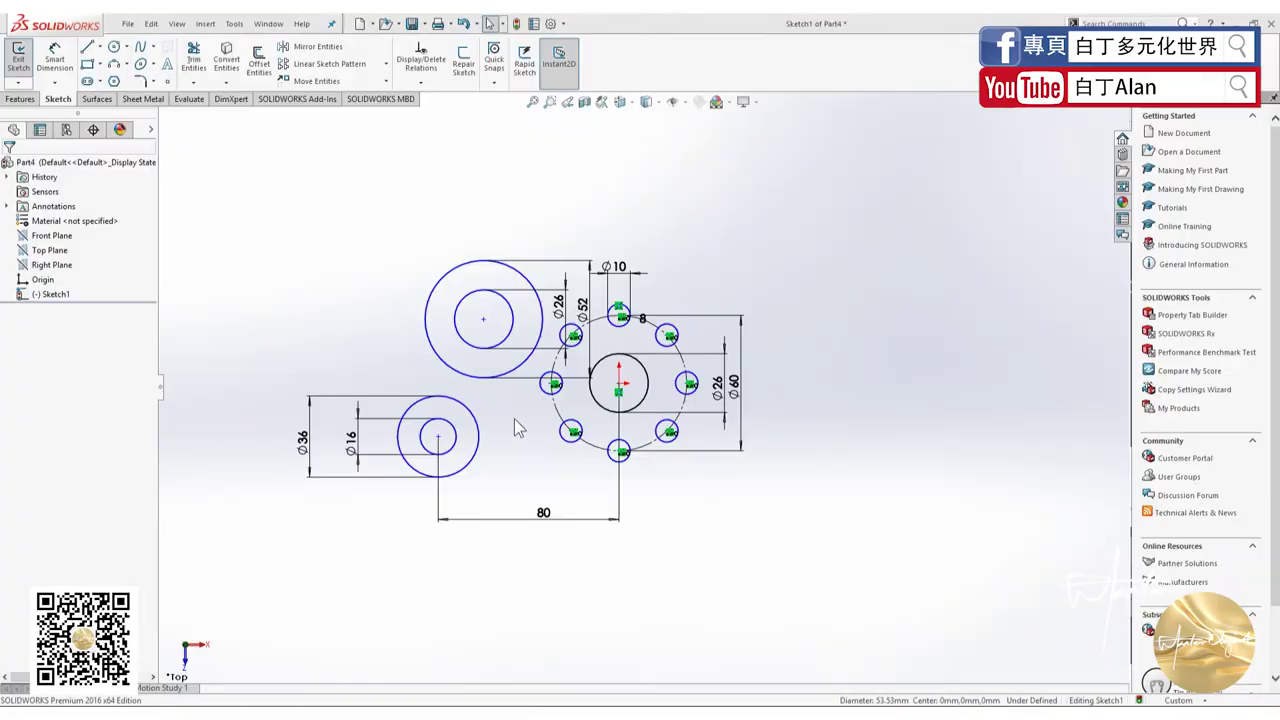
key(alt+Tab)
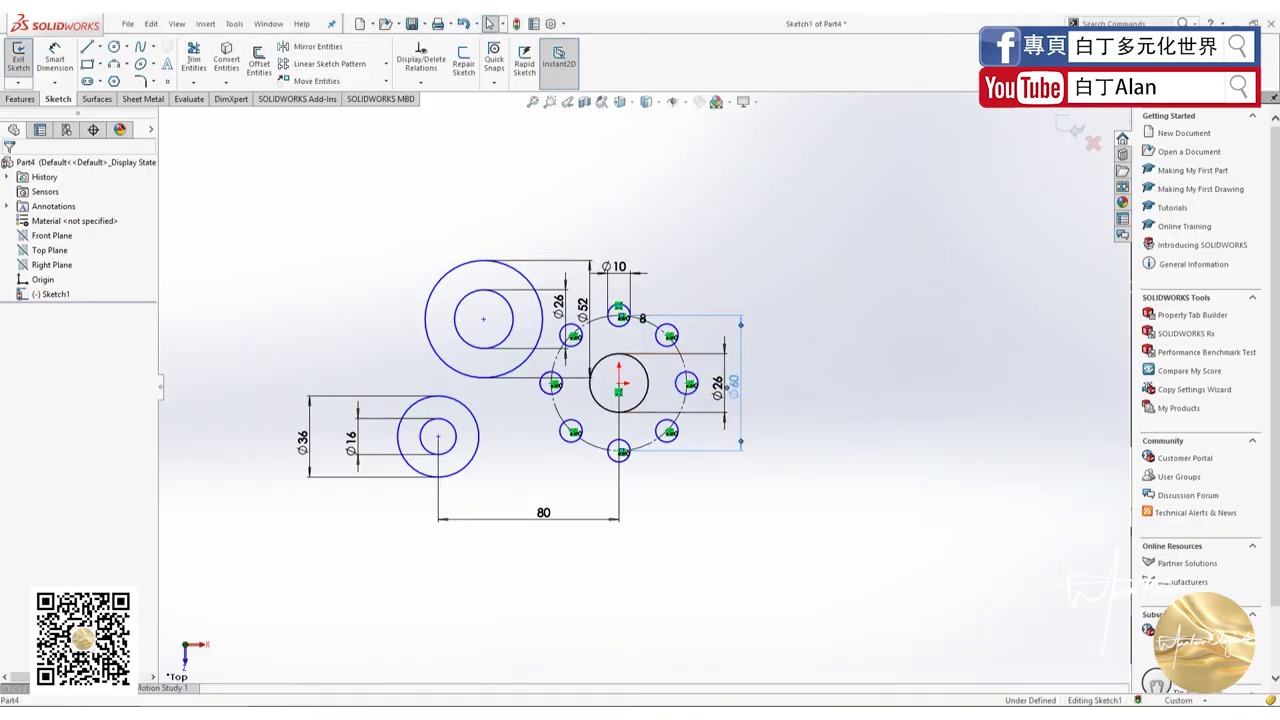
click(733, 390)
key(Return)
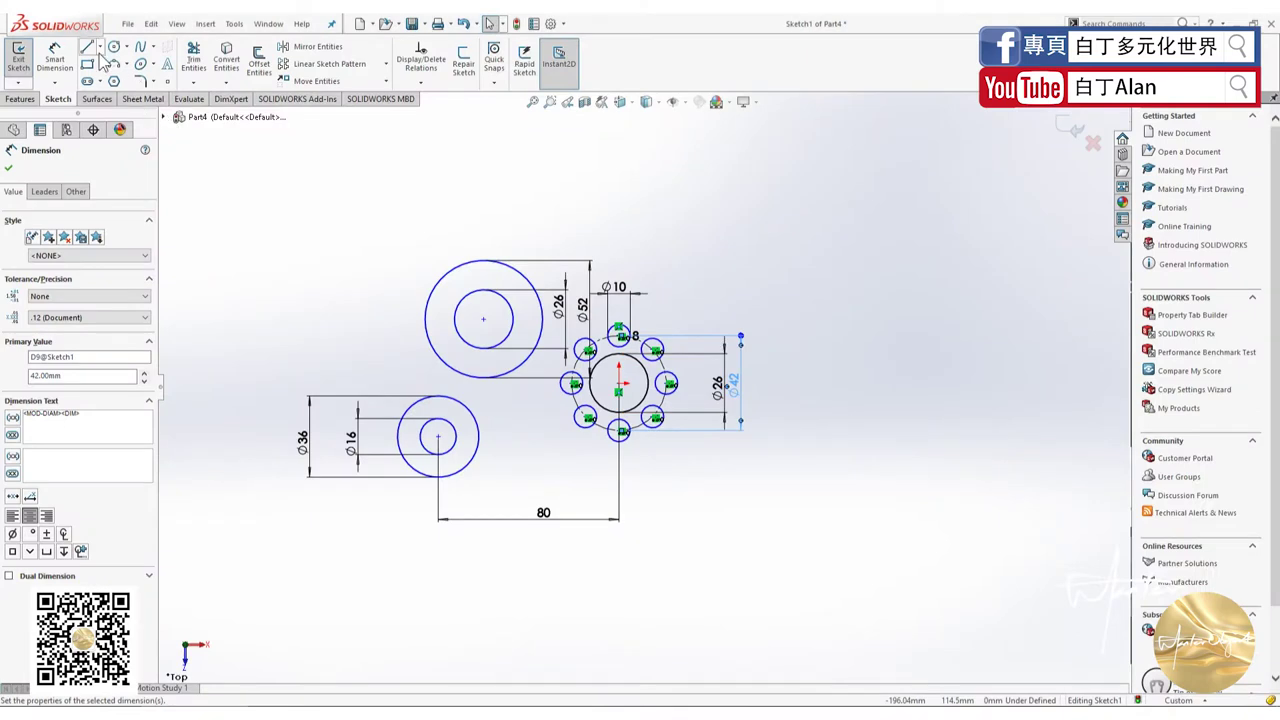
Draw a horizontal centreline across the sketch through the hub.
click(97, 47)
click(115, 81)
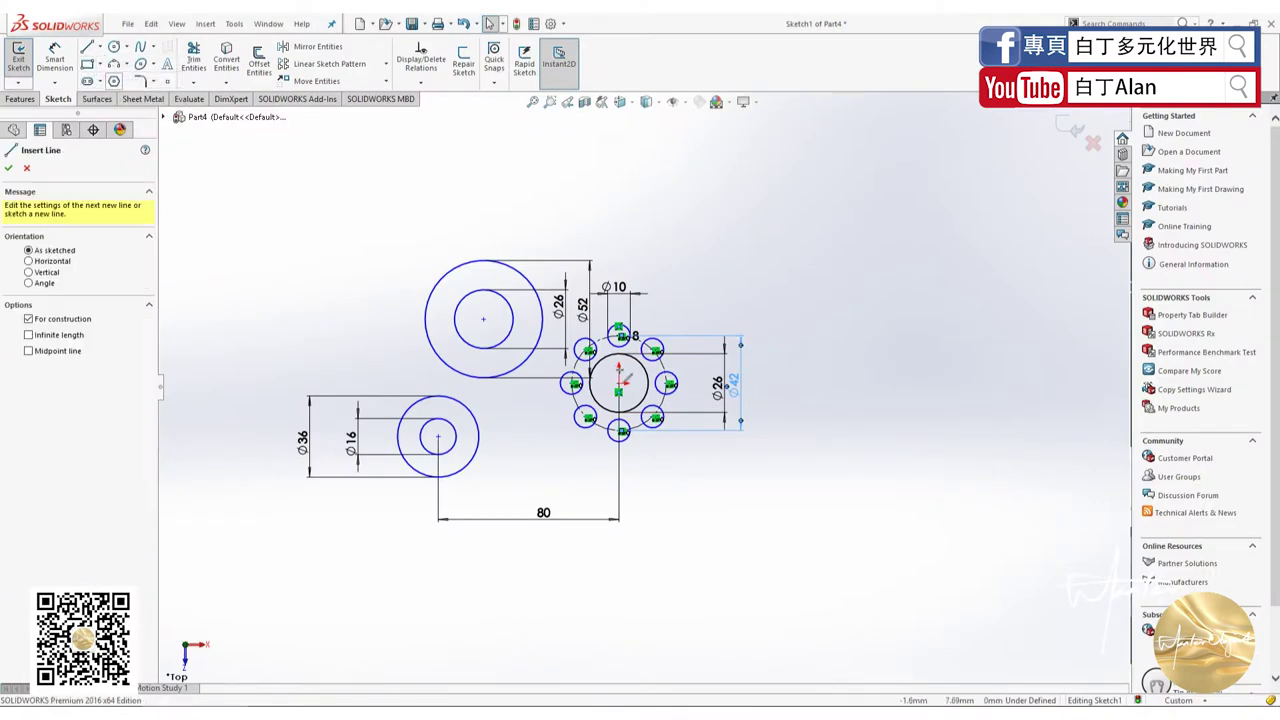
click(796, 382)
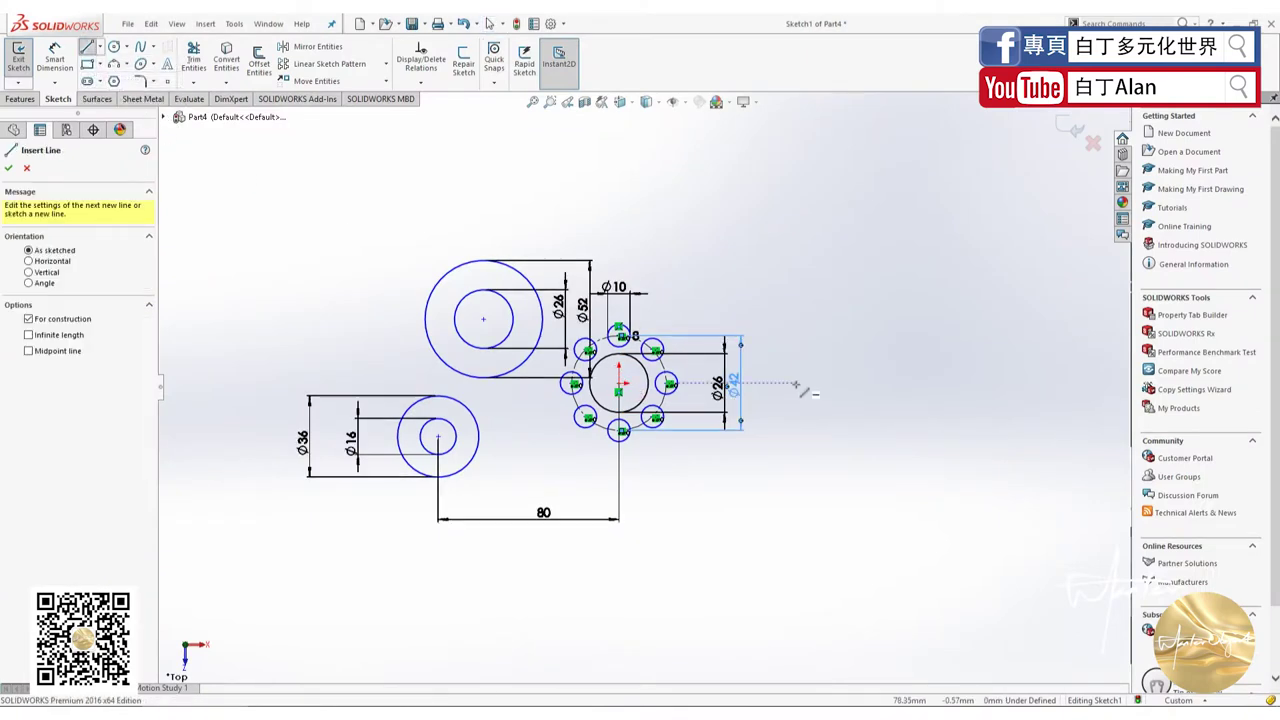
click(295, 382)
click(9, 168)
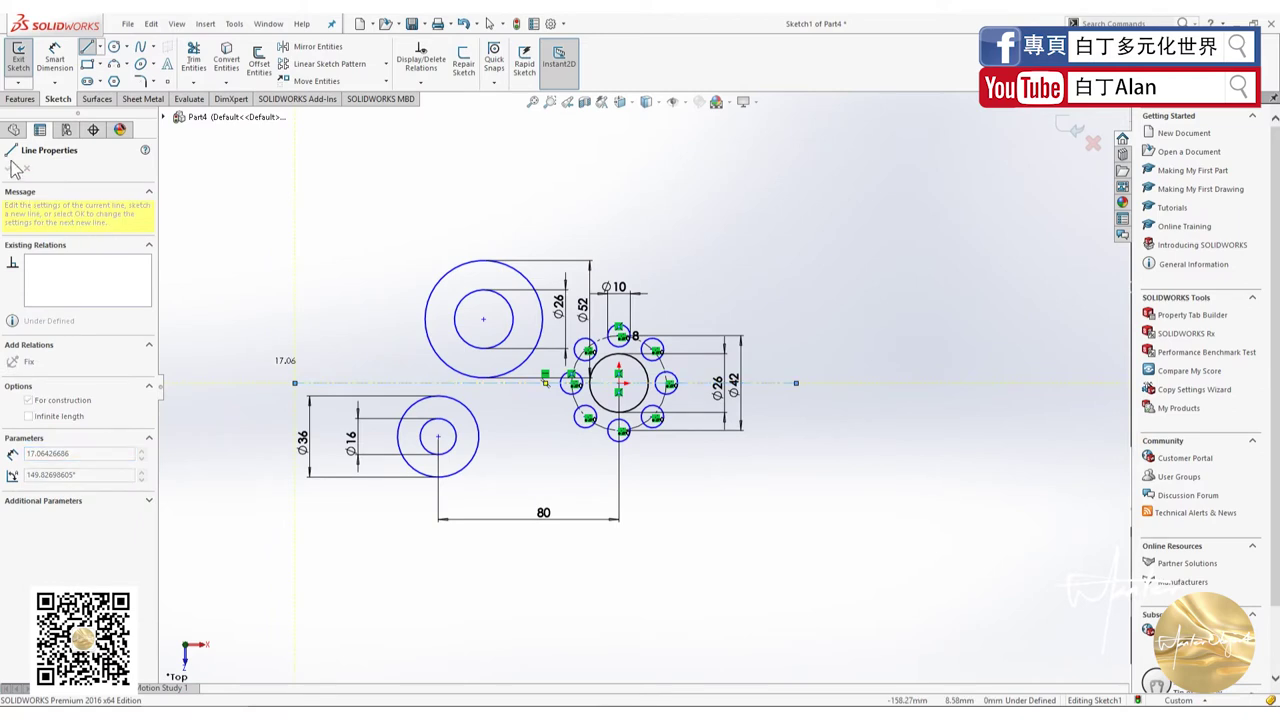
Dimension the lower circle centre's distance from the centreline.
click(55, 58)
click(447, 382)
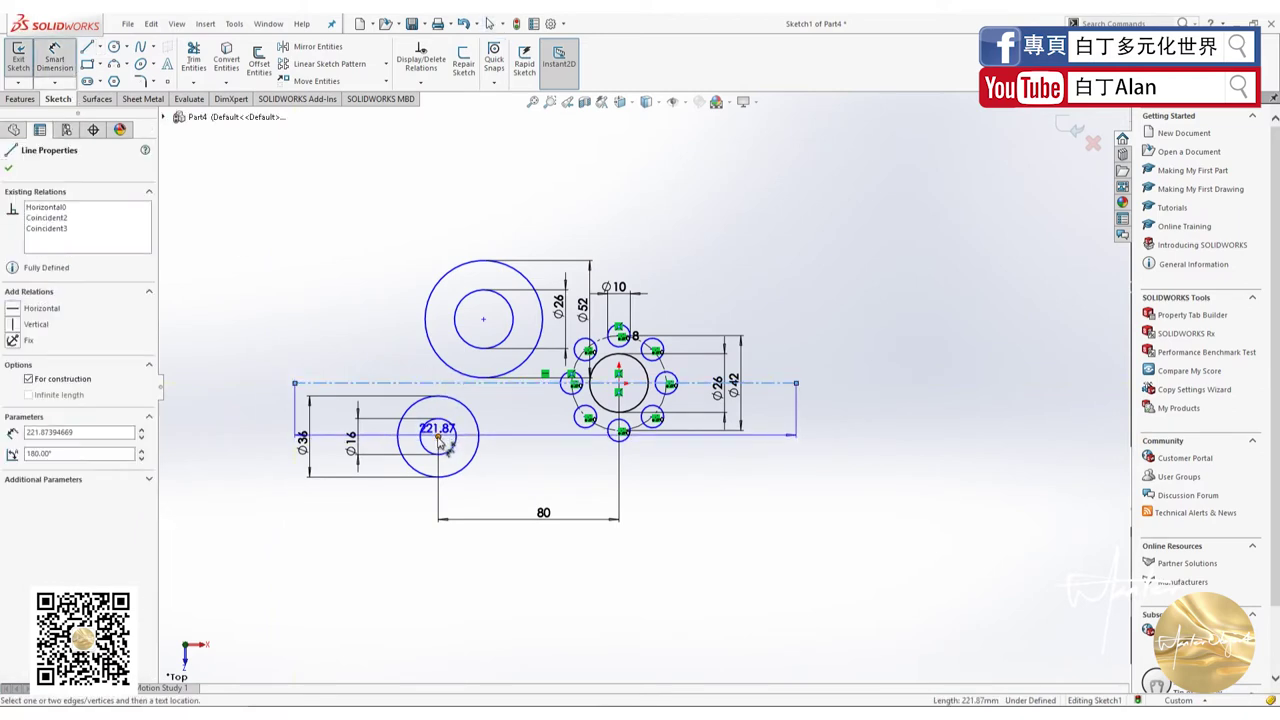
click(438, 436)
click(507, 436)
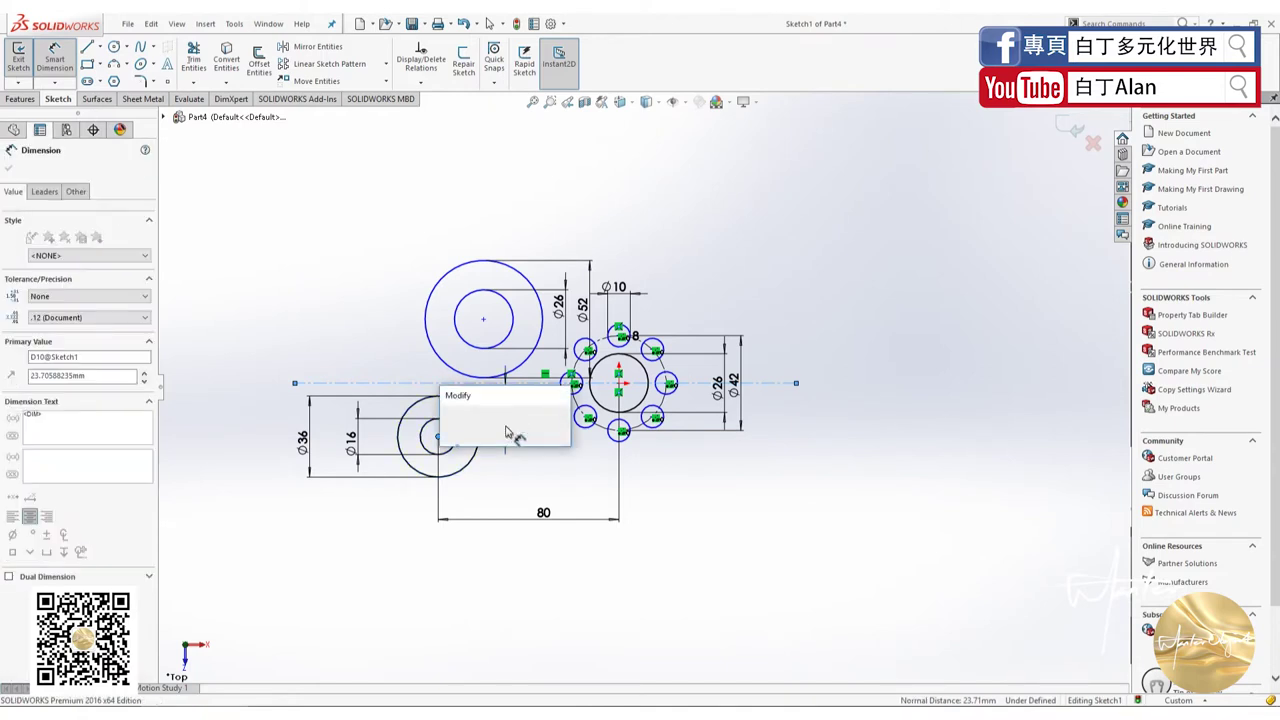
key(Return)
key(Escape)
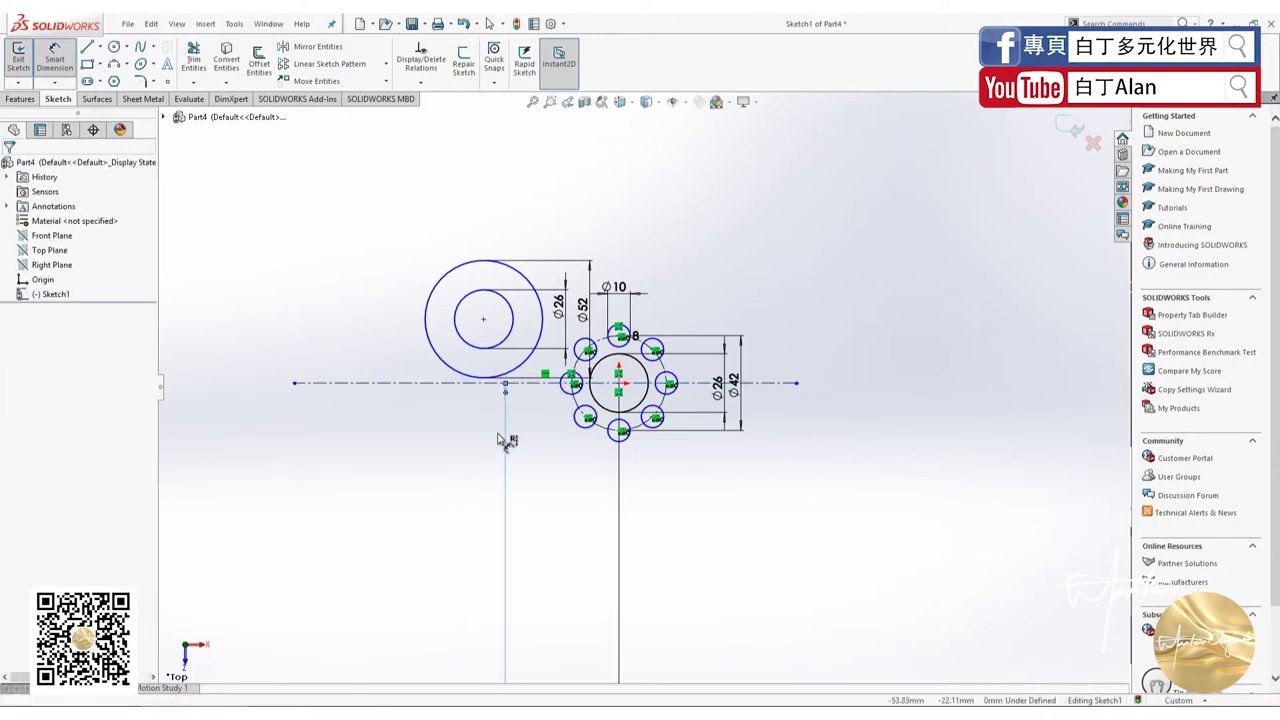
Change that centreline distance to 40 mm and close the dimension properties.
double_click(499, 430)
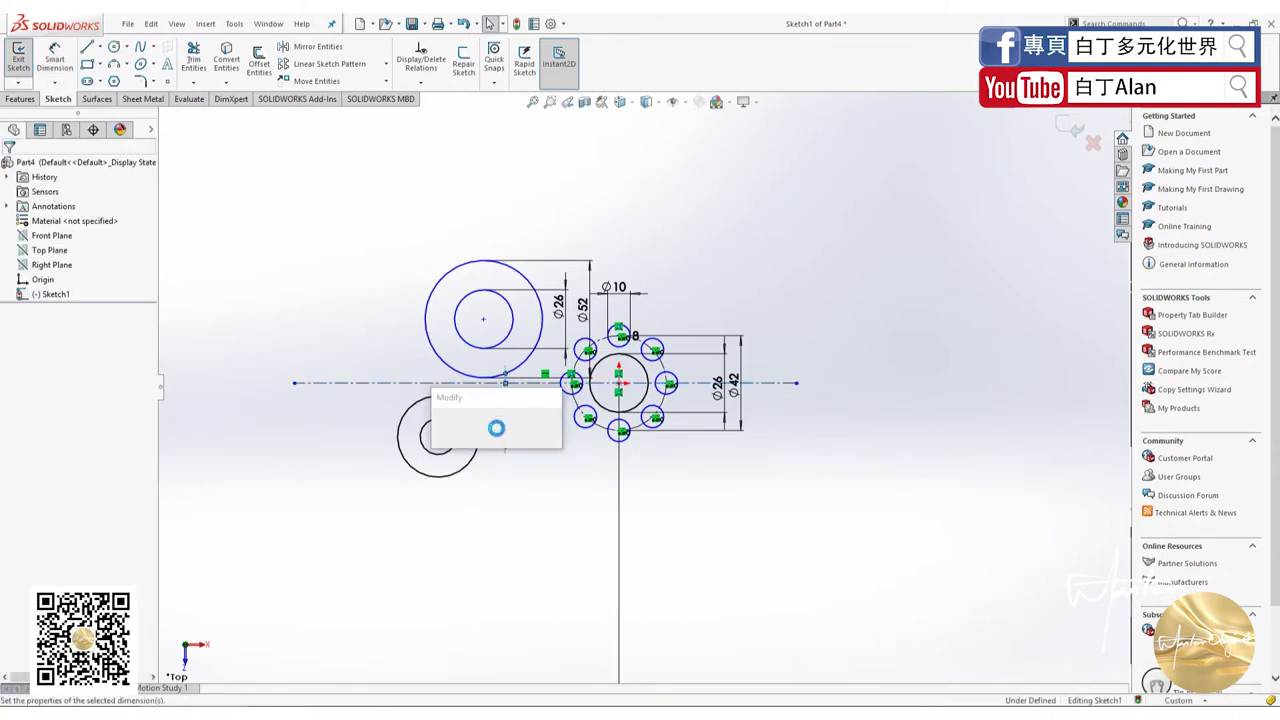
text(40)
key(Return)
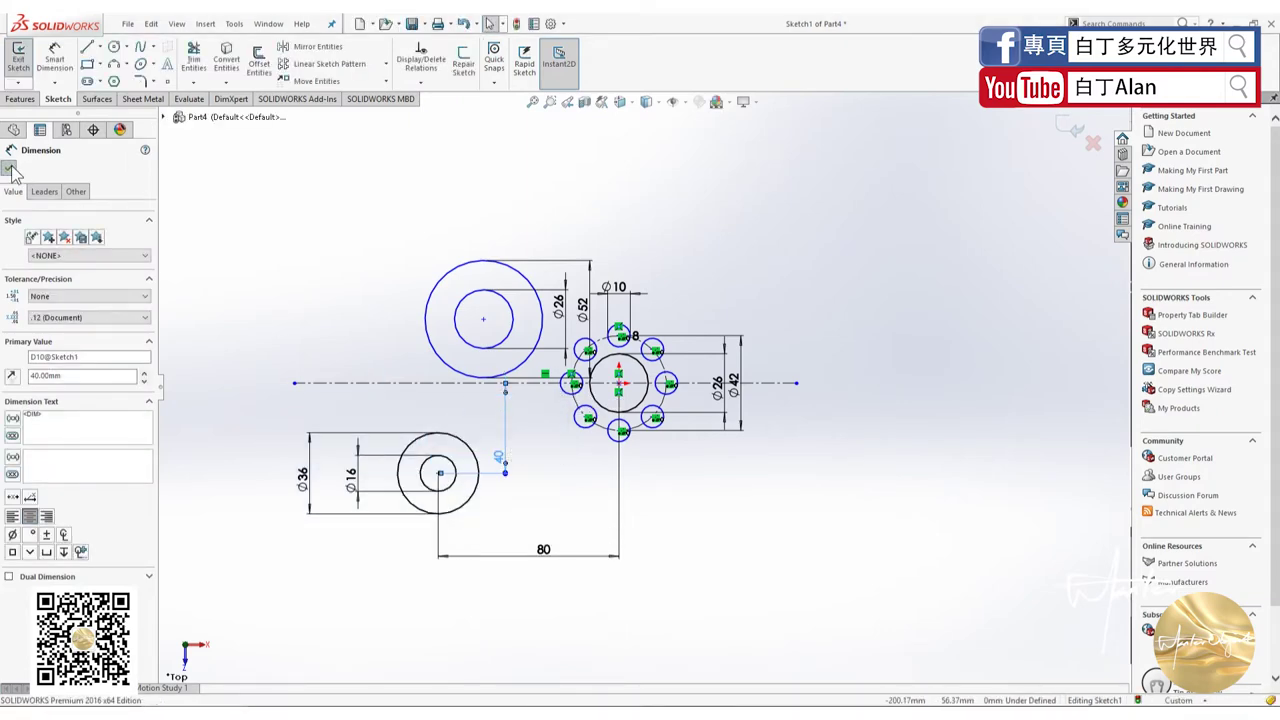
click(335, 264)
key(alt+Tab)
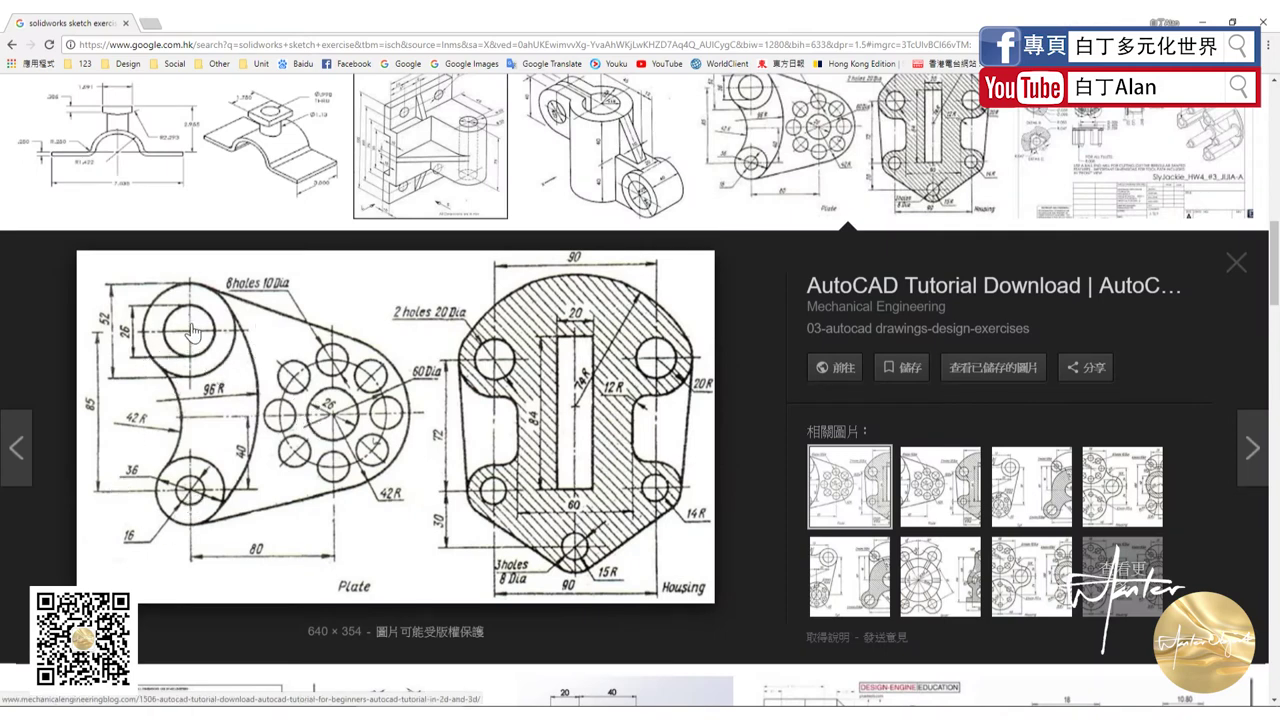
key(alt+Tab)
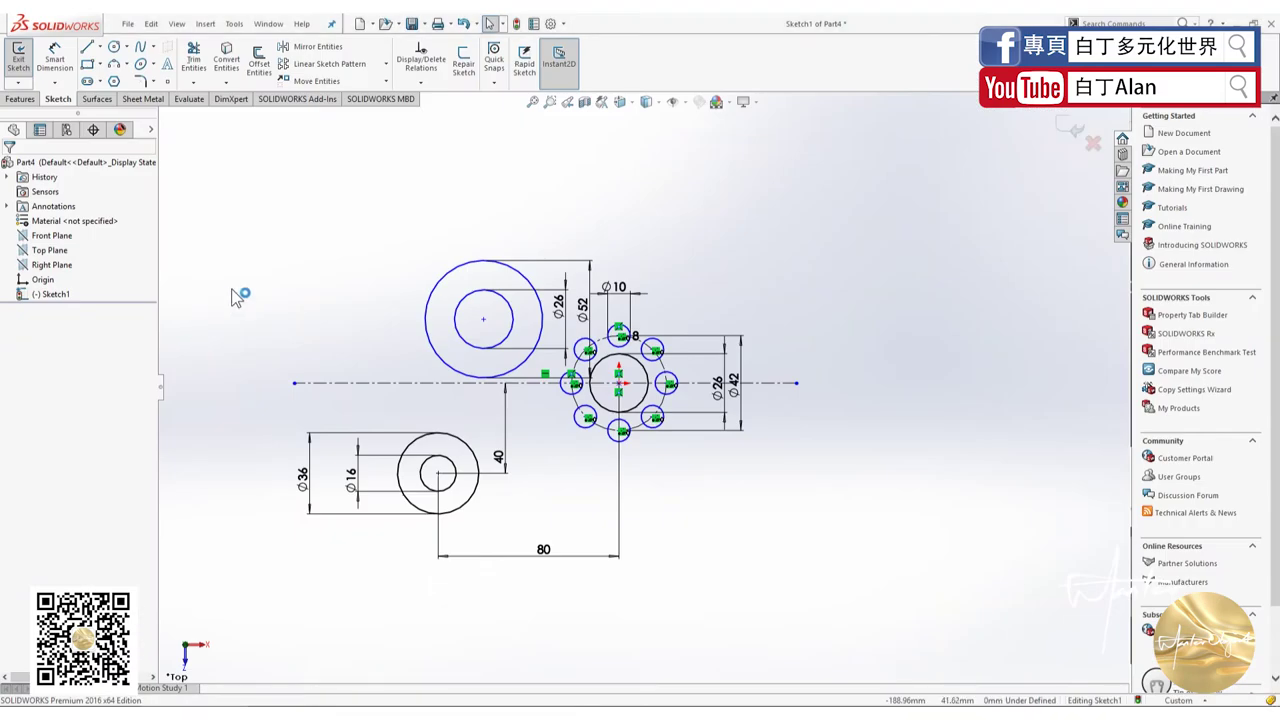
Dimension the upper and lower circle centres 85 apart.
click(483, 319)
click(438, 473)
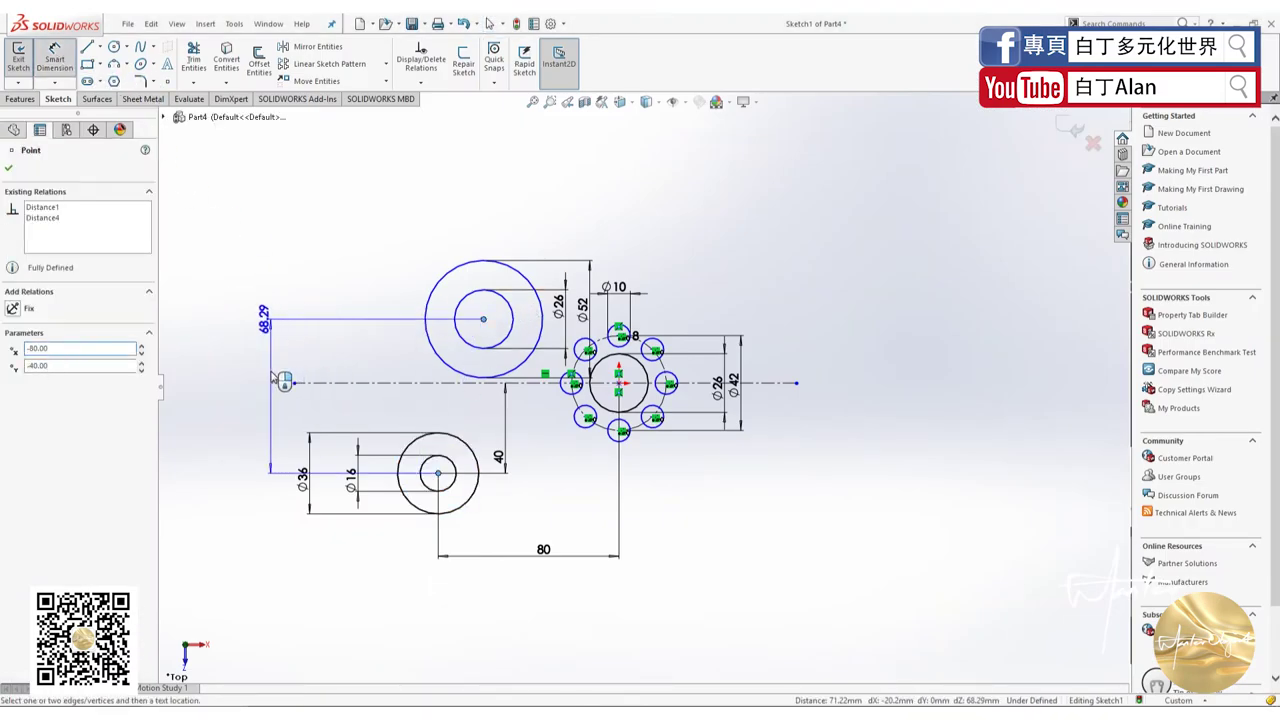
click(274, 372)
key(Return)
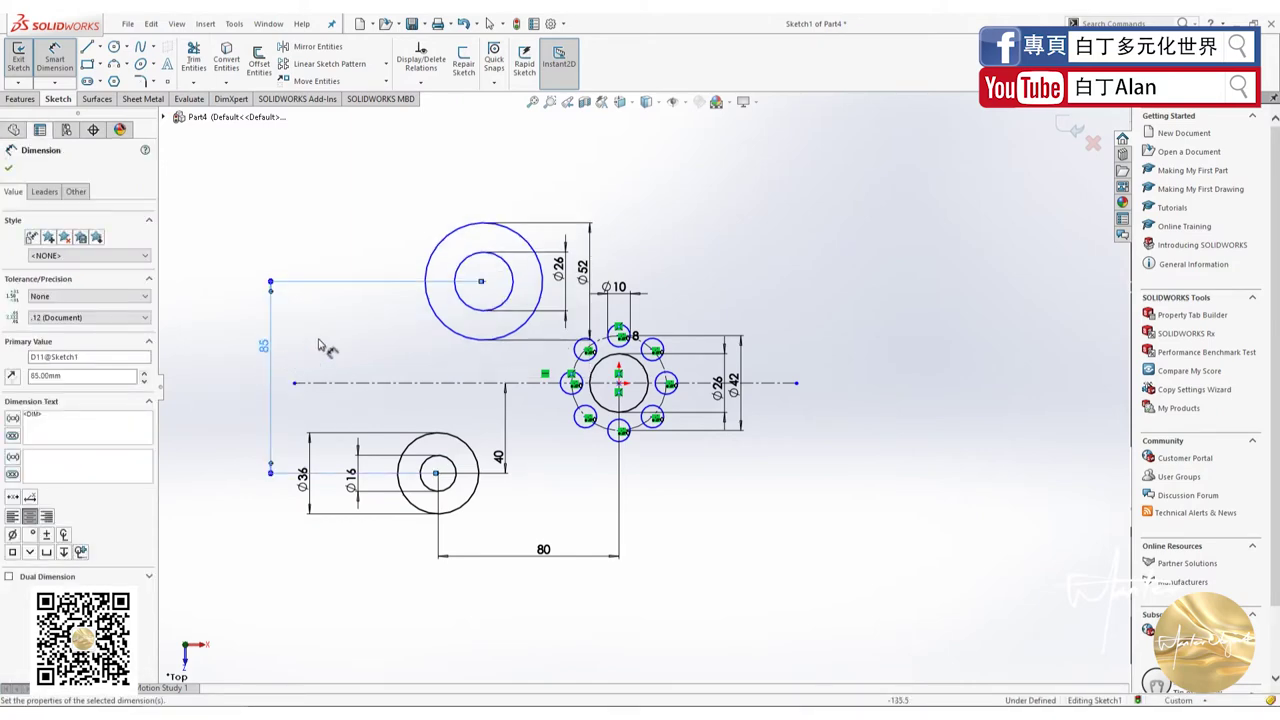
key(alt+Tab)
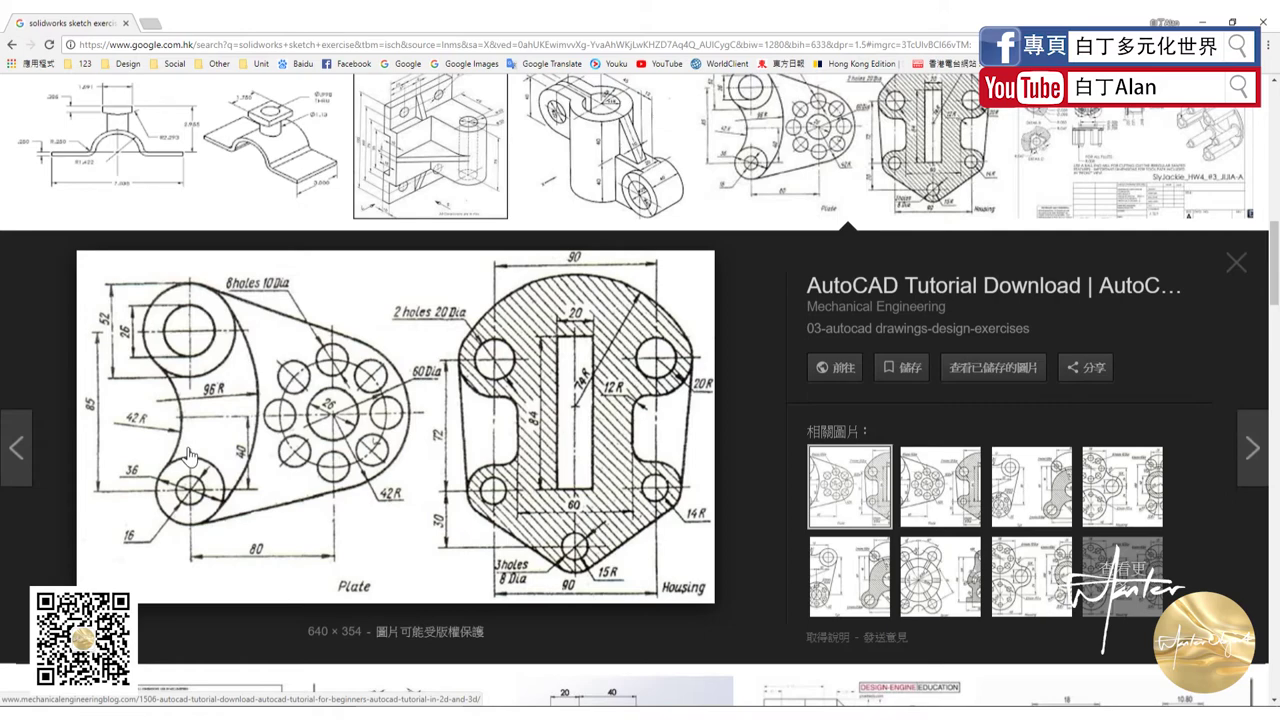
mouse_move(290, 650)
click(300, 660)
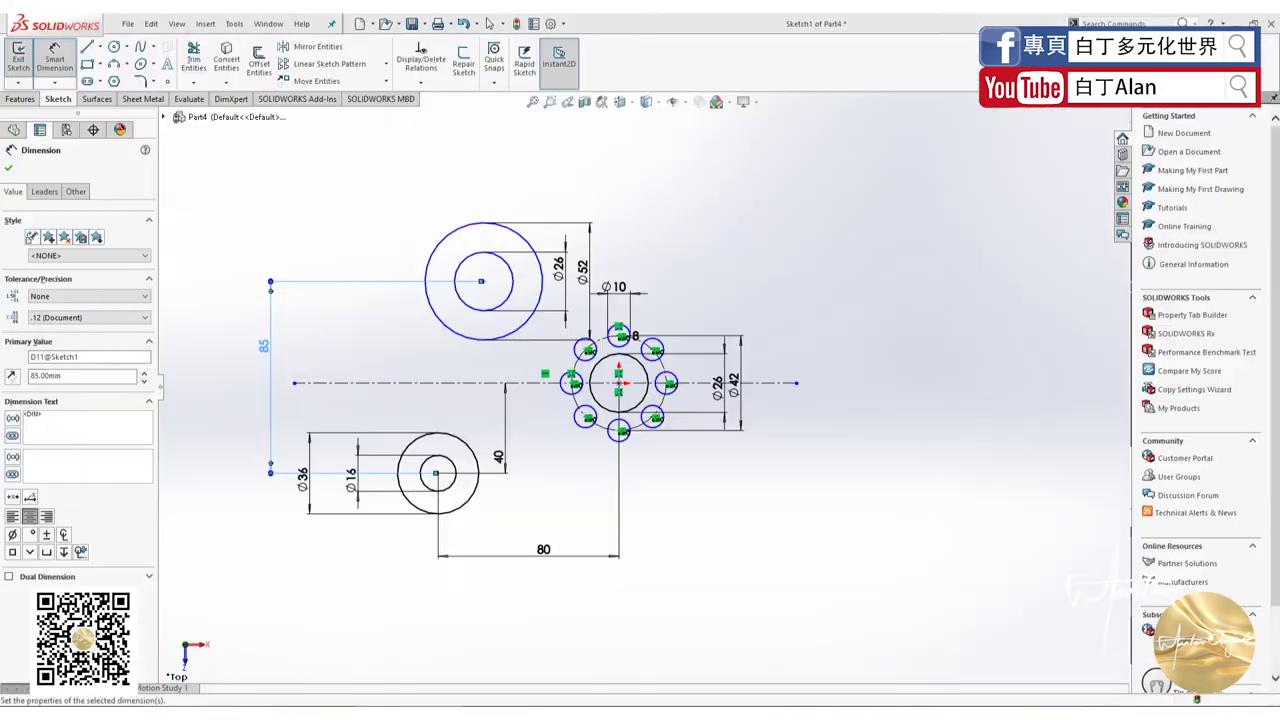
click(8, 168)
Add a Vertical relation between the two circle centre points.
click(483, 281)
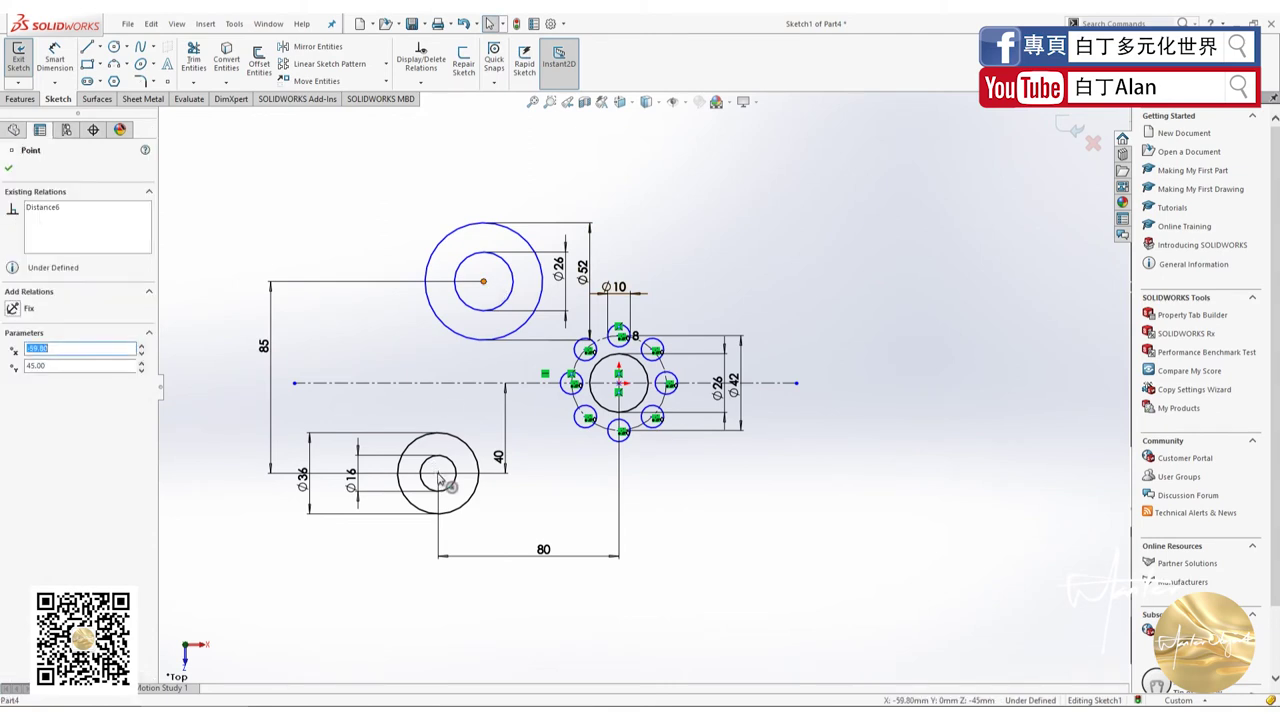
ctrl+click(438, 474)
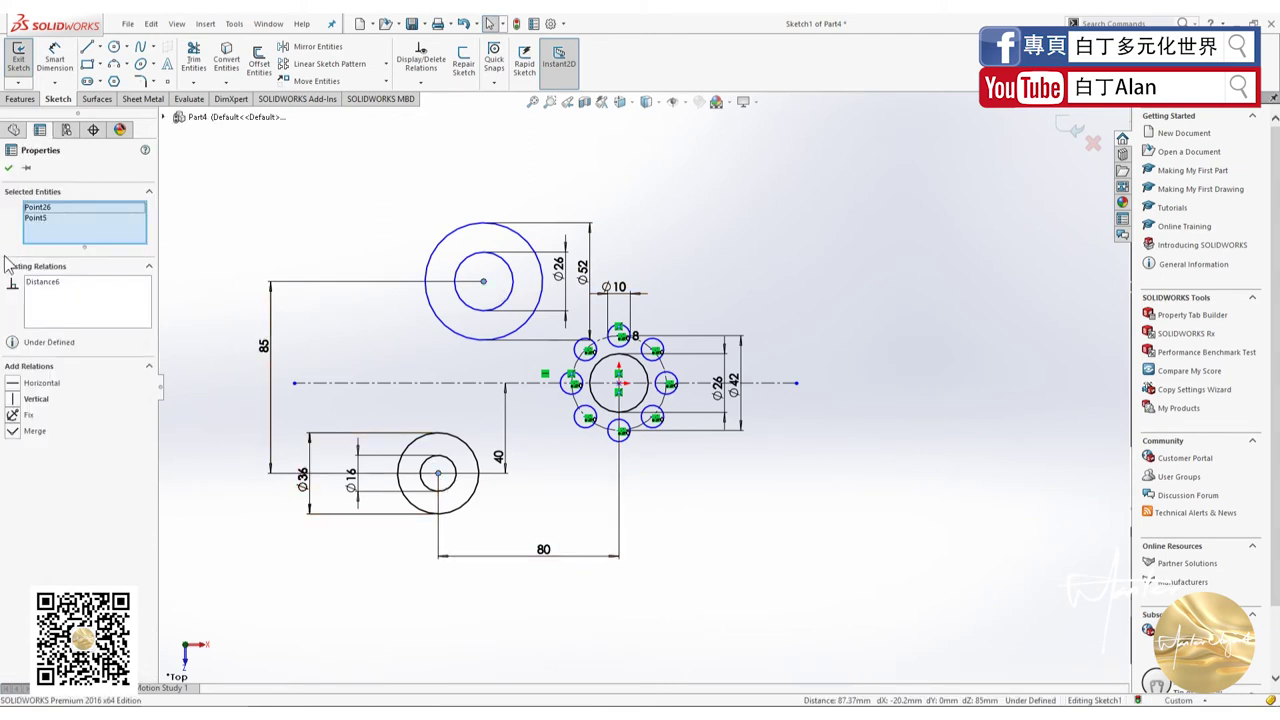
click(13, 399)
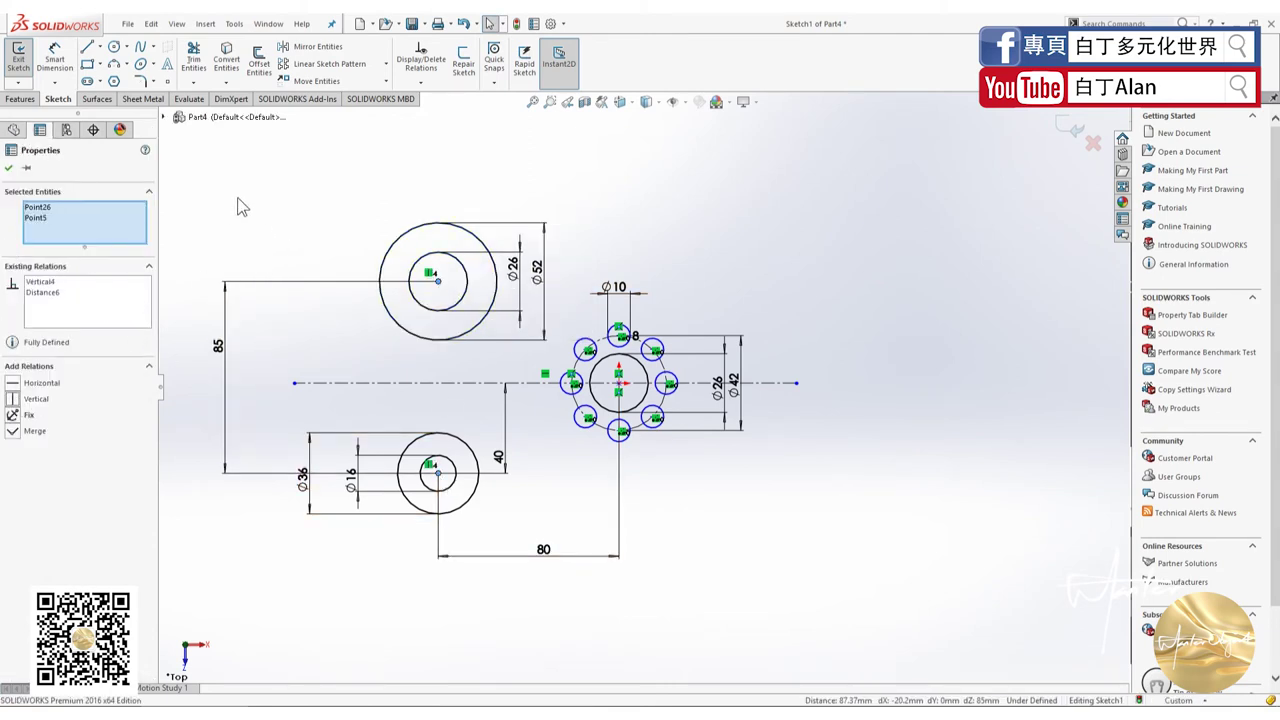
click(268, 263)
key(alt+Tab)
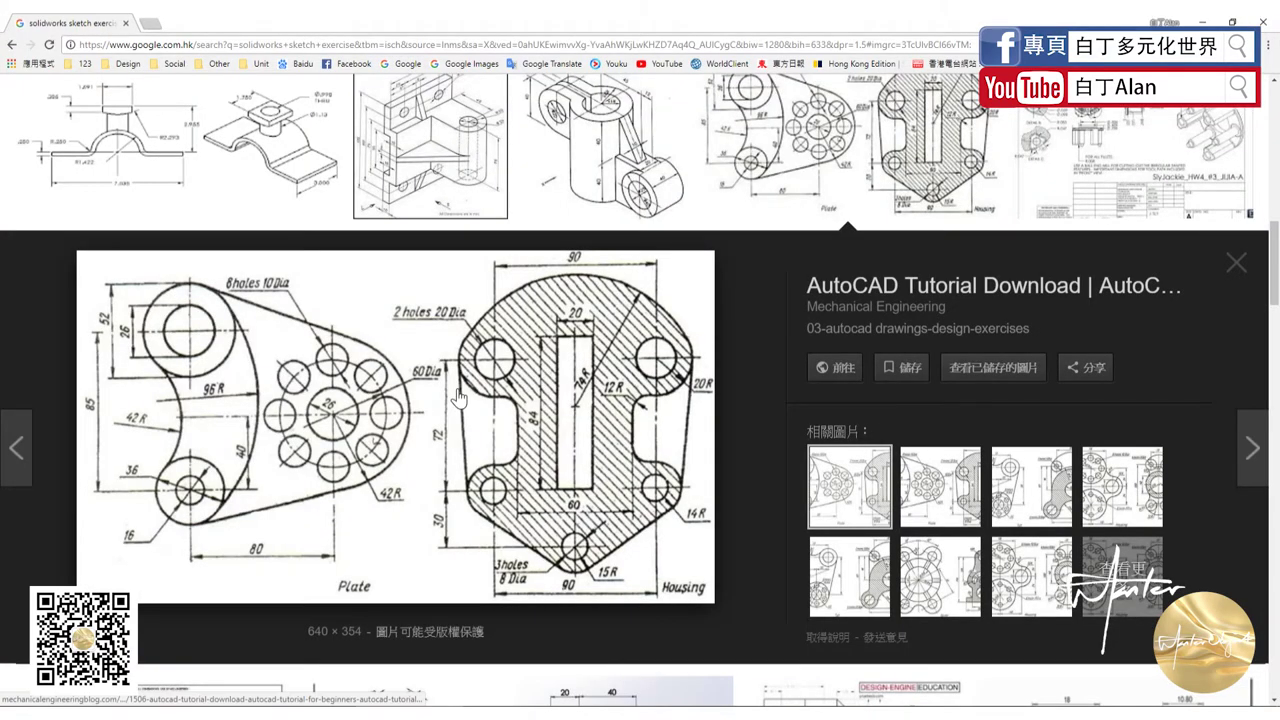
key(alt+Tab)
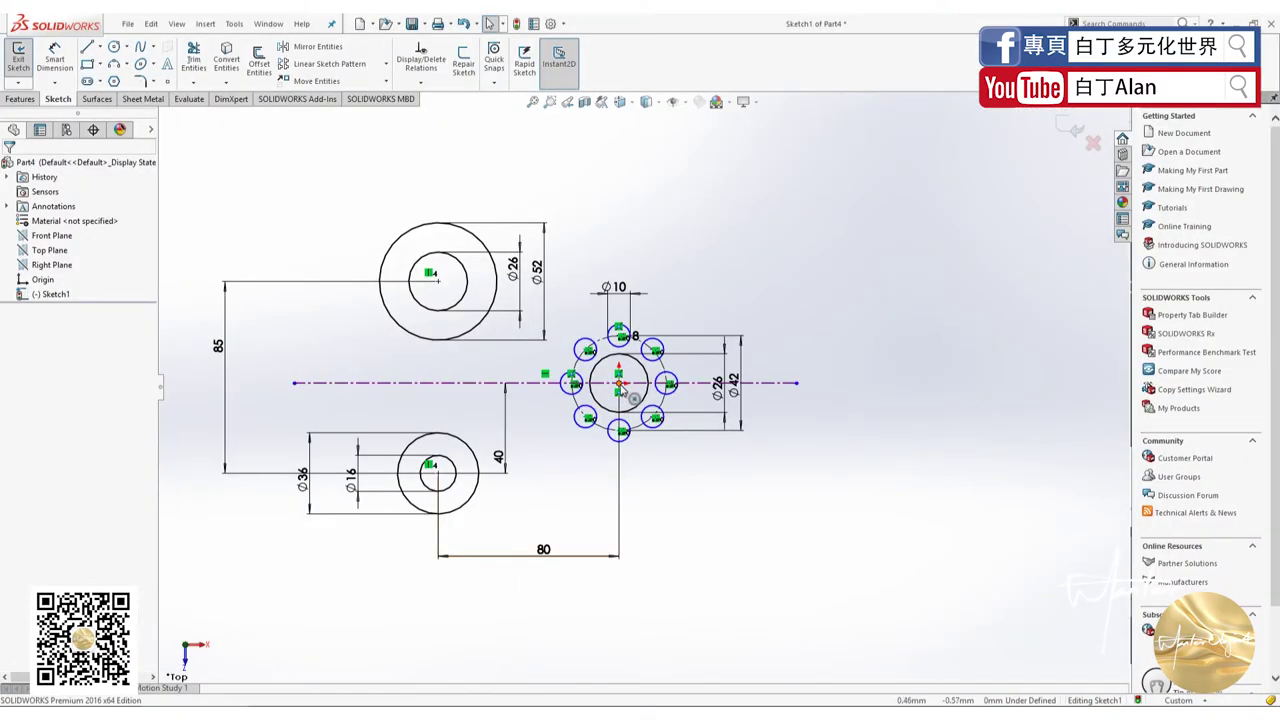
Draw a left three-point arc from the upper circle down to the lower circle.
click(619, 384)
click(659, 299)
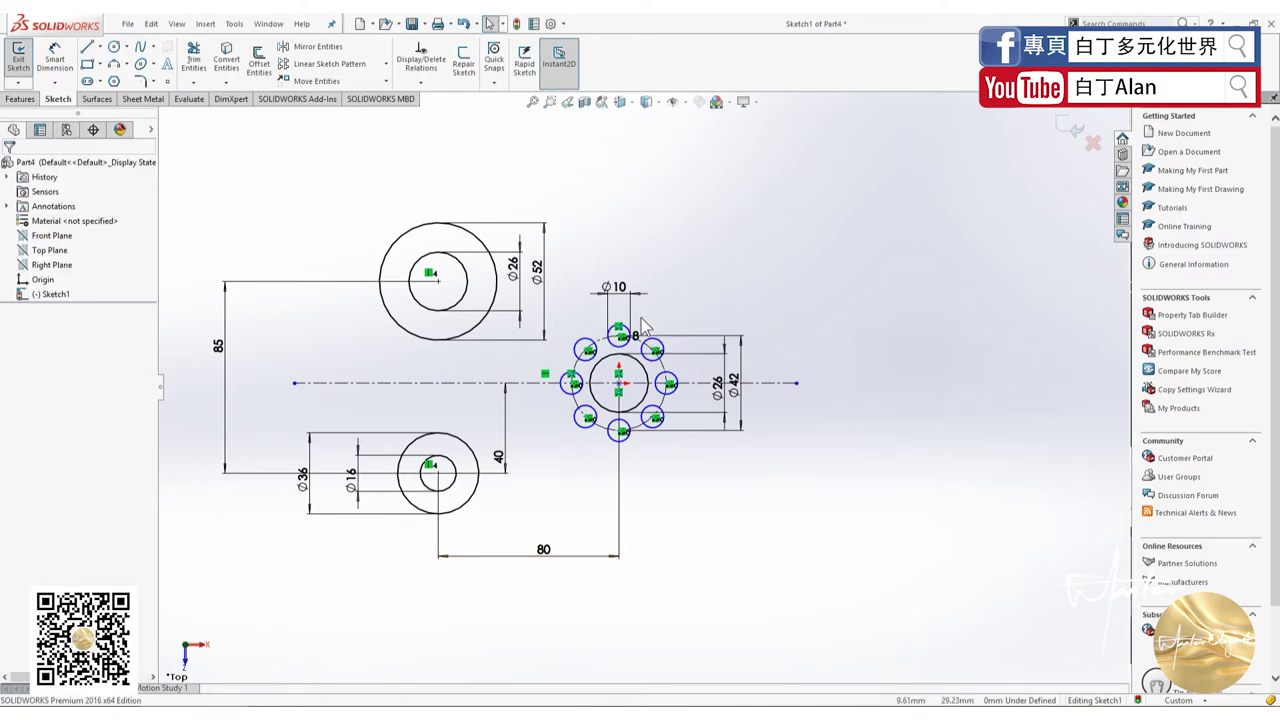
key(alt+Tab)
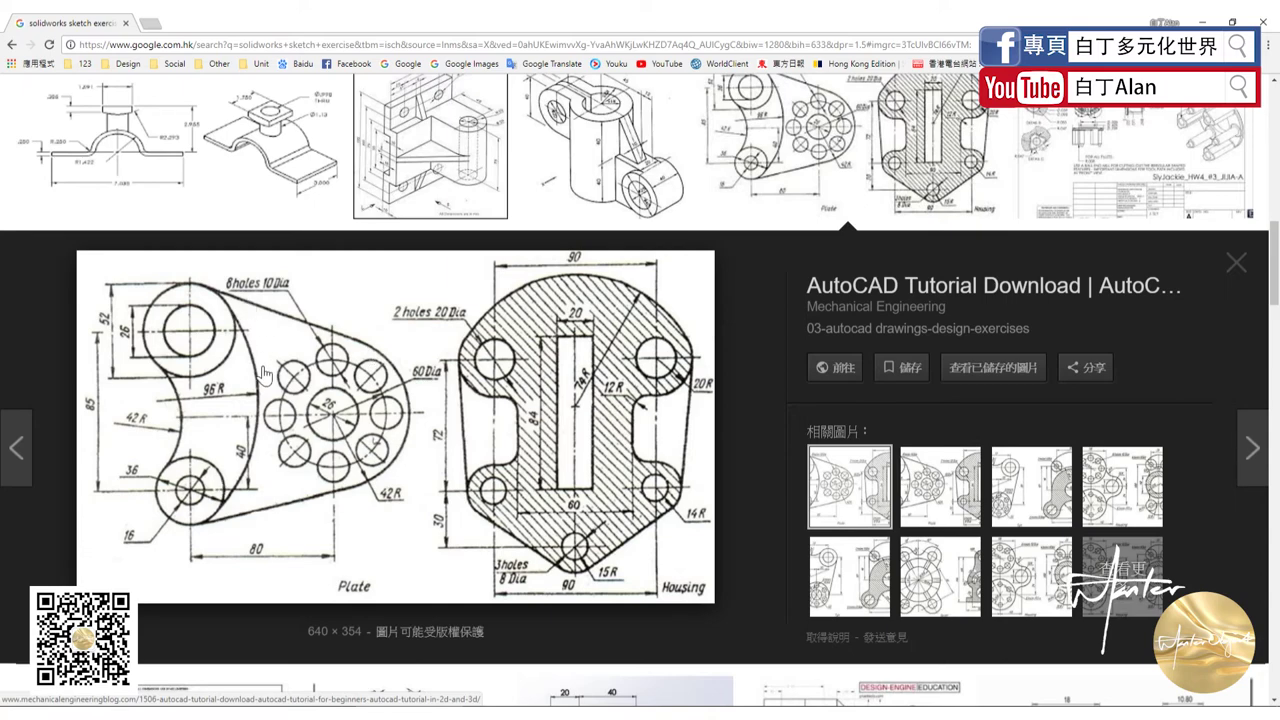
key(alt+Tab)
click(114, 63)
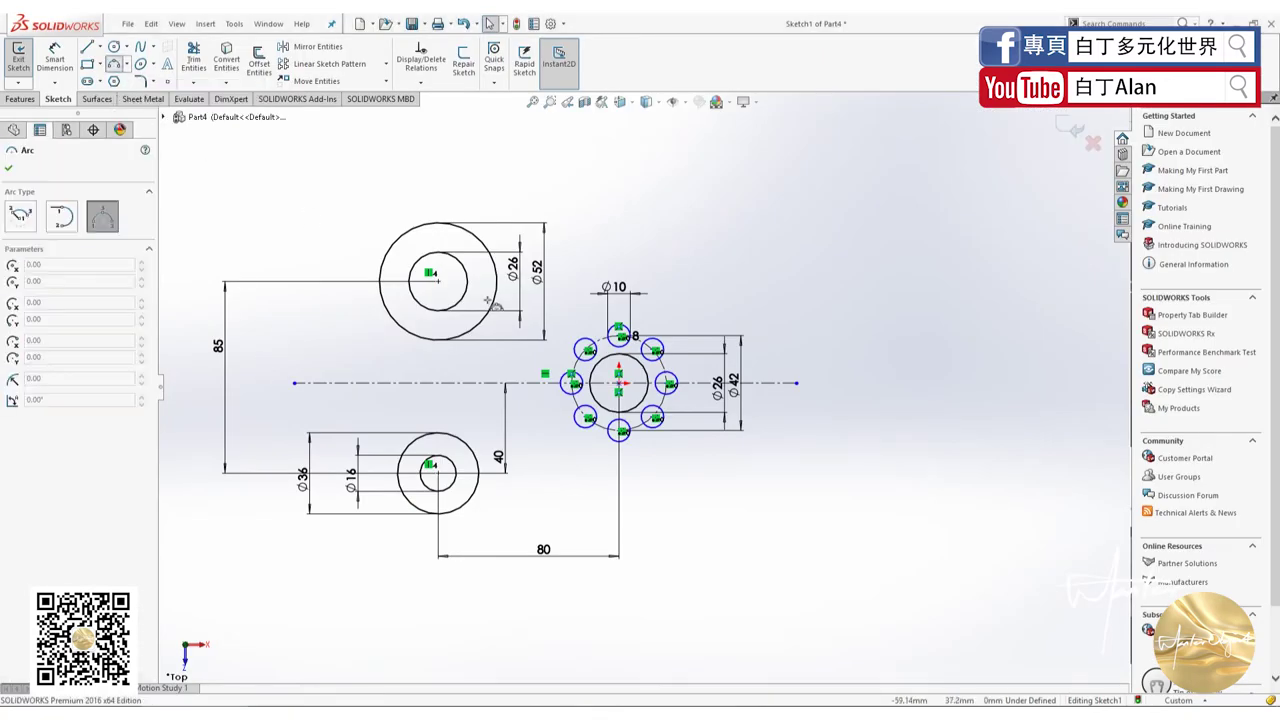
key(alt+Tab)
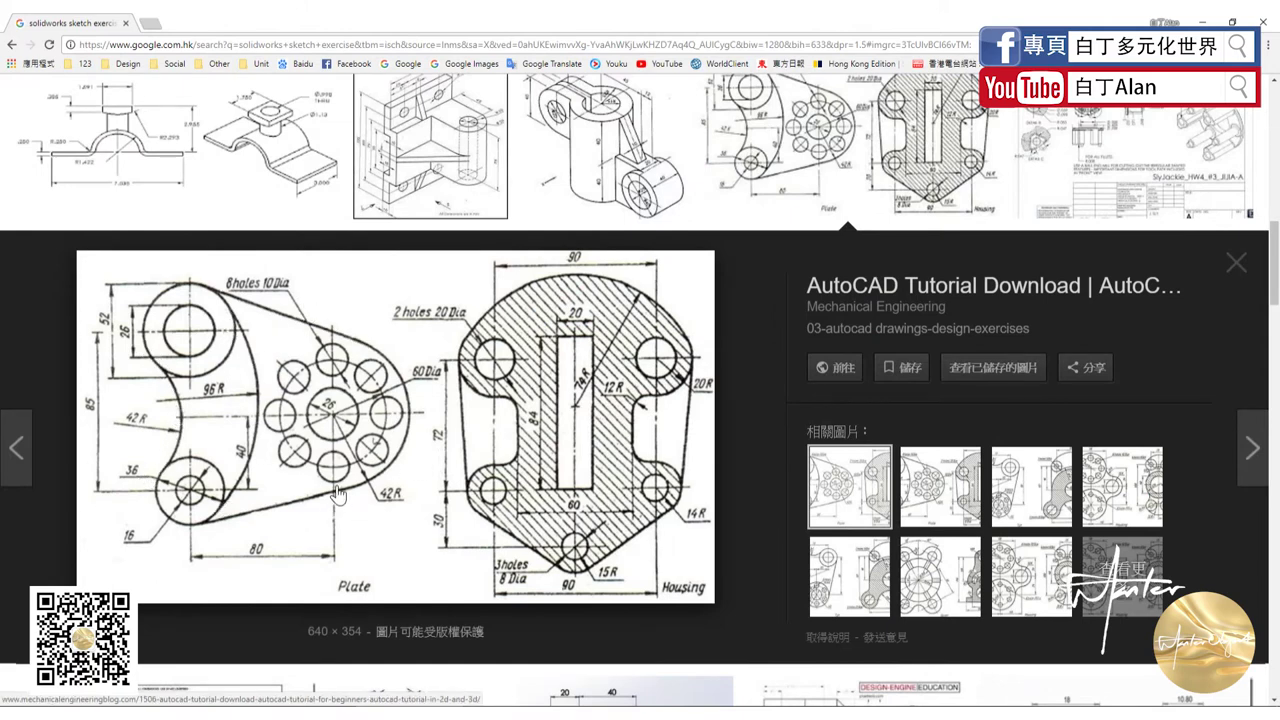
key(alt+Tab)
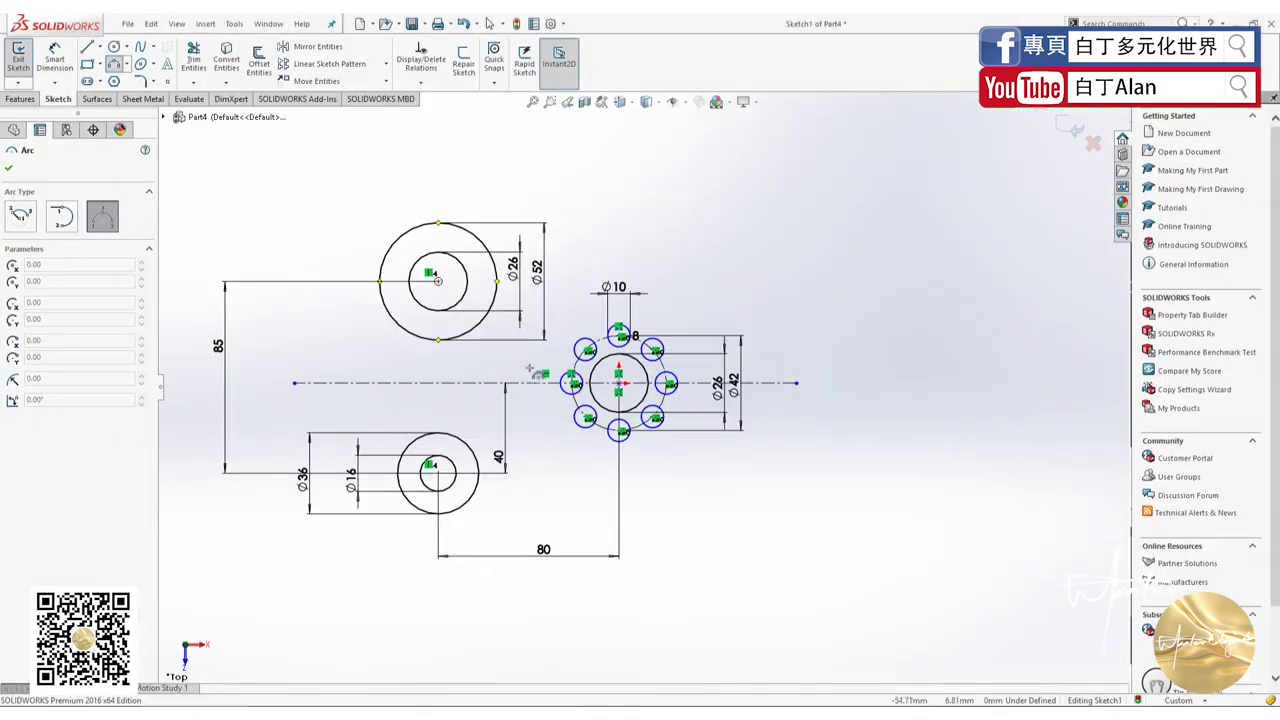
click(370, 293)
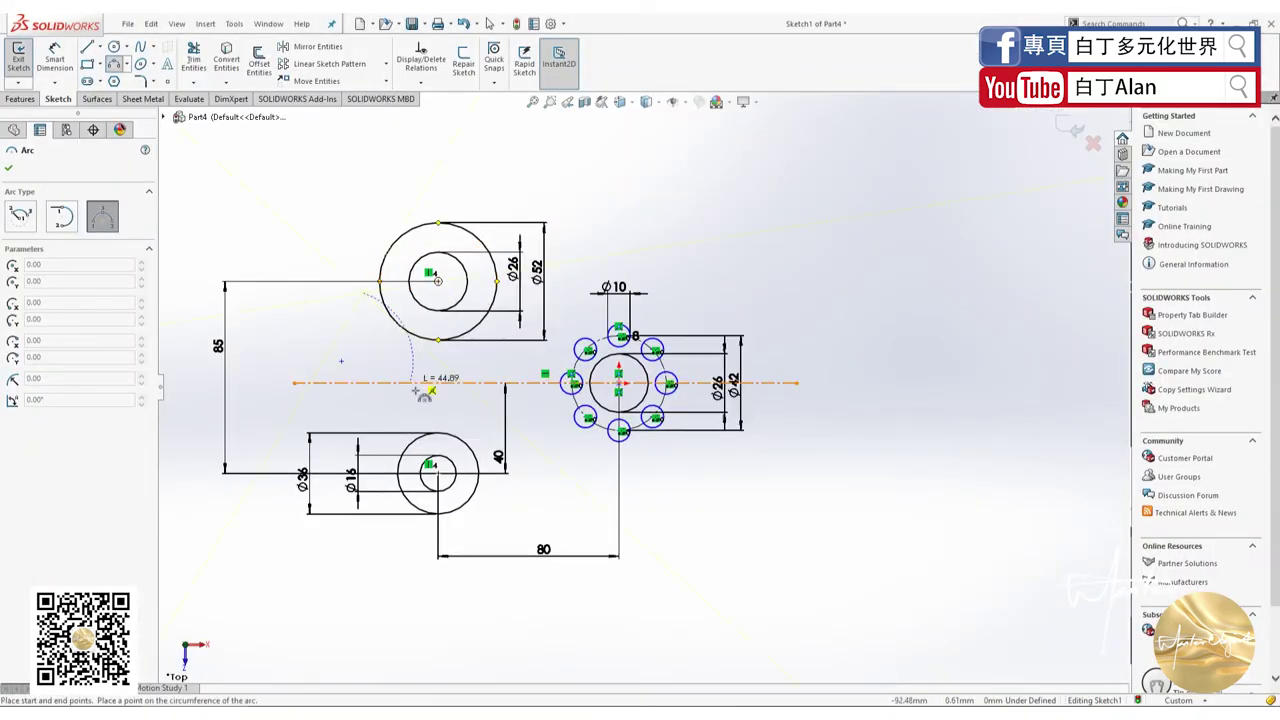
click(381, 466)
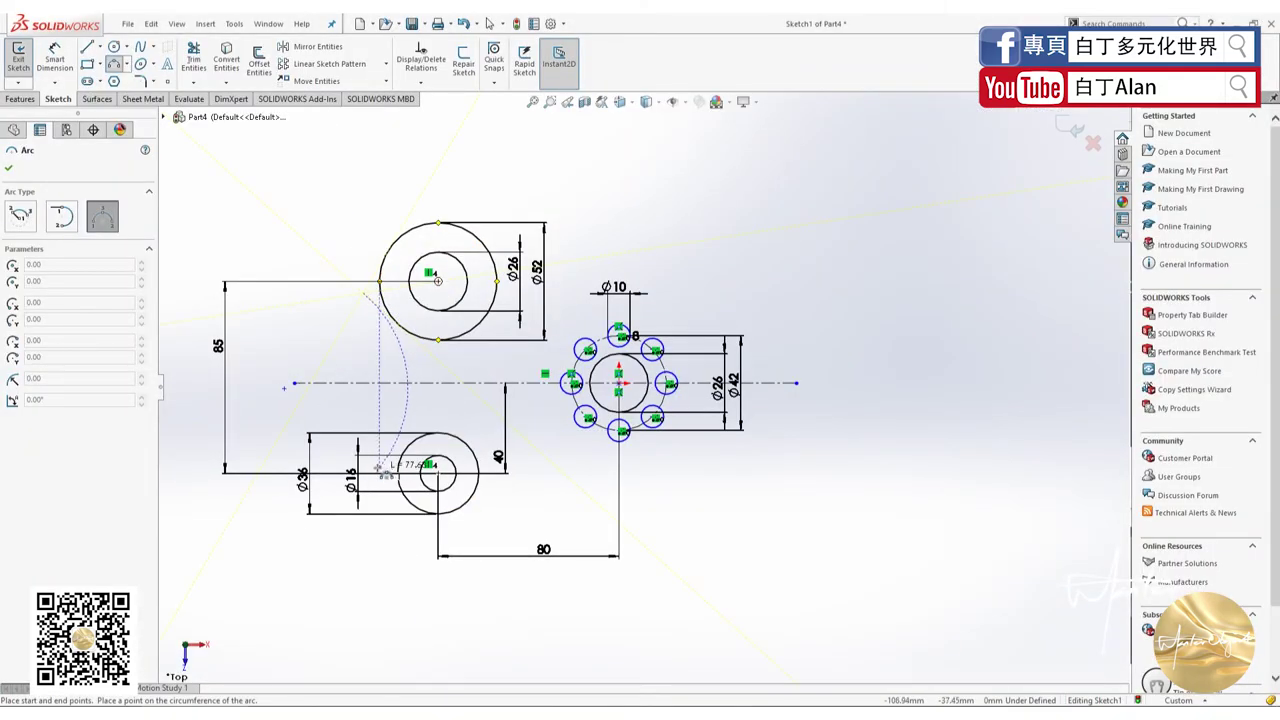
click(400, 381)
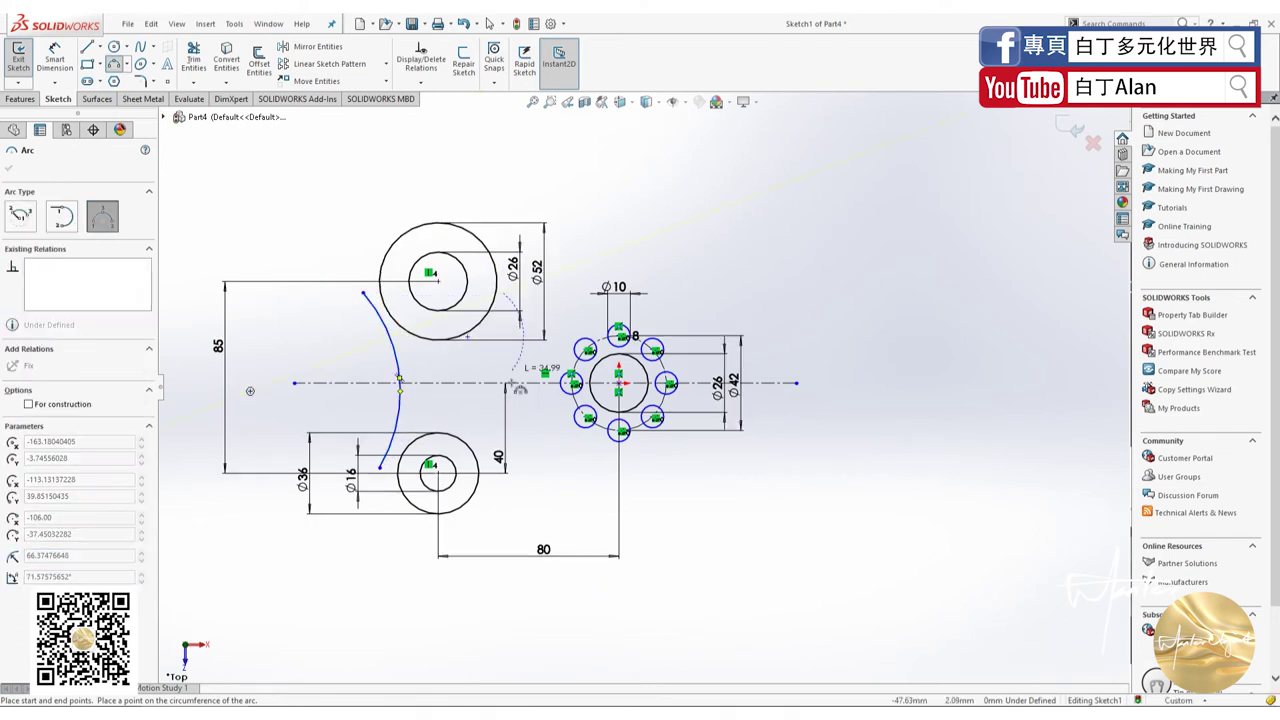
Draw a second arc on the right between the circles, then select the left arc's end and the Ø52 circle.
click(507, 292)
click(481, 497)
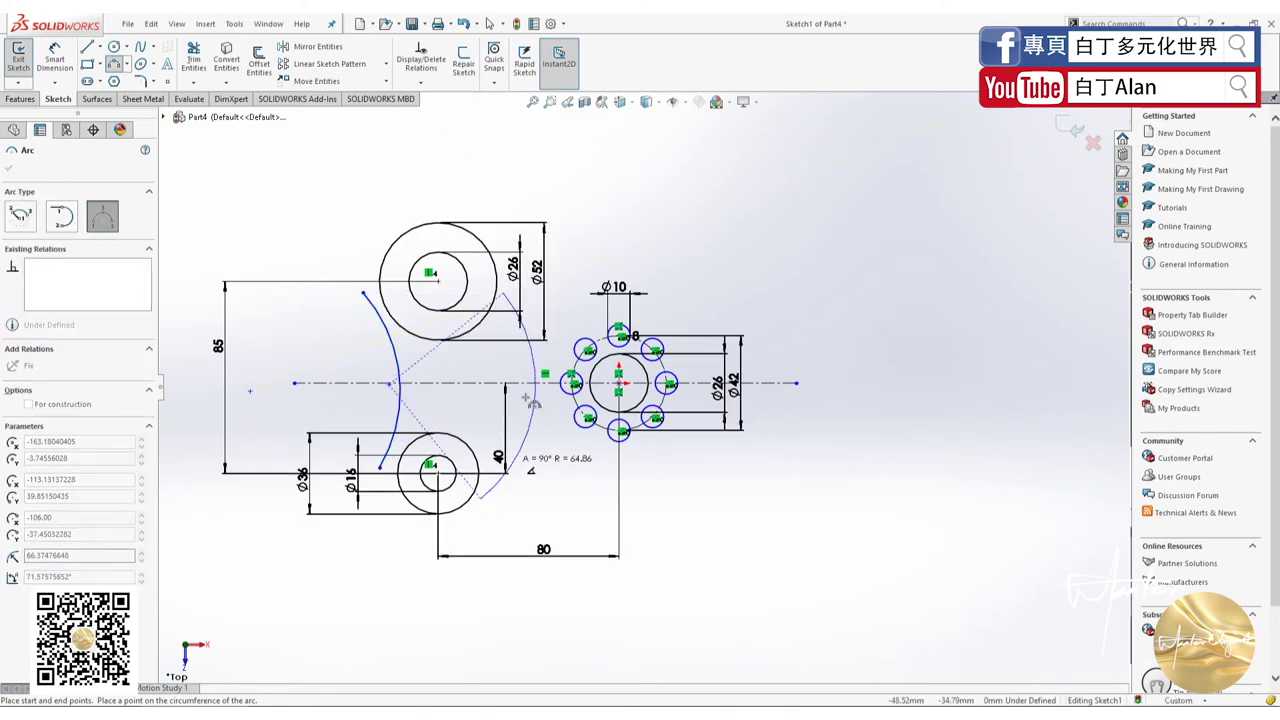
click(528, 399)
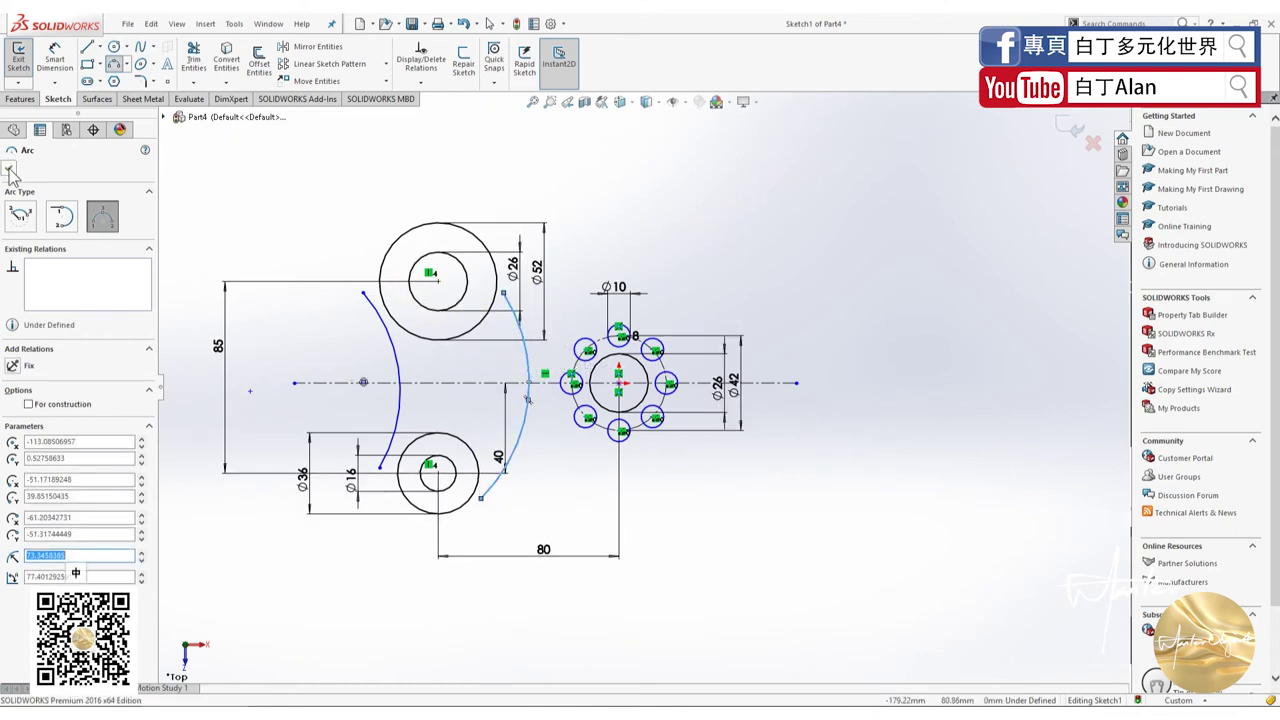
key(Escape)
click(364, 293)
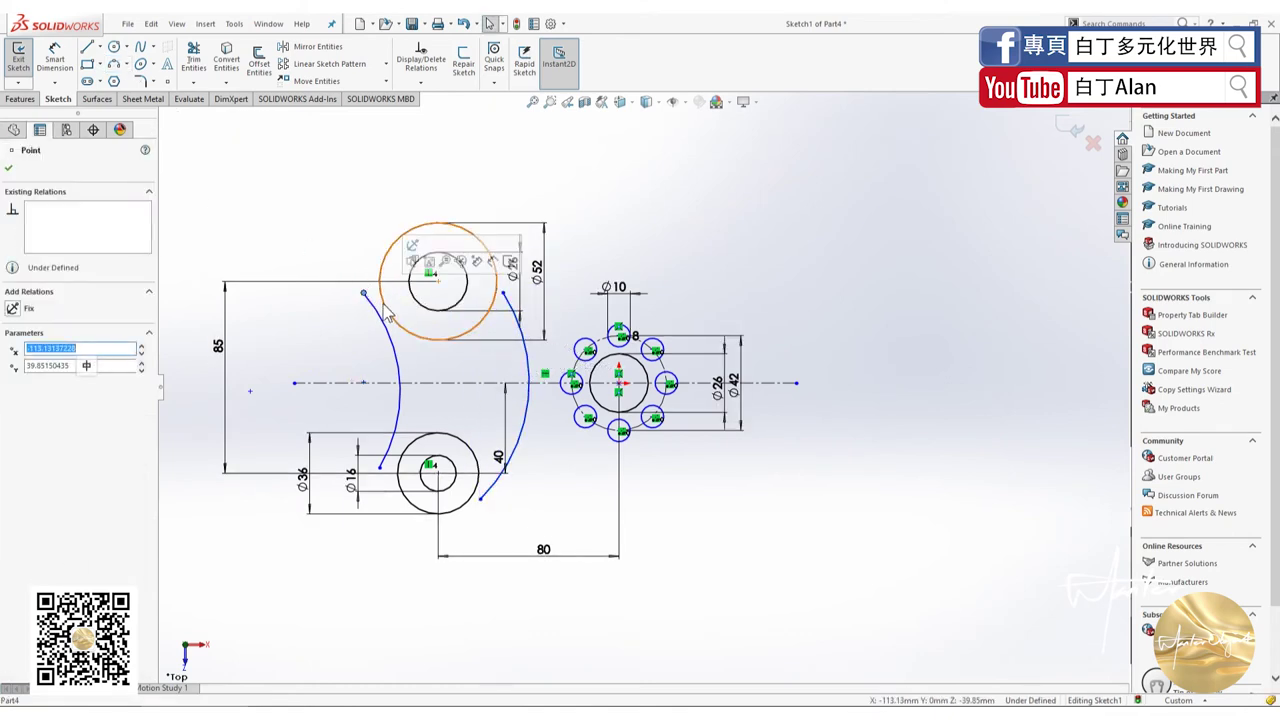
ctrl+click(390, 315)
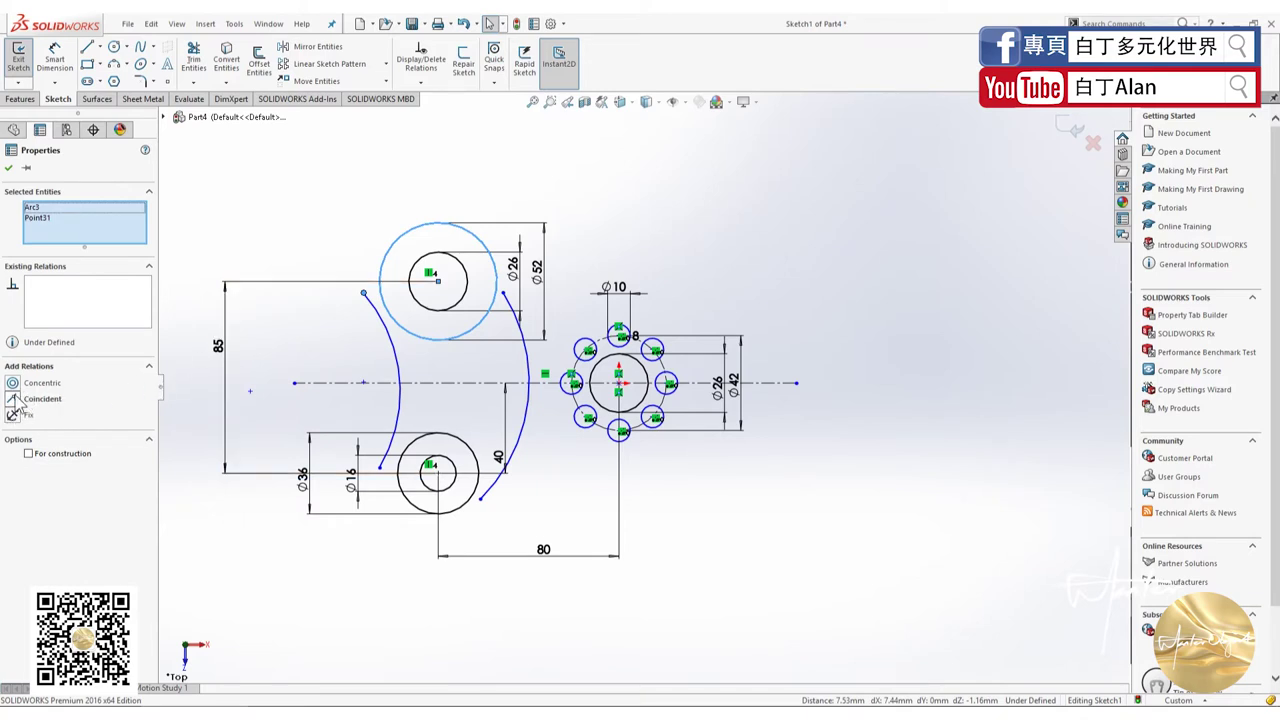
Attach the left arc's top endpoint to the upper Ø52 circle.
click(15, 400)
key(ctrl+z)
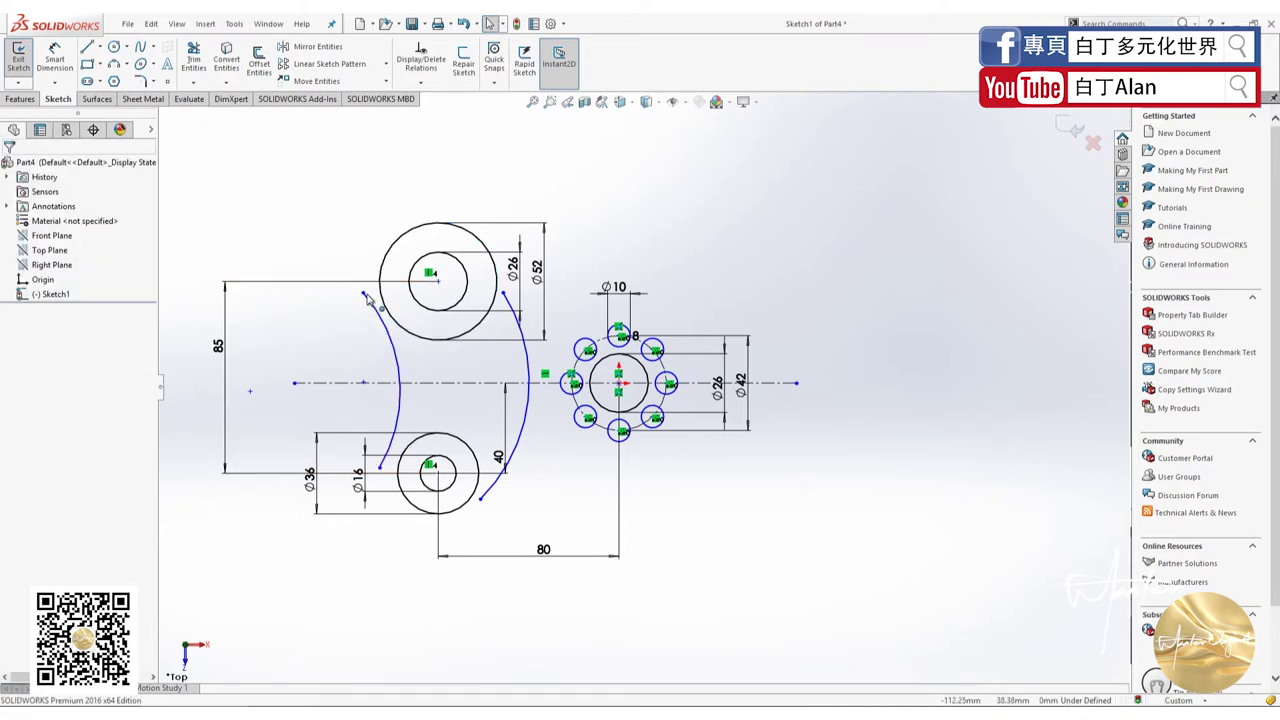
drag(363, 293, 388, 329)
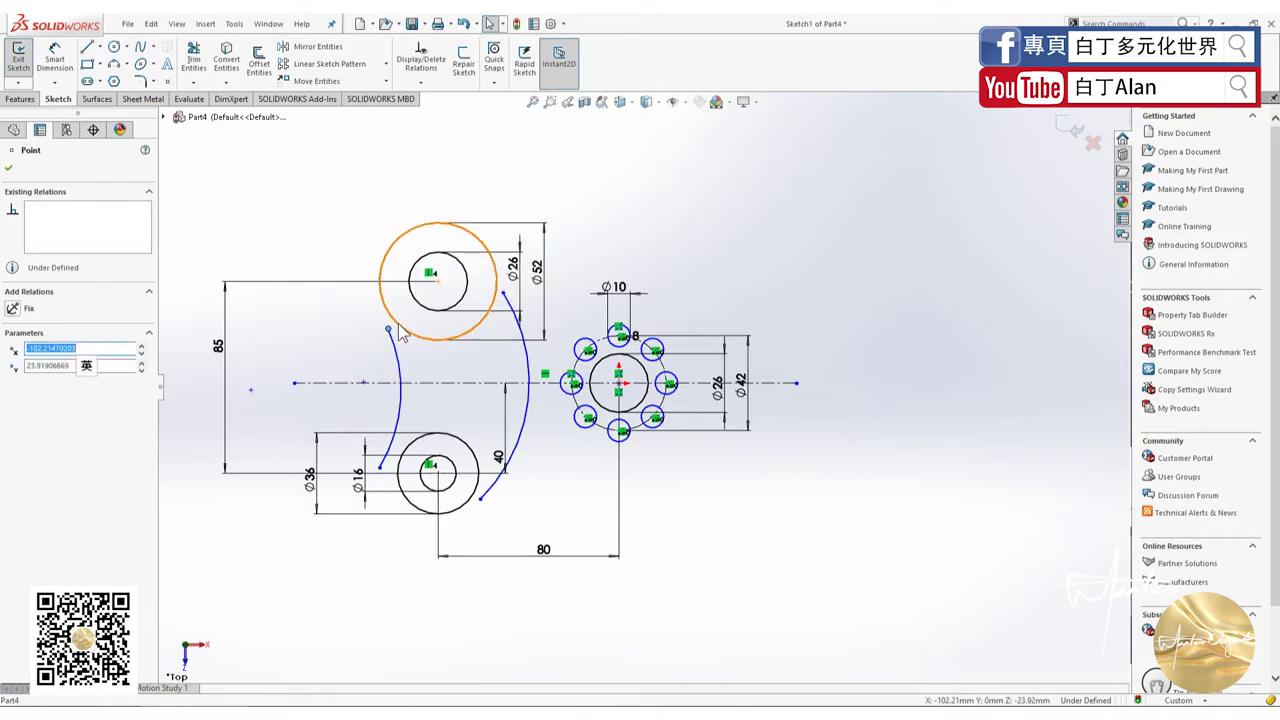
click(397, 321)
ctrl+click(388, 329)
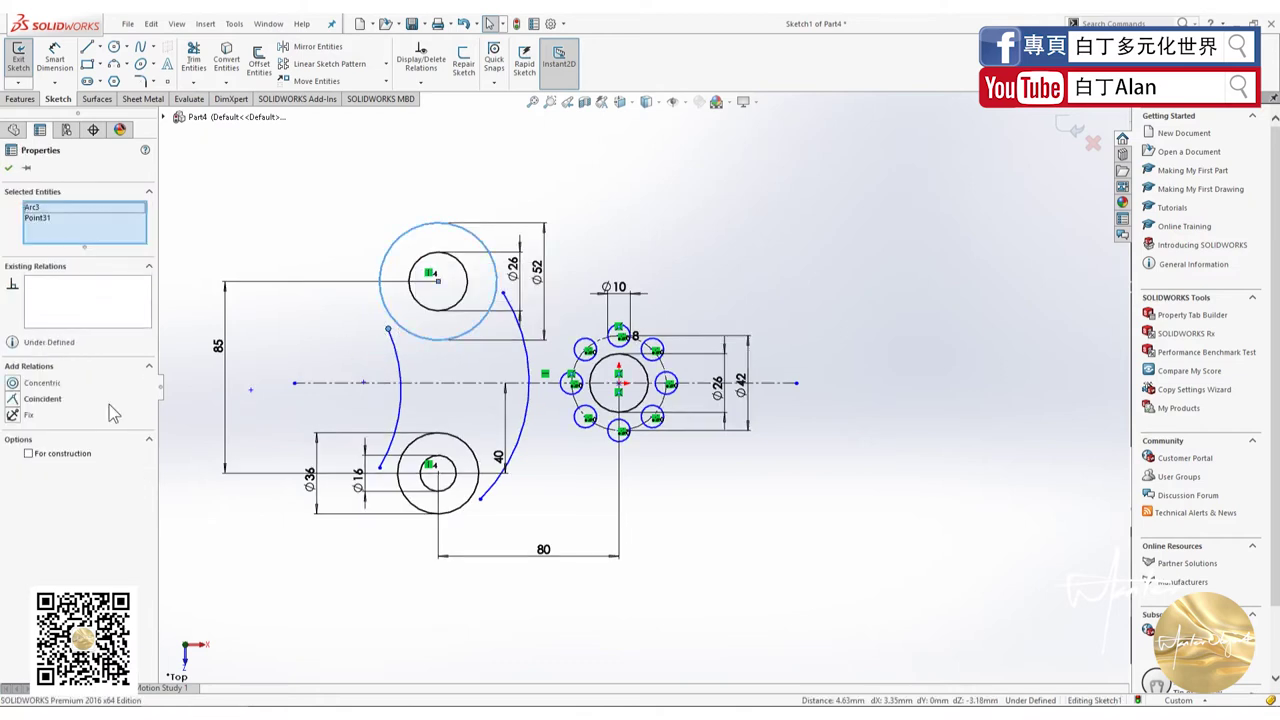
click(13, 384)
click(230, 378)
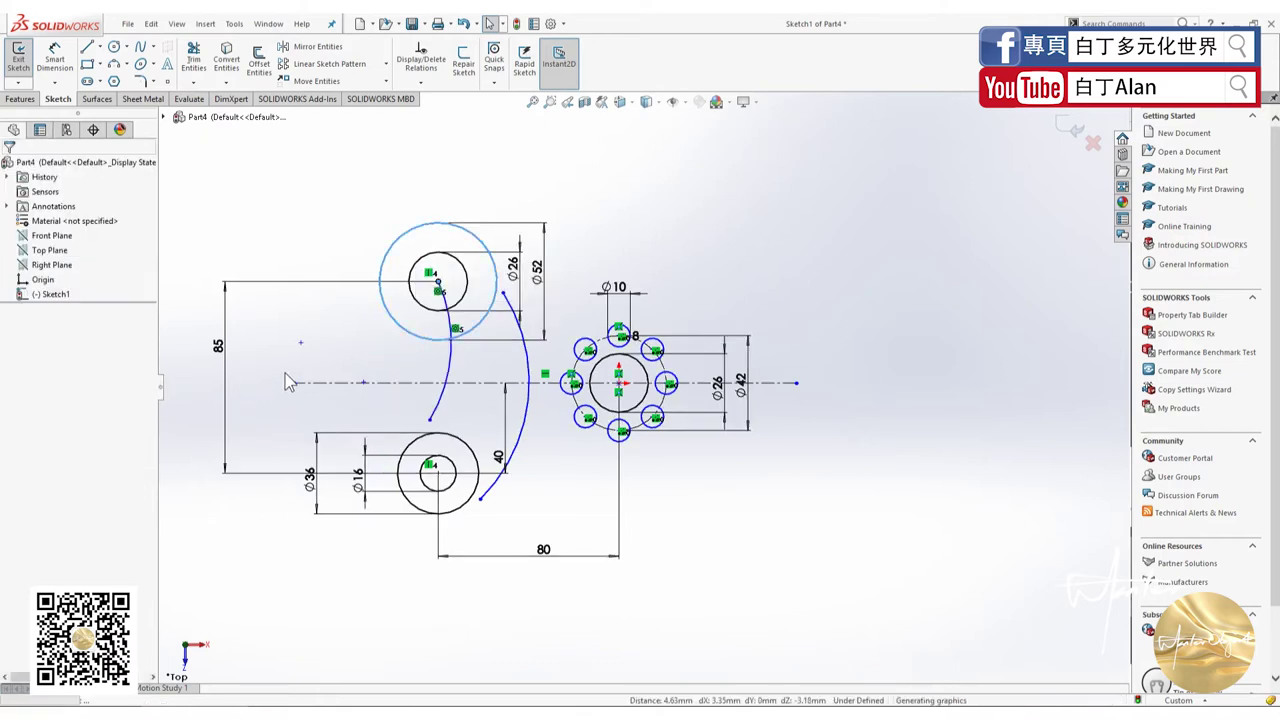
Make the left arc tangent to the upper Ø52 and lower Ø36 circles.
click(398, 358)
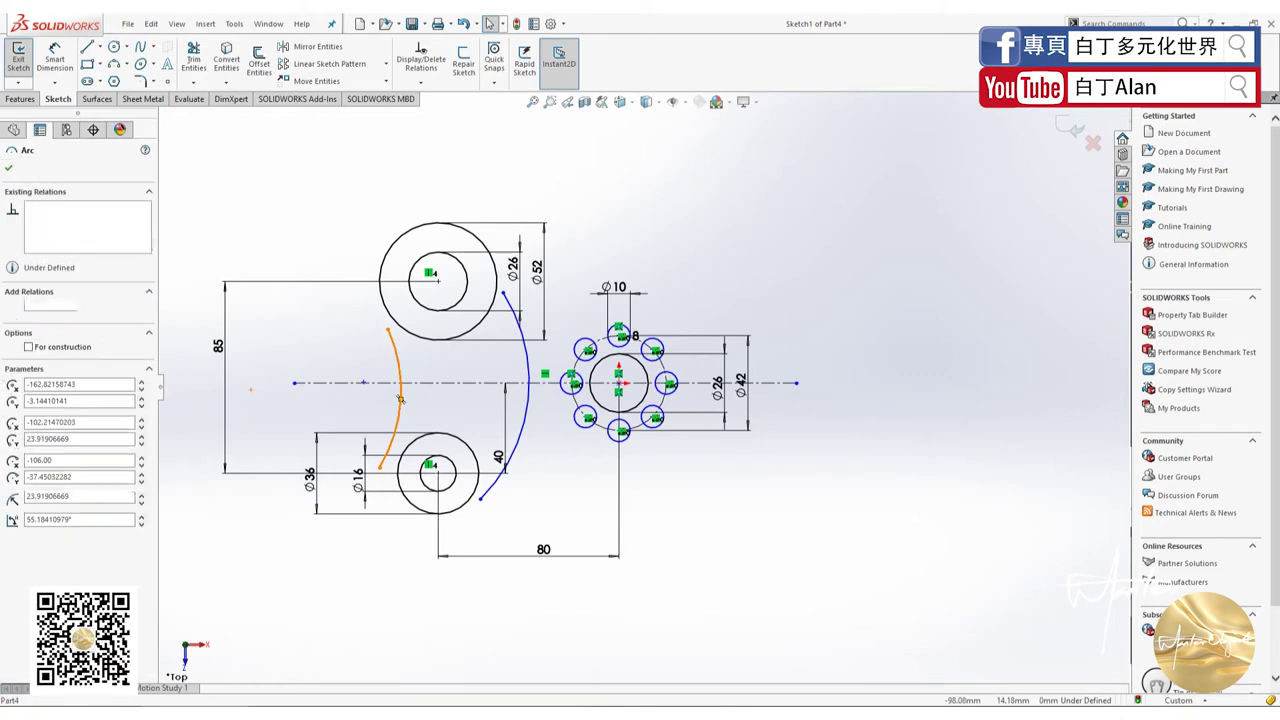
ctrl+click(408, 332)
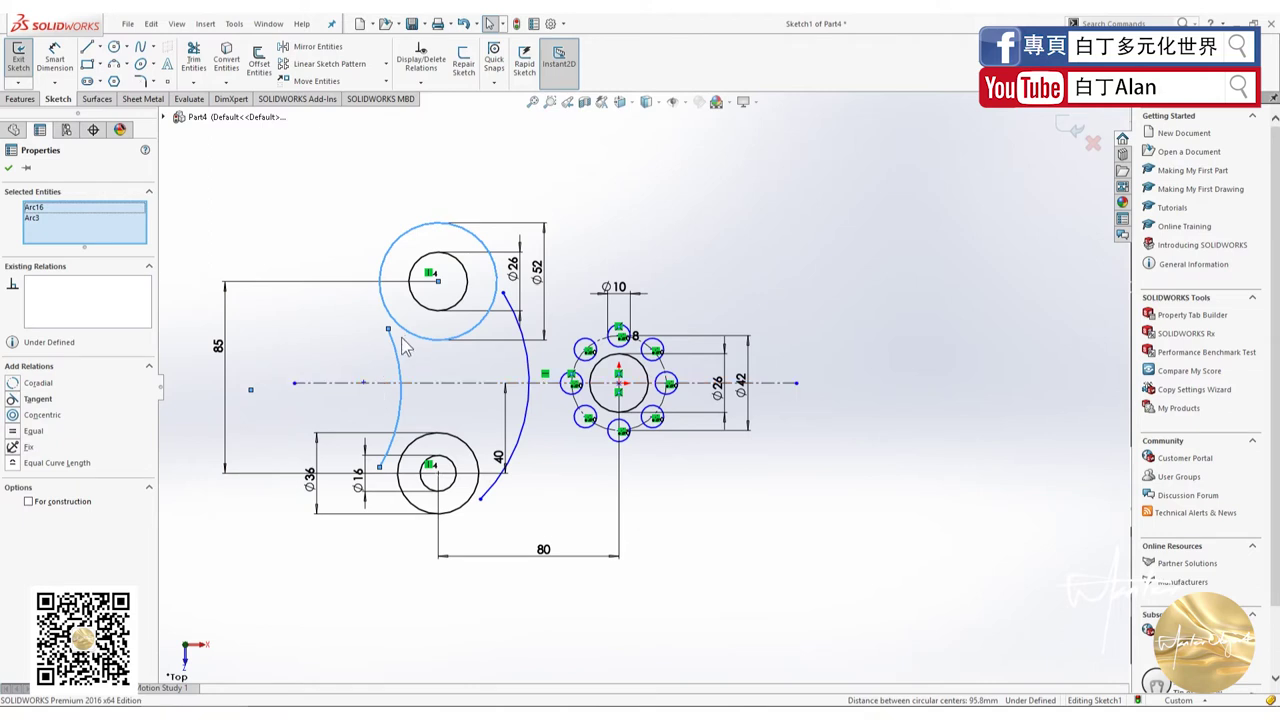
click(20, 399)
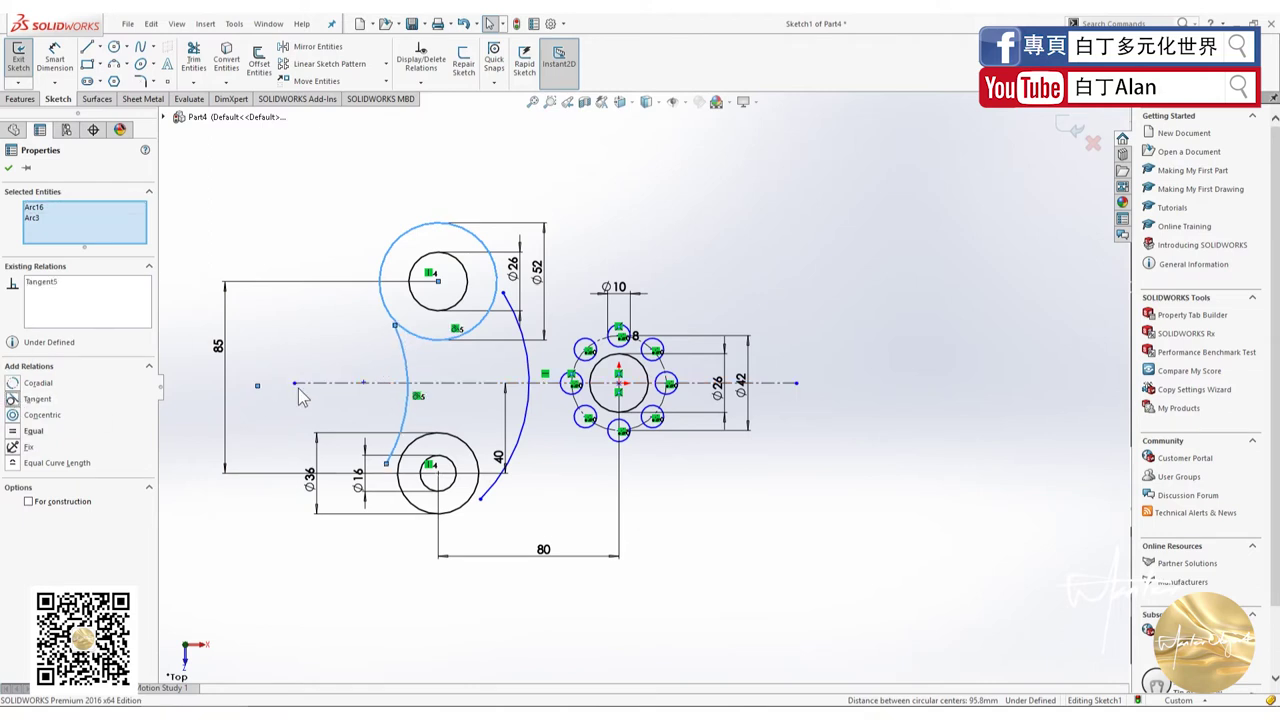
click(340, 372)
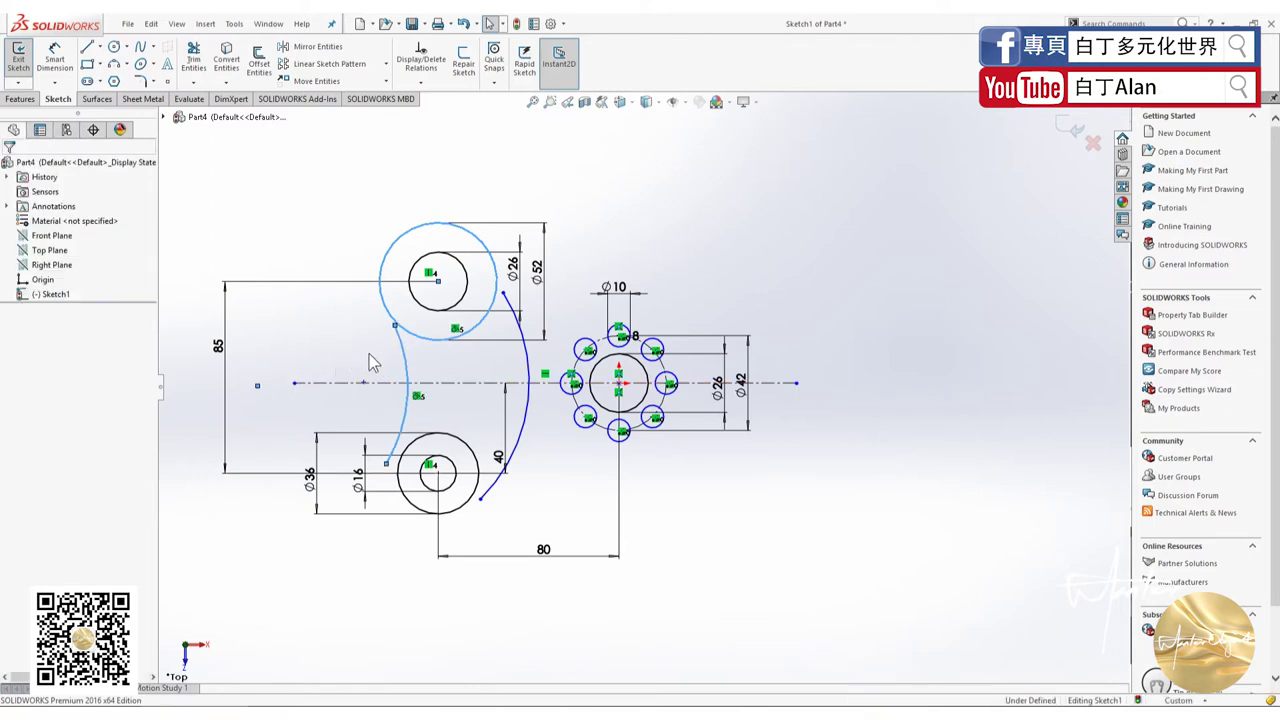
click(404, 464)
ctrl+click(400, 468)
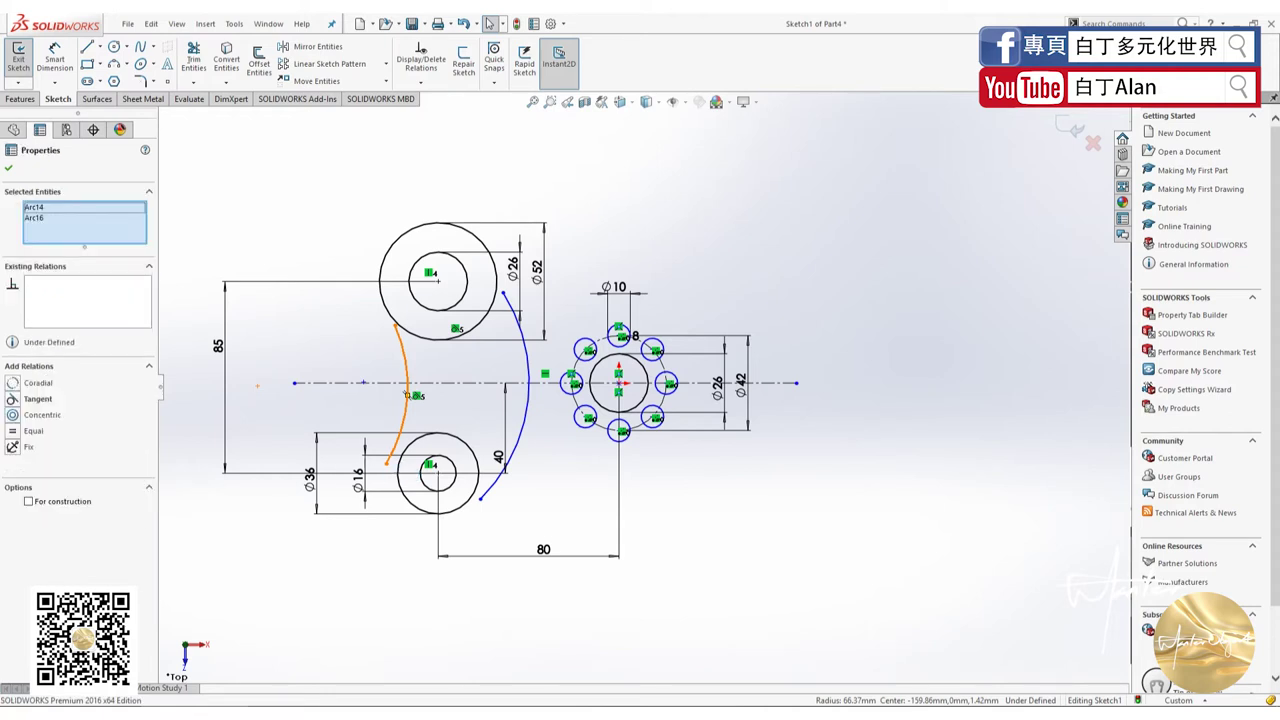
click(20, 399)
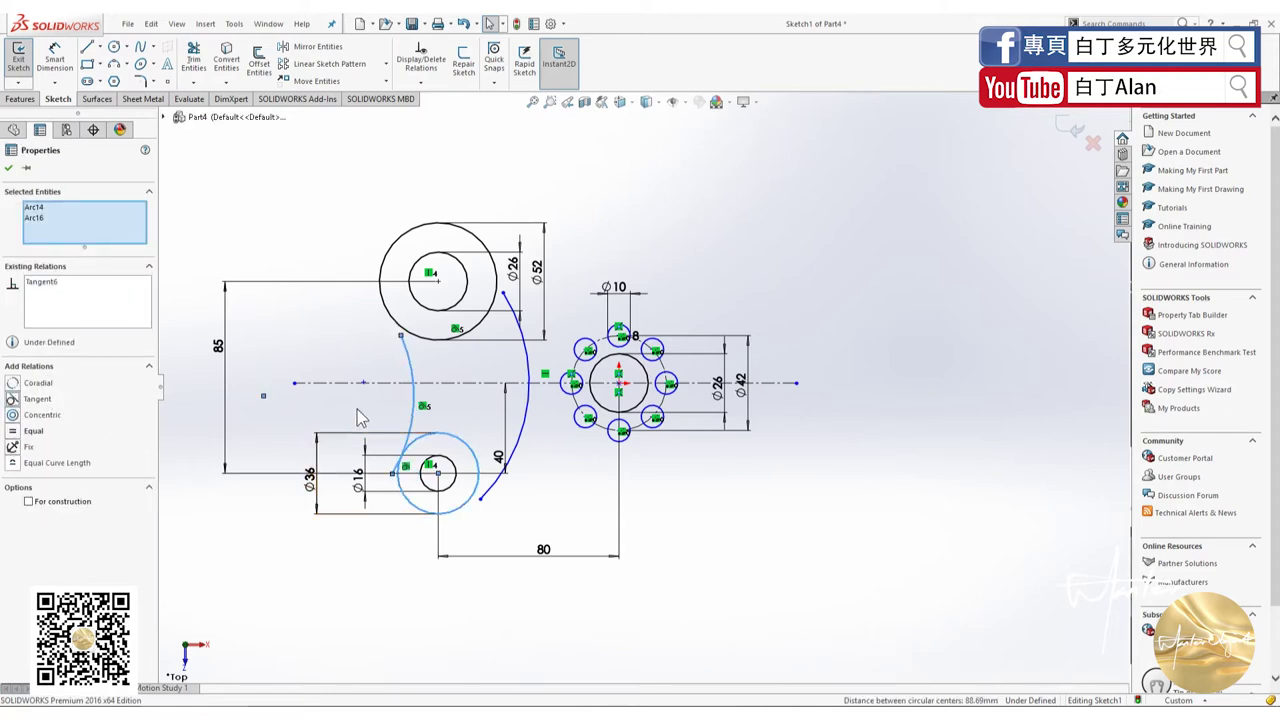
click(360, 405)
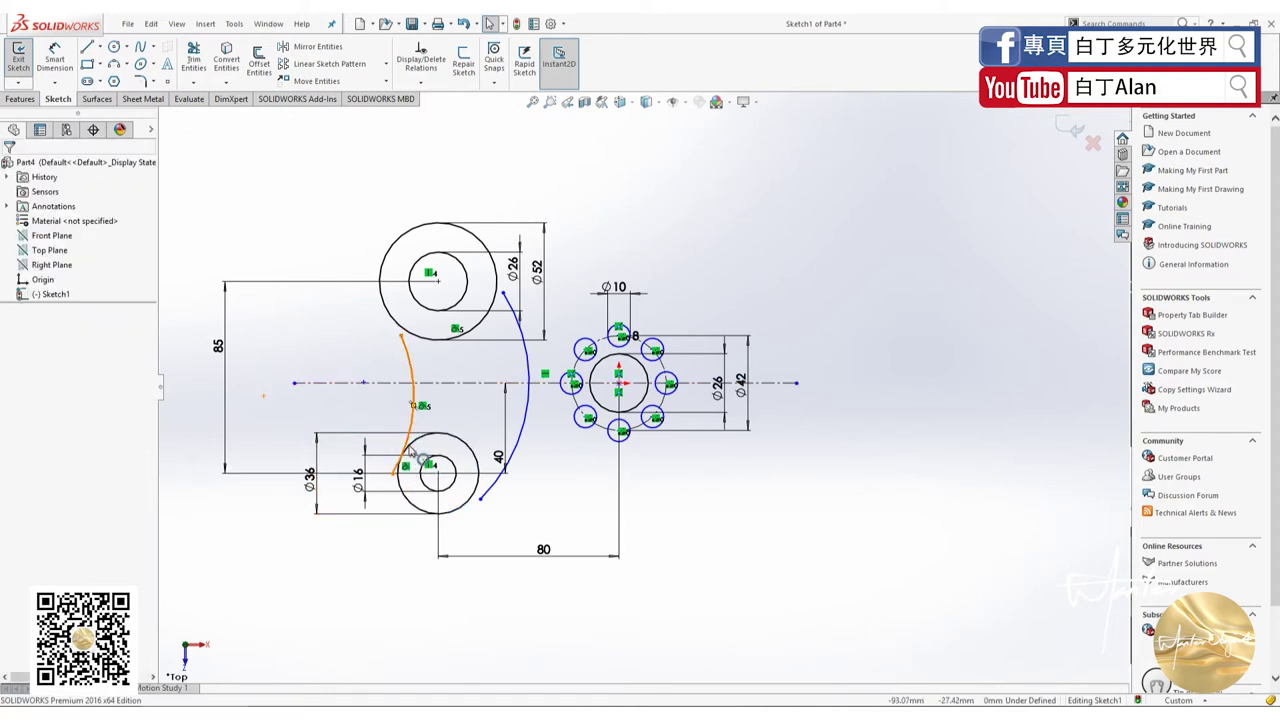
Drag the left arc's top end onto the upper circle and fit the sketch to the view.
drag(401, 336, 380, 311)
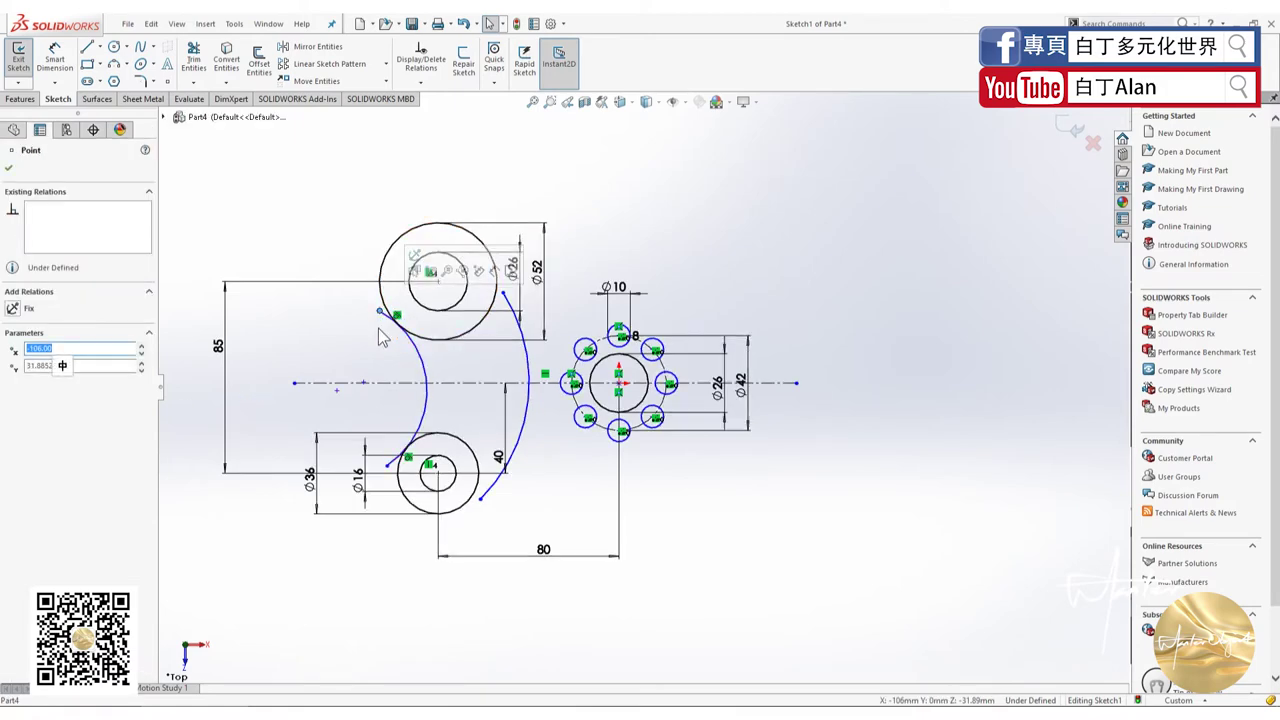
click(380, 338)
key(f)
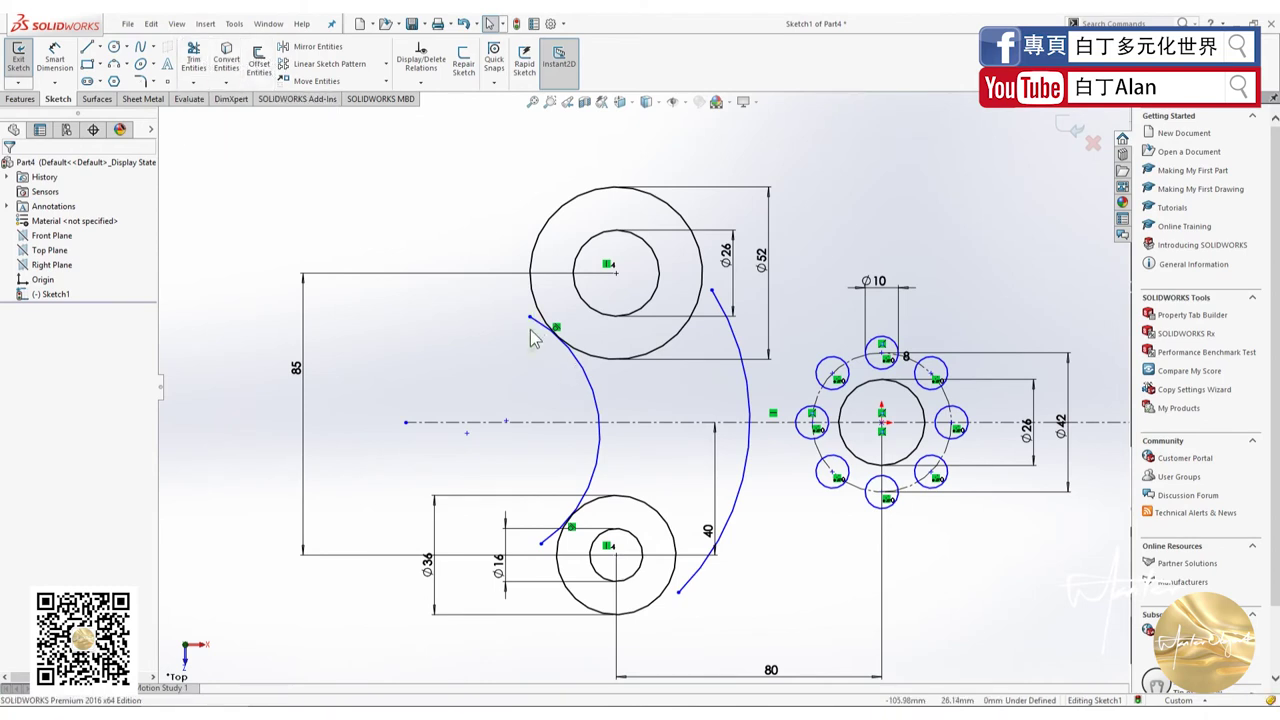
click(193, 58)
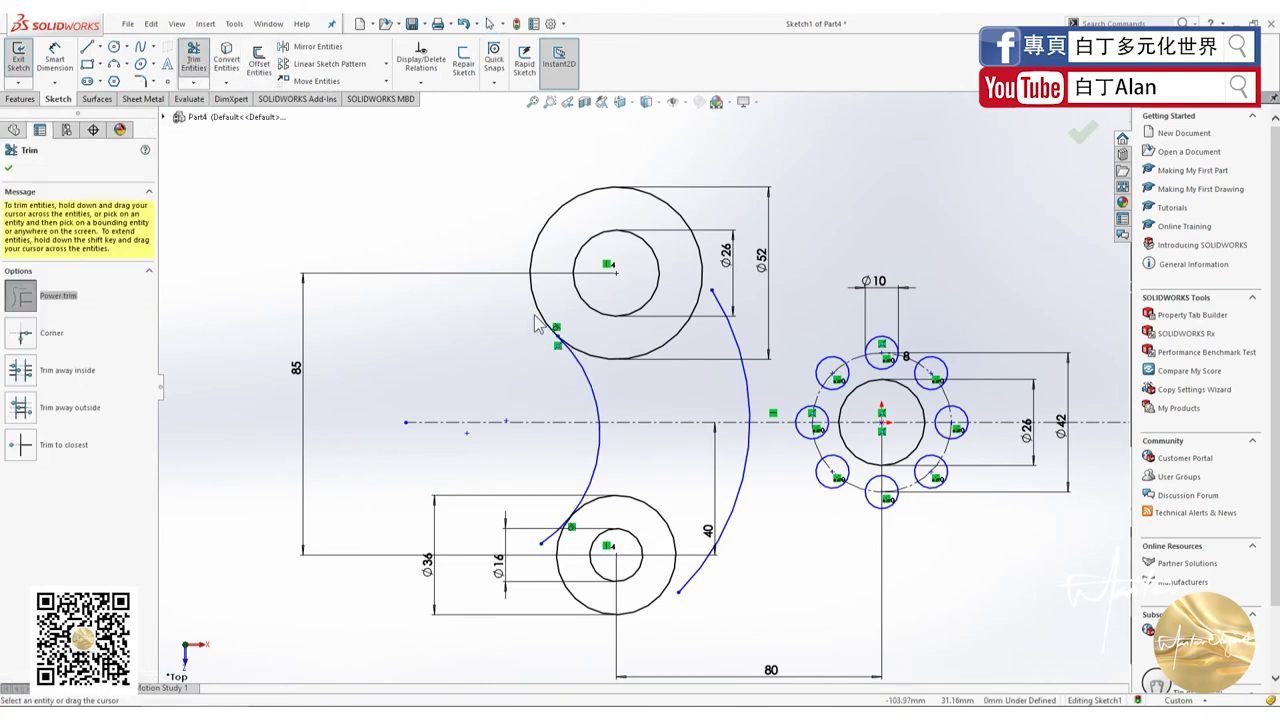
Power-trim the left arc's overhanging ends at the upper and lower circles.
drag(533, 314, 550, 543)
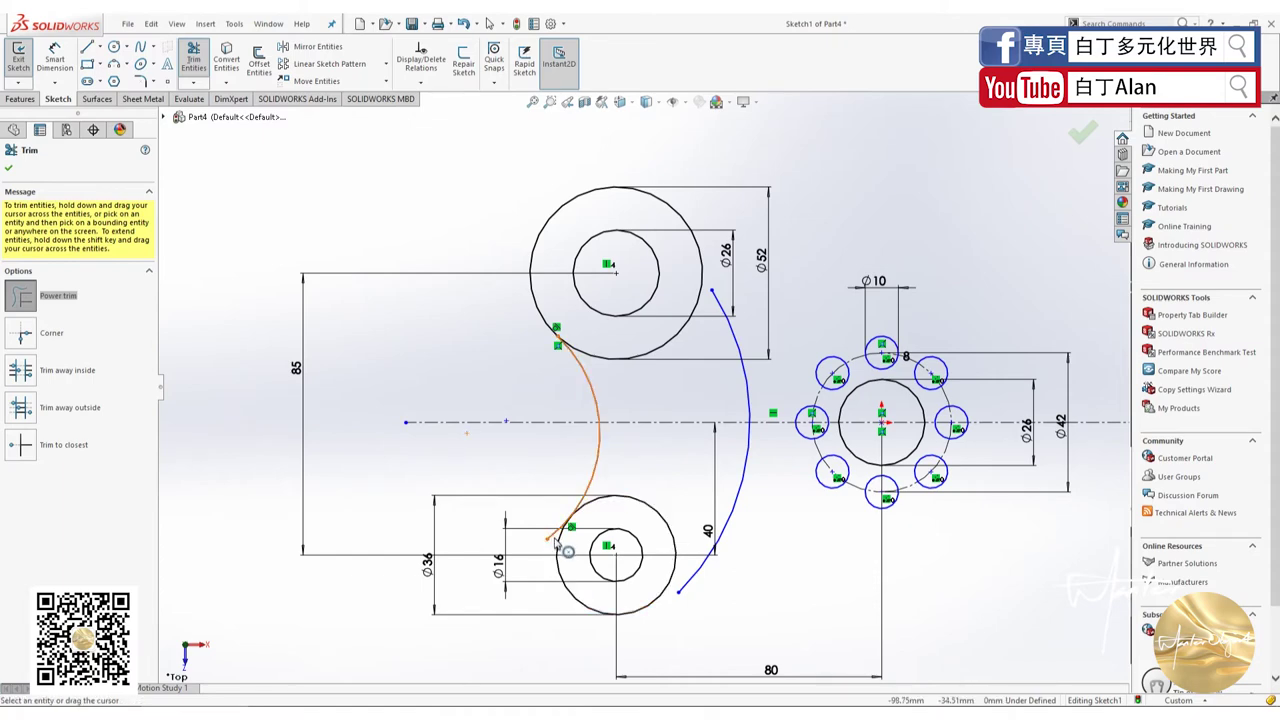
scroll(557, 541, down, 3)
scroll(552, 500, down, 3)
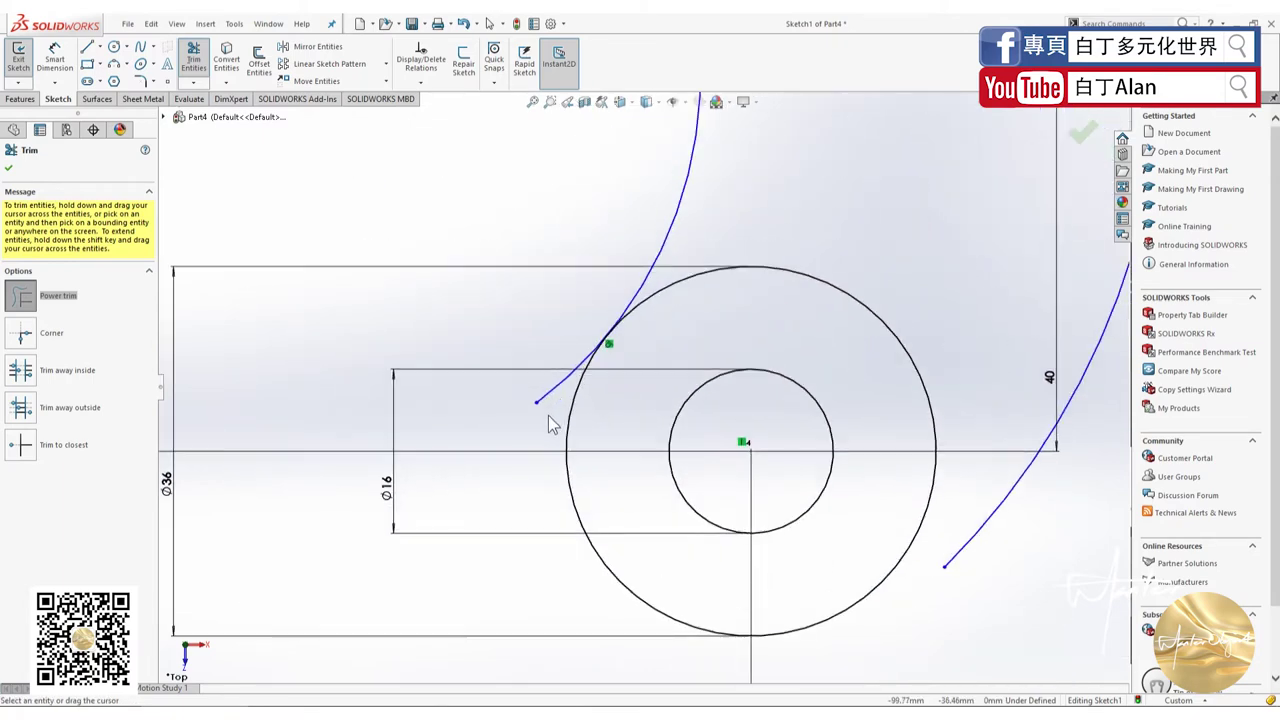
drag(548, 401, 549, 388)
scroll(452, 465, down, 2)
scroll(458, 472, down, 2)
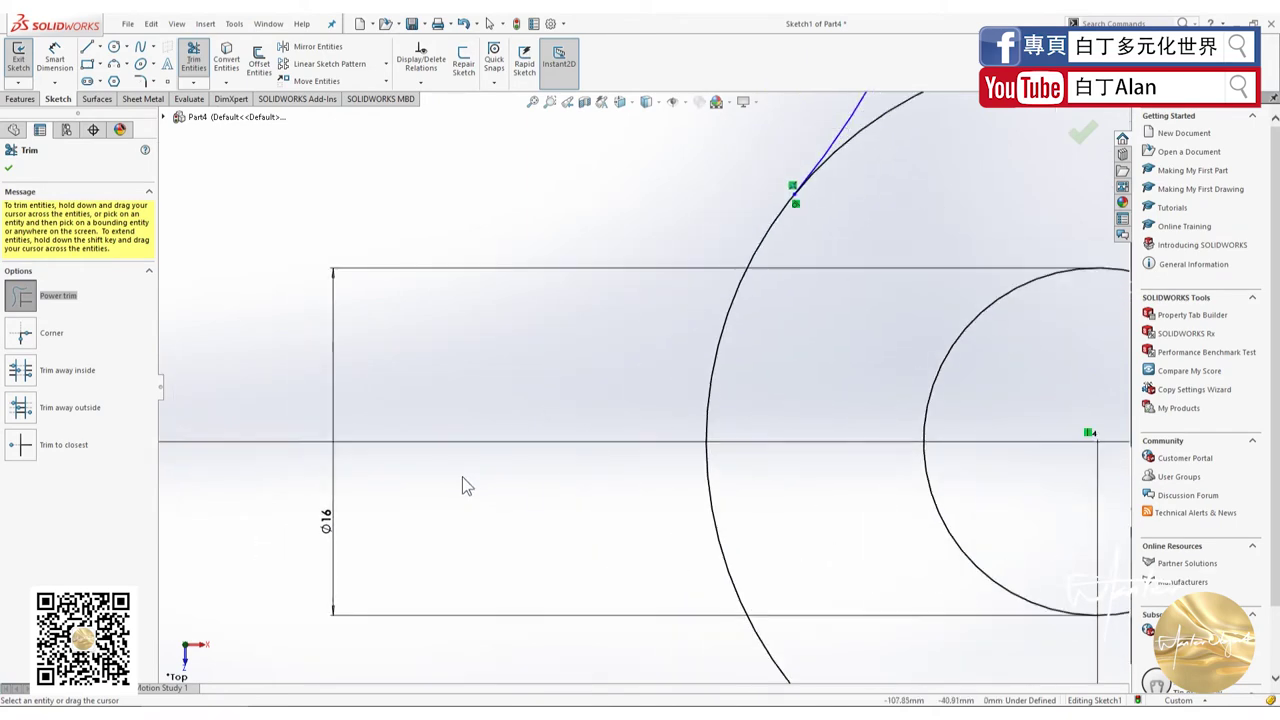
scroll(460, 500, up, 2)
scroll(460, 500, up, 2)
scroll(600, 450, up, 2)
scroll(505, 258, down, 1)
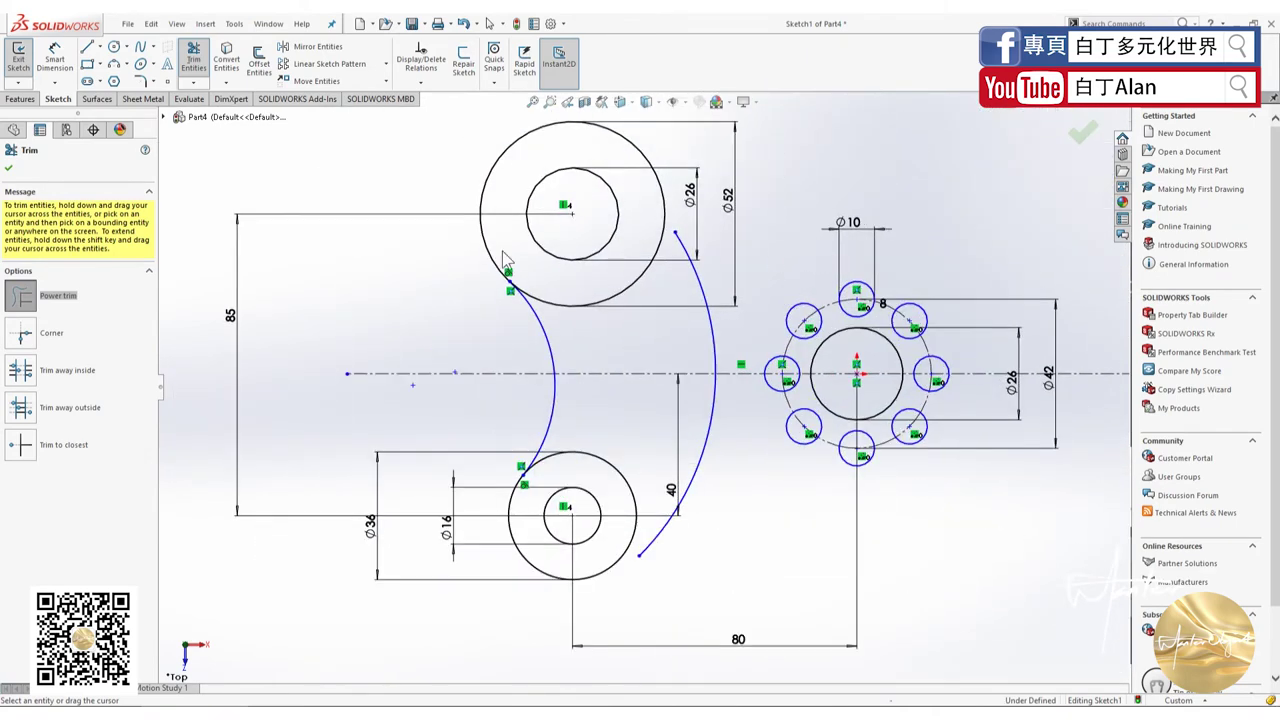
click(9, 168)
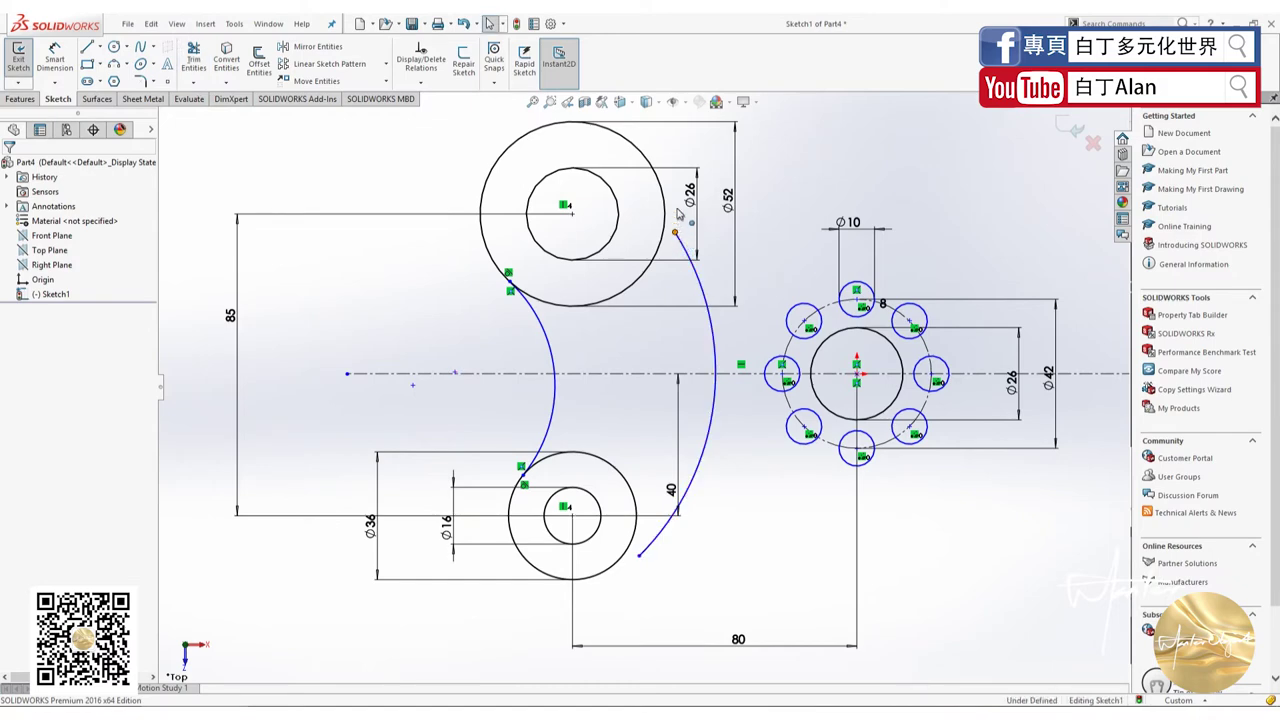
Extend the right arc upward and make it tangent to the upper Ø52 circle.
drag(675, 232, 670, 152)
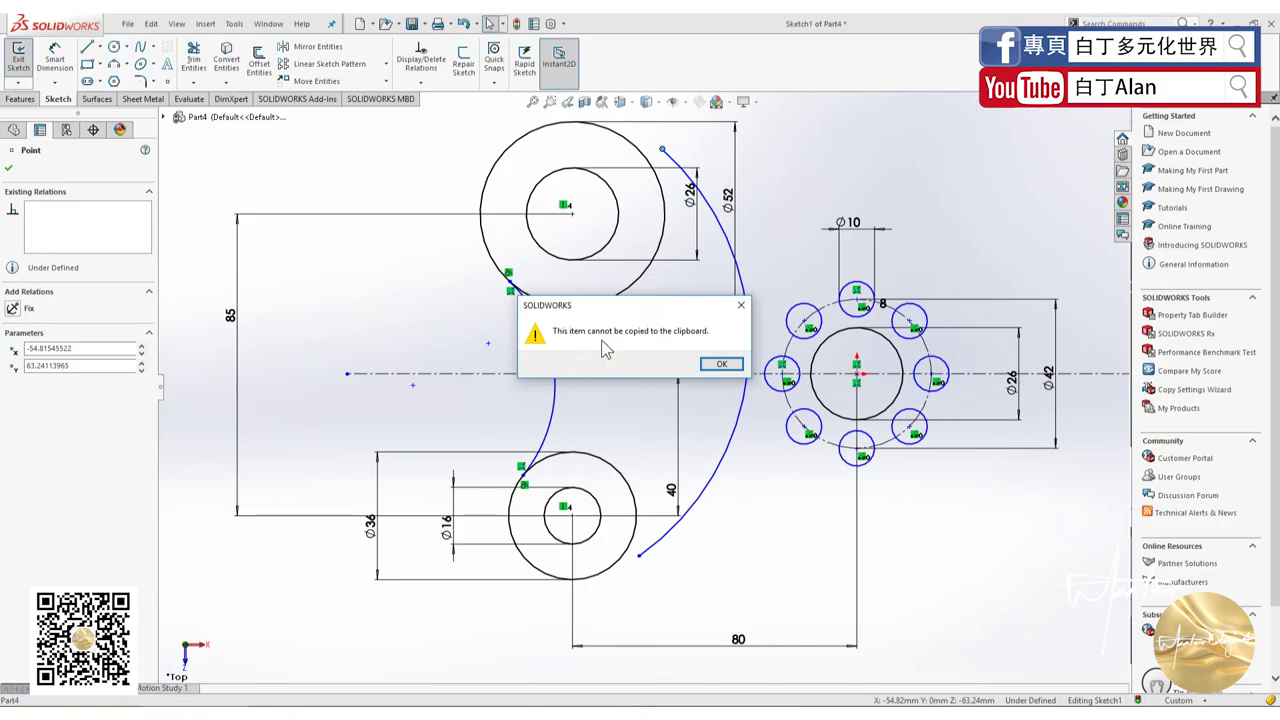
click(707, 368)
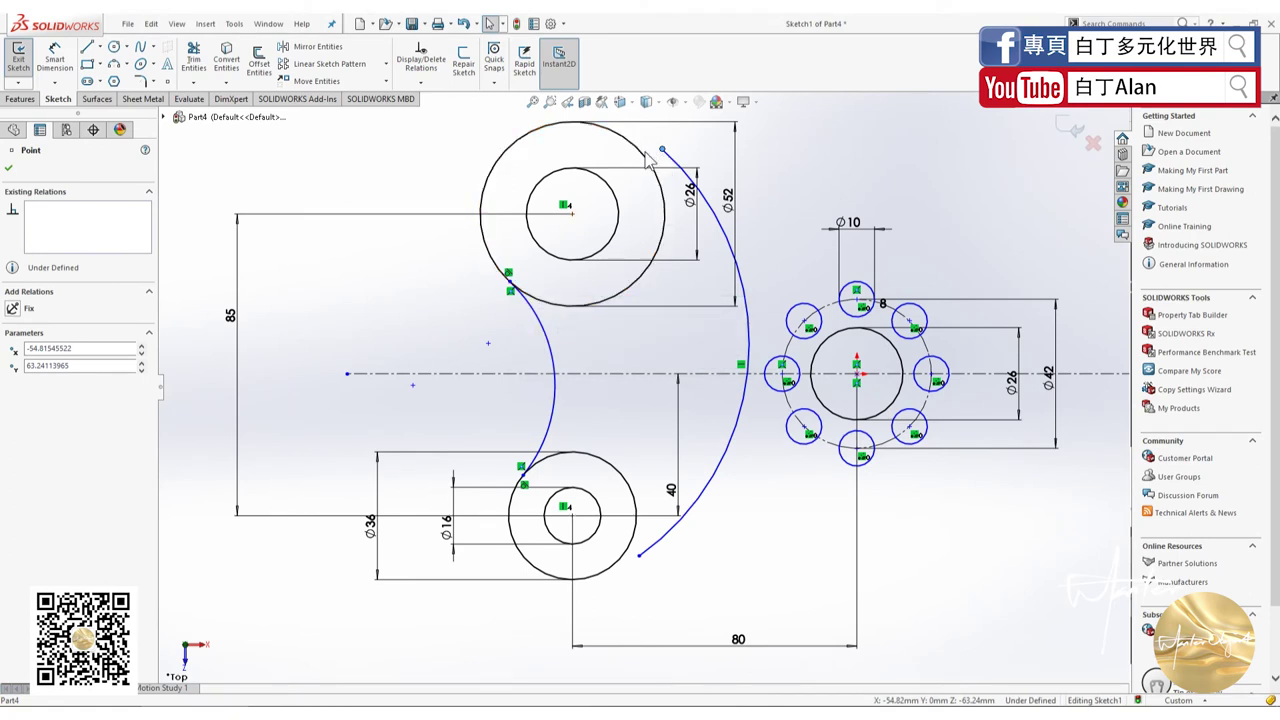
click(675, 162)
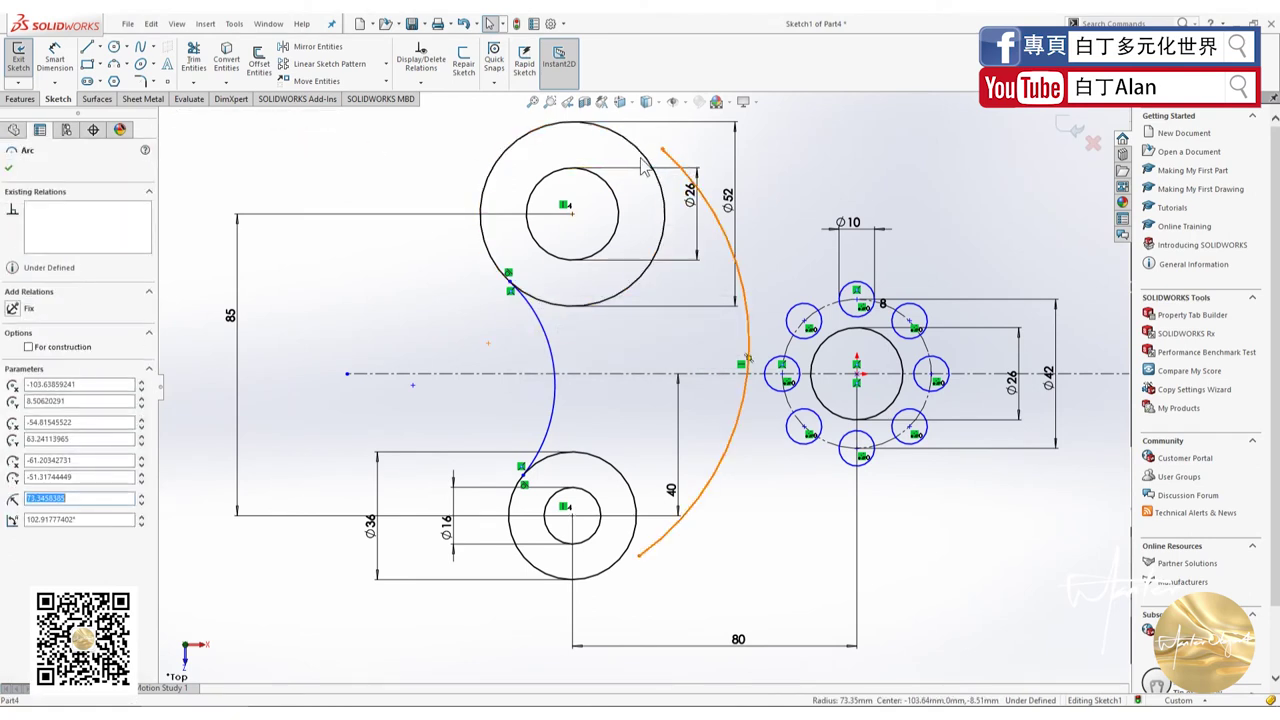
ctrl+click(652, 163)
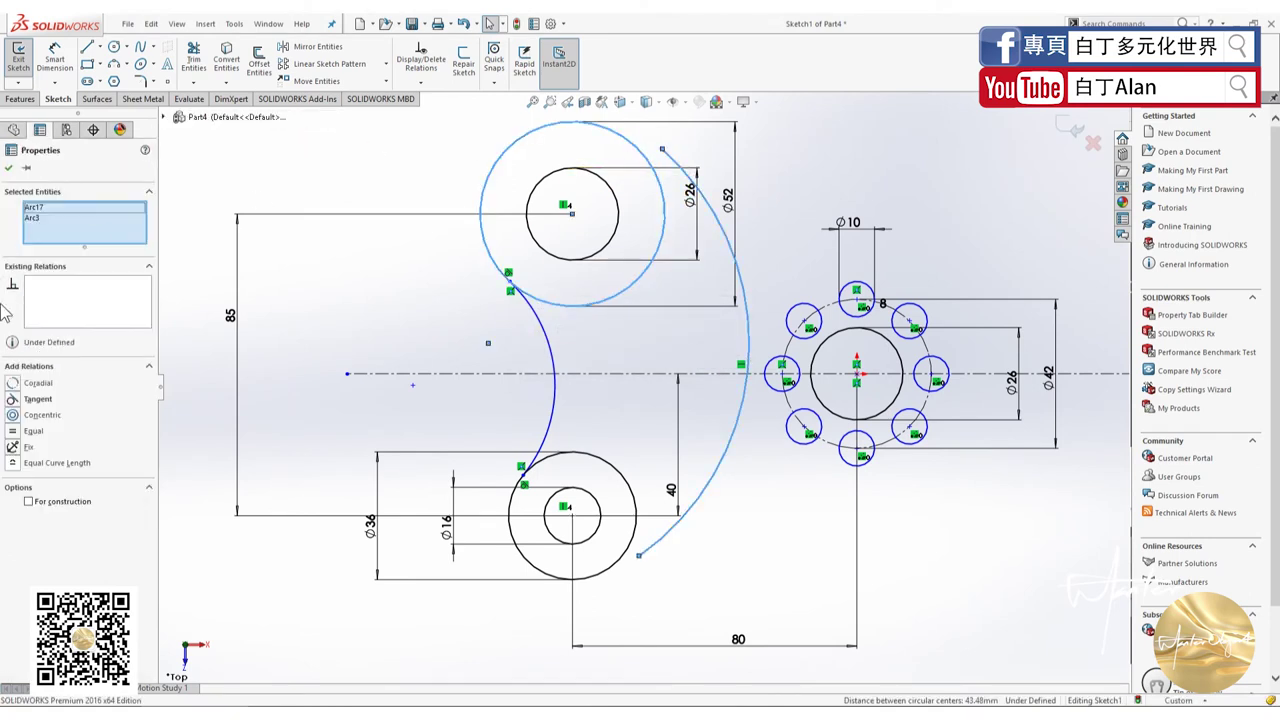
click(13, 399)
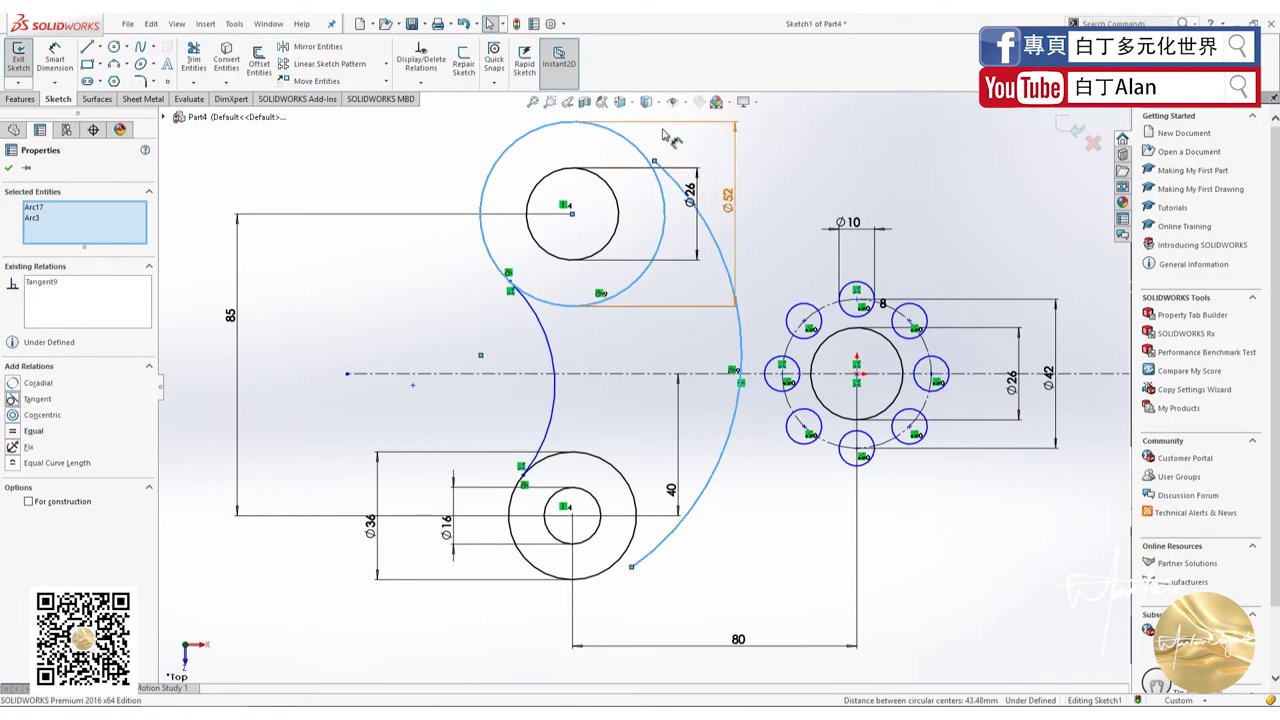
click(728, 197)
Settle the right arc's ends on the circles and make it tangent to the lower Ø36 circle.
drag(653, 162, 620, 135)
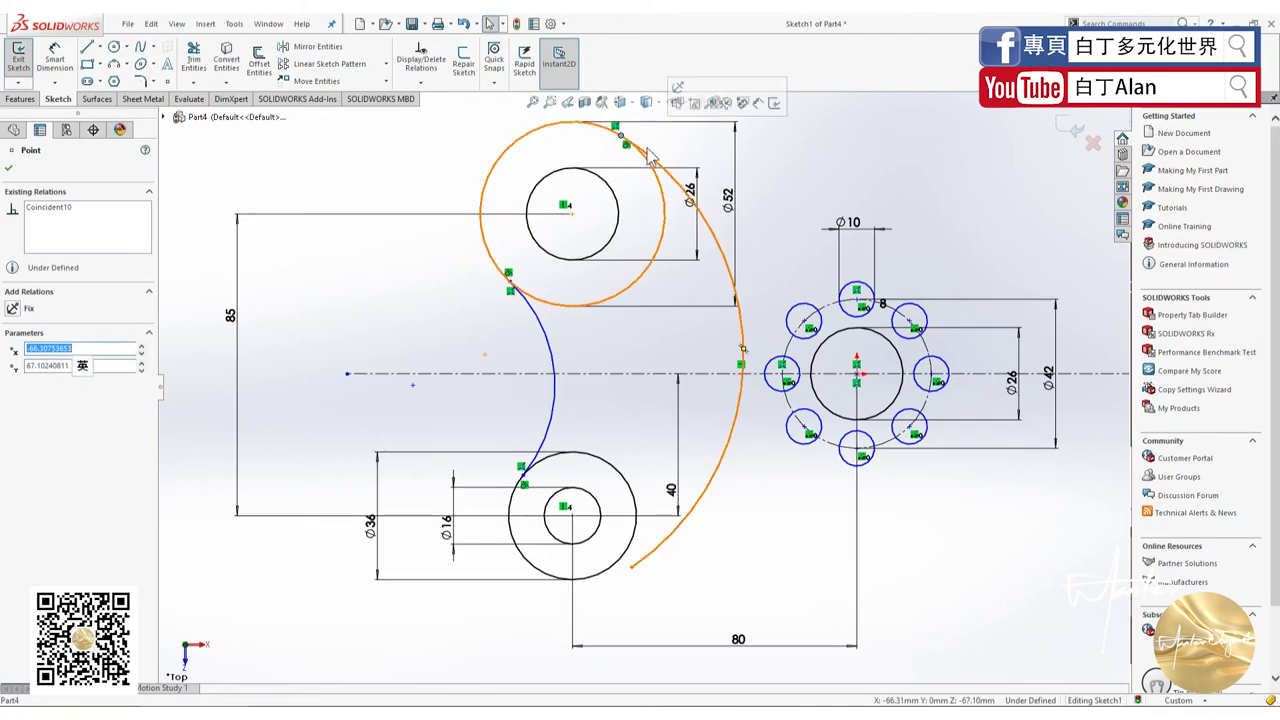
key(Escape)
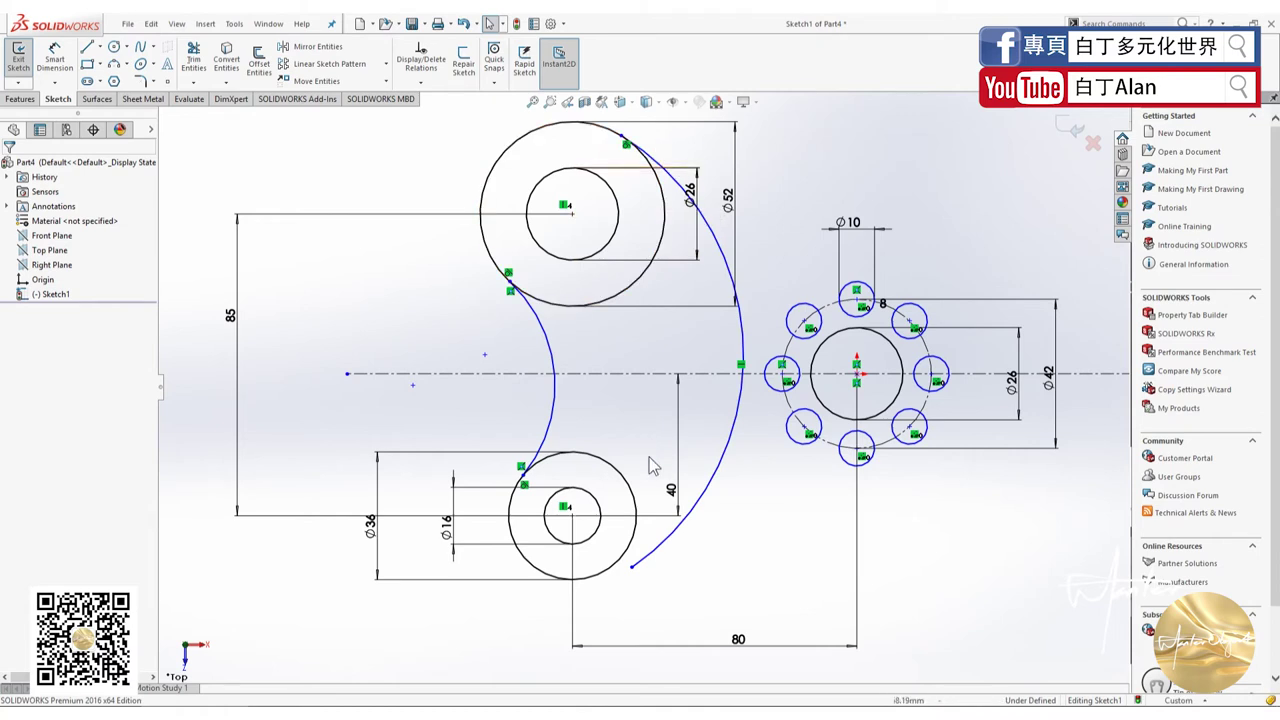
mouse_move(632, 567)
mouse_down()
mouse_move(616, 568)
mouse_move(628, 572)
mouse_up()
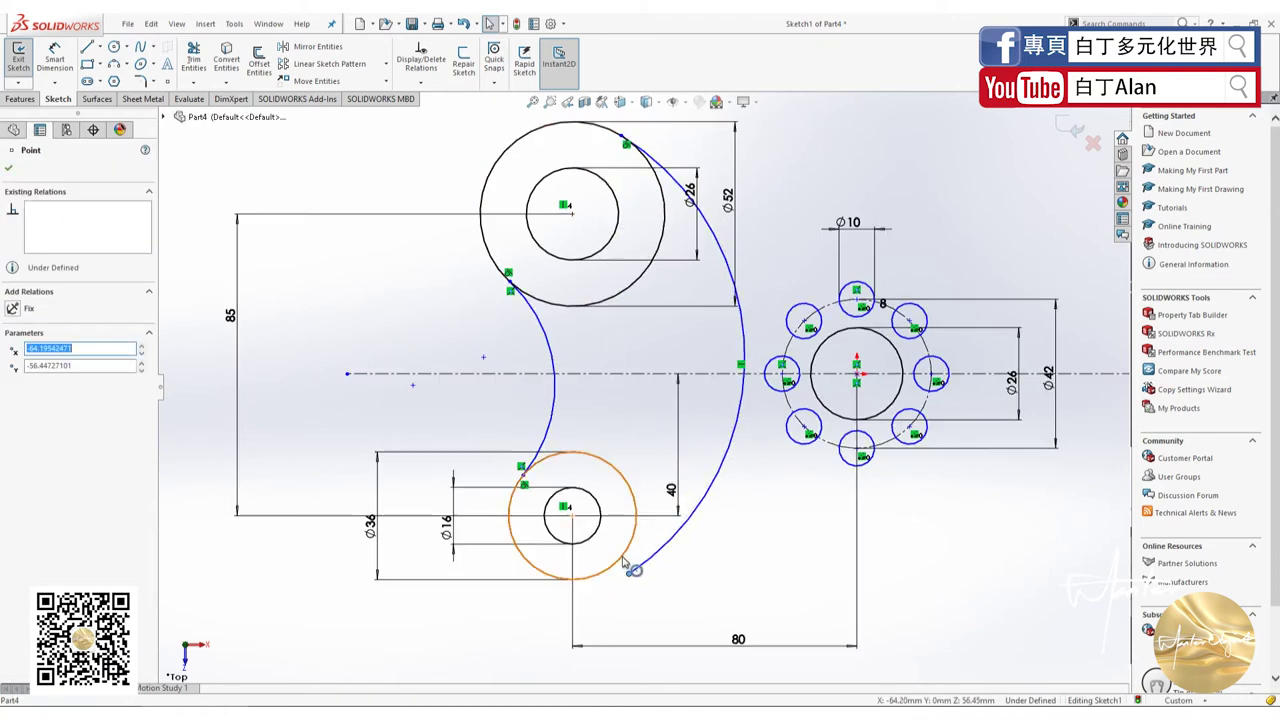
click(496, 530)
click(667, 585)
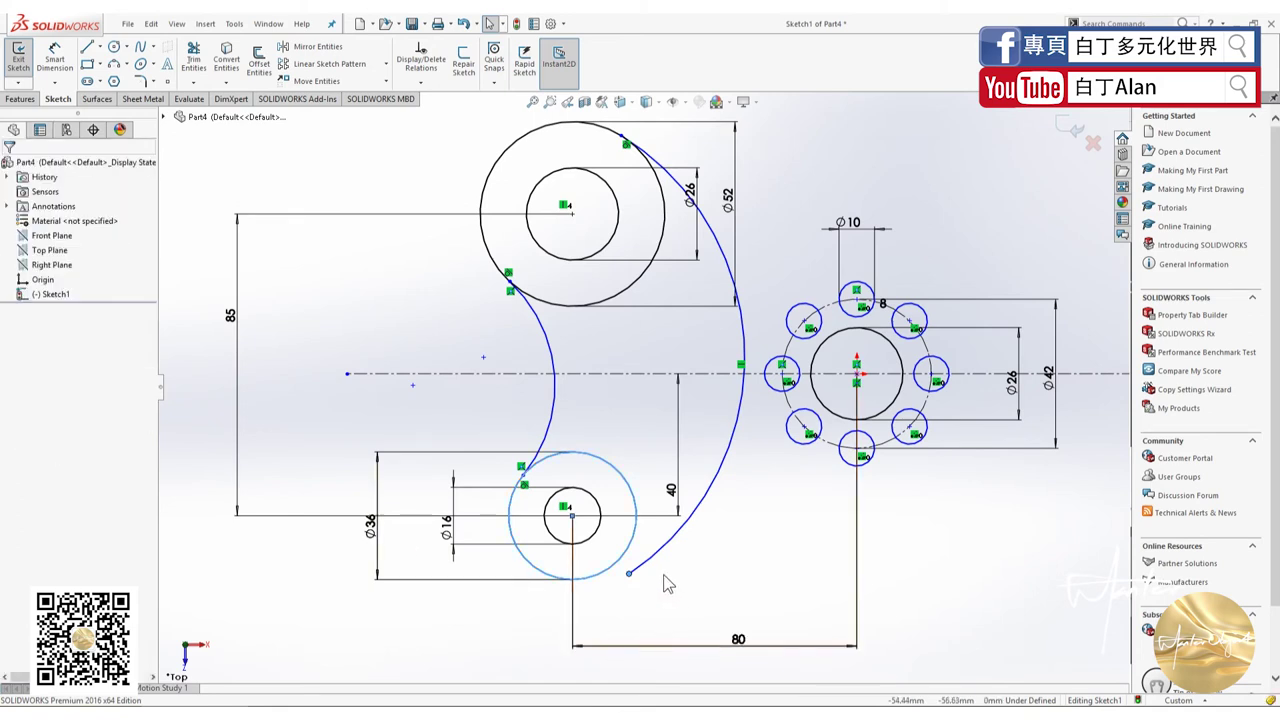
ctrl+click(648, 554)
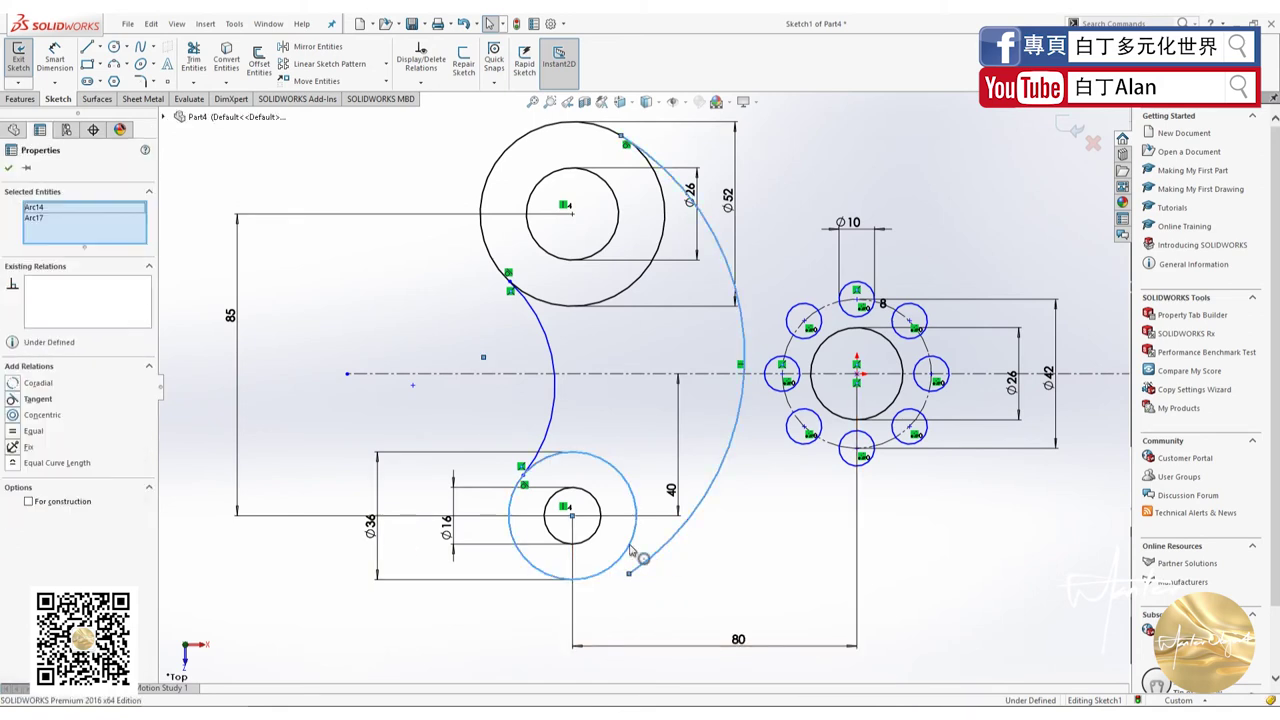
click(13, 399)
click(660, 600)
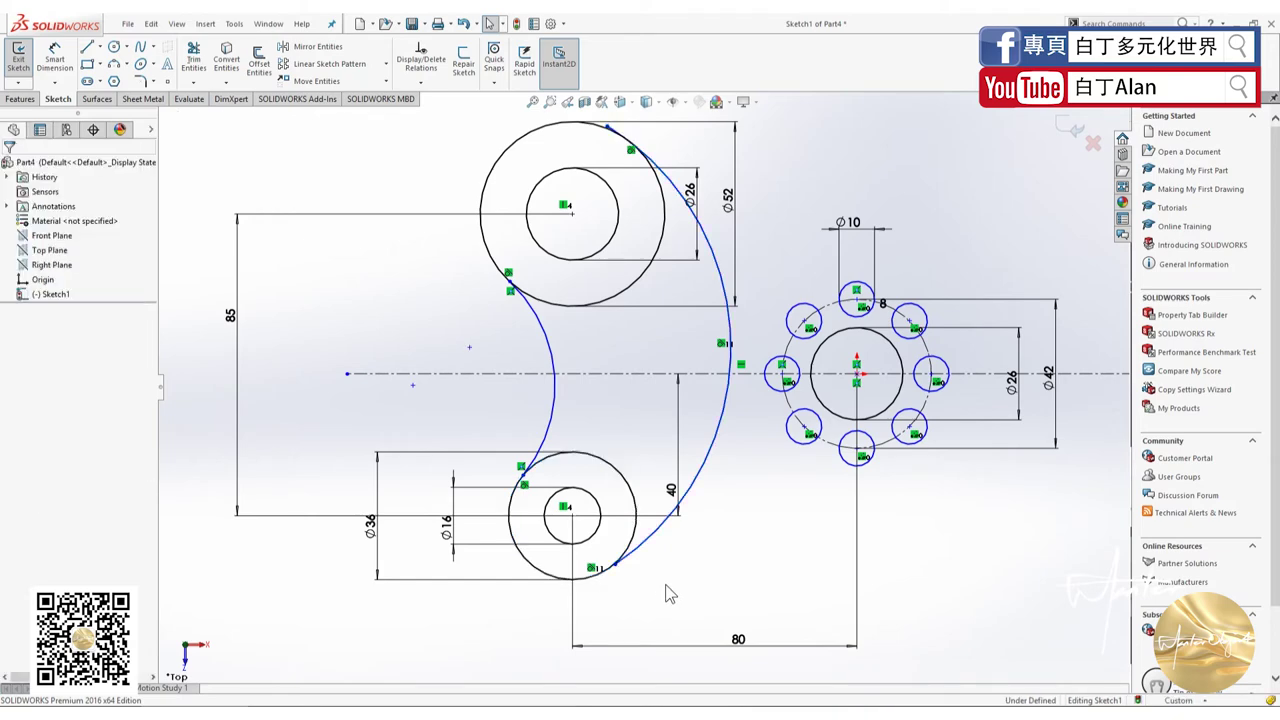
scroll(652, 573, down, 2)
scroll(651, 573, up, 4)
scroll(673, 508, down, 2)
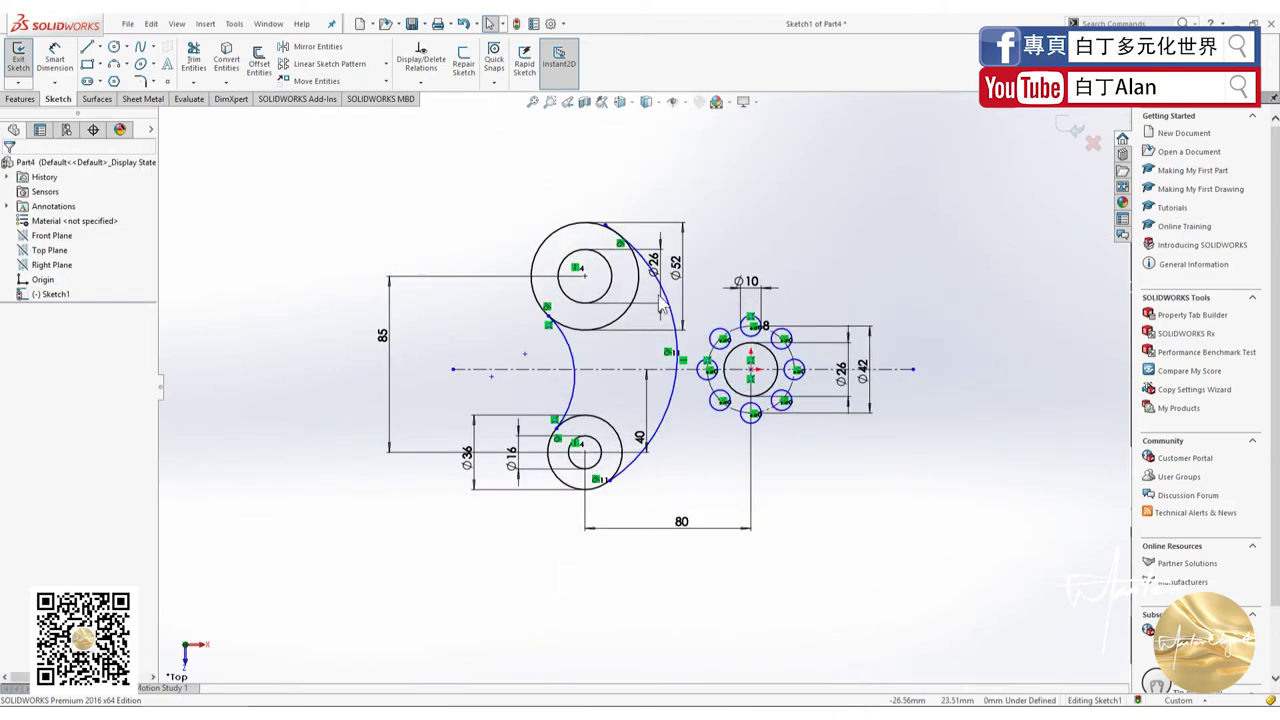
scroll(640, 540, up, 2)
Reshape the right arc and make its lower end coincident with the bottom Ø36 circle.
click(55, 57)
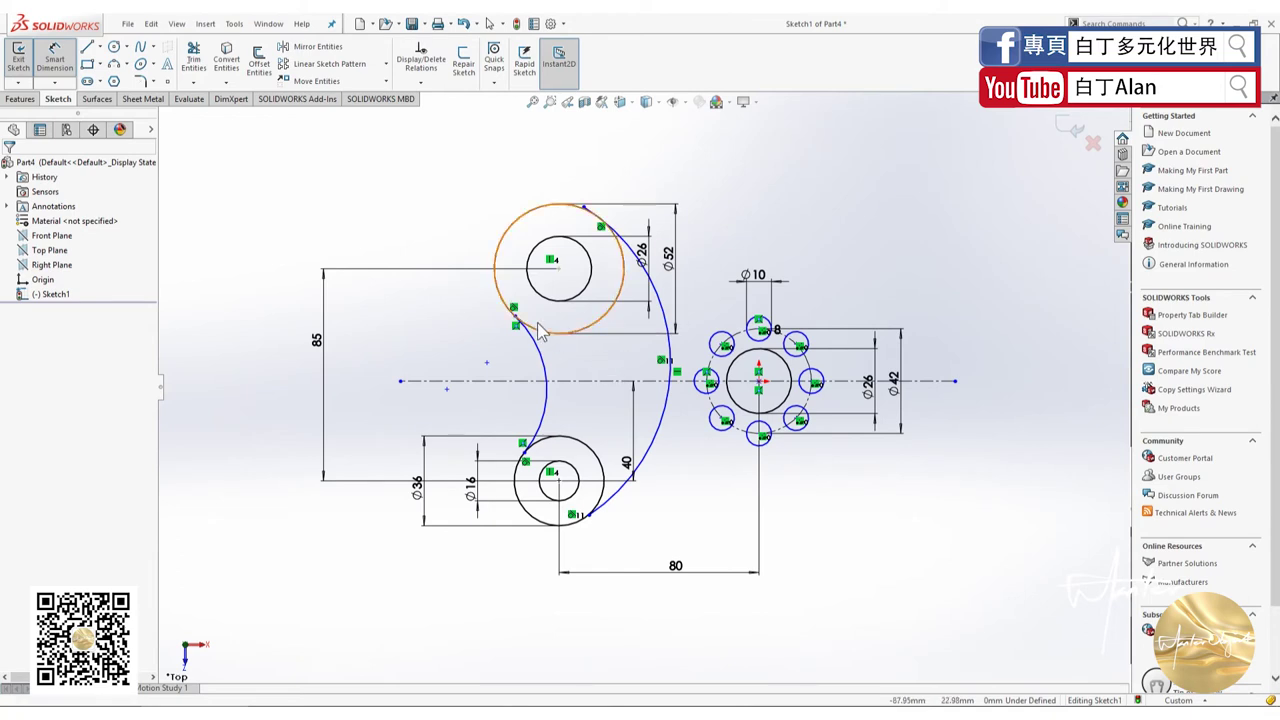
key(Escape)
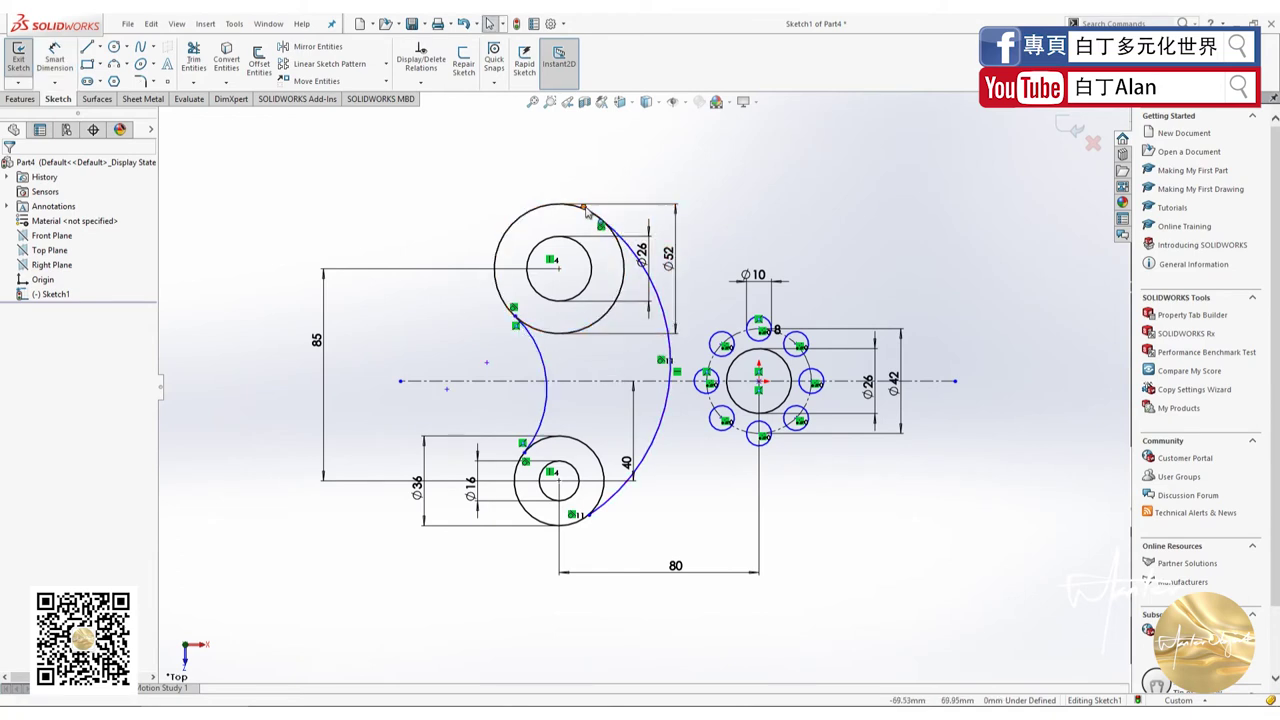
drag(585, 208, 612, 233)
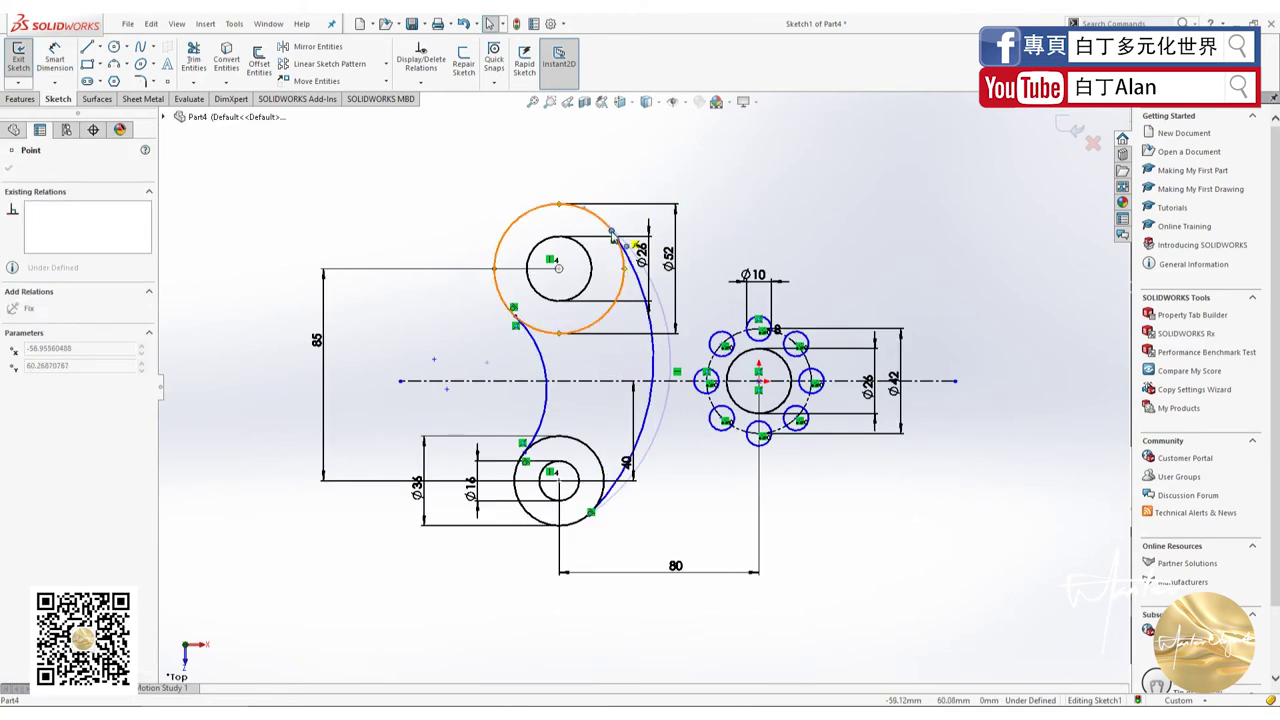
mouse_move(591, 512)
mouse_down()
mouse_move(601, 506)
mouse_move(584, 525)
mouse_up()
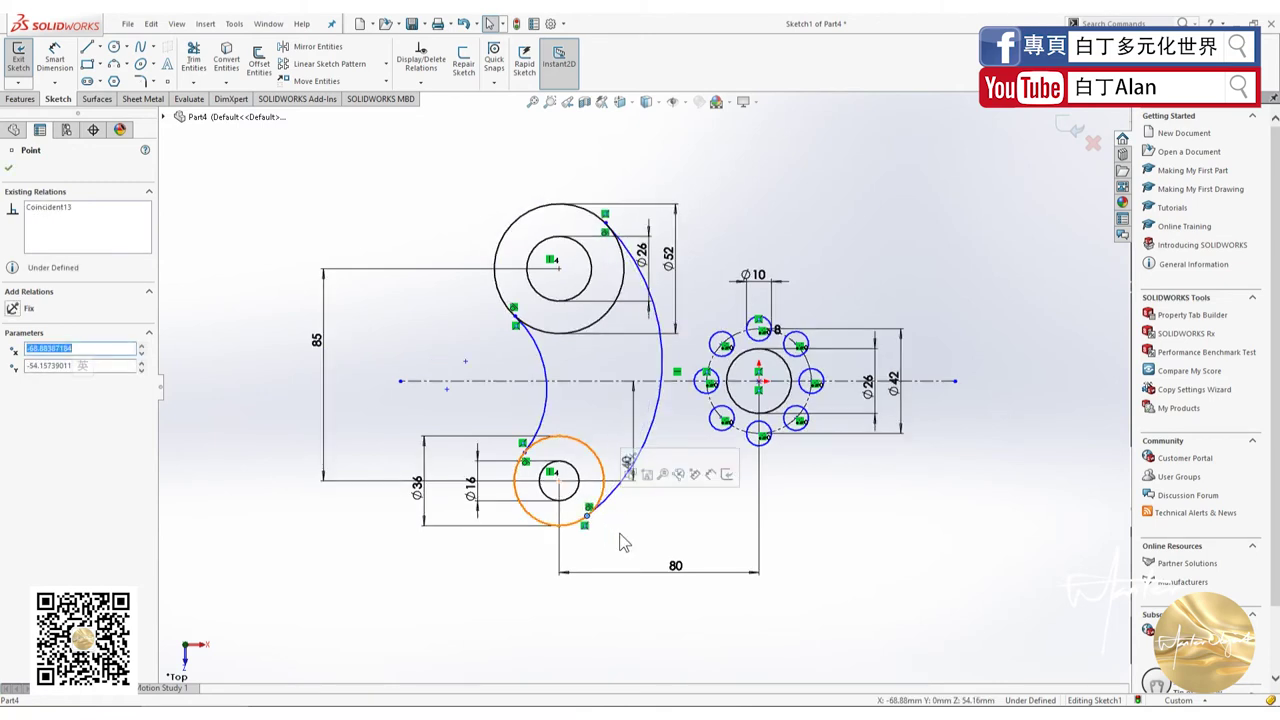
click(620, 534)
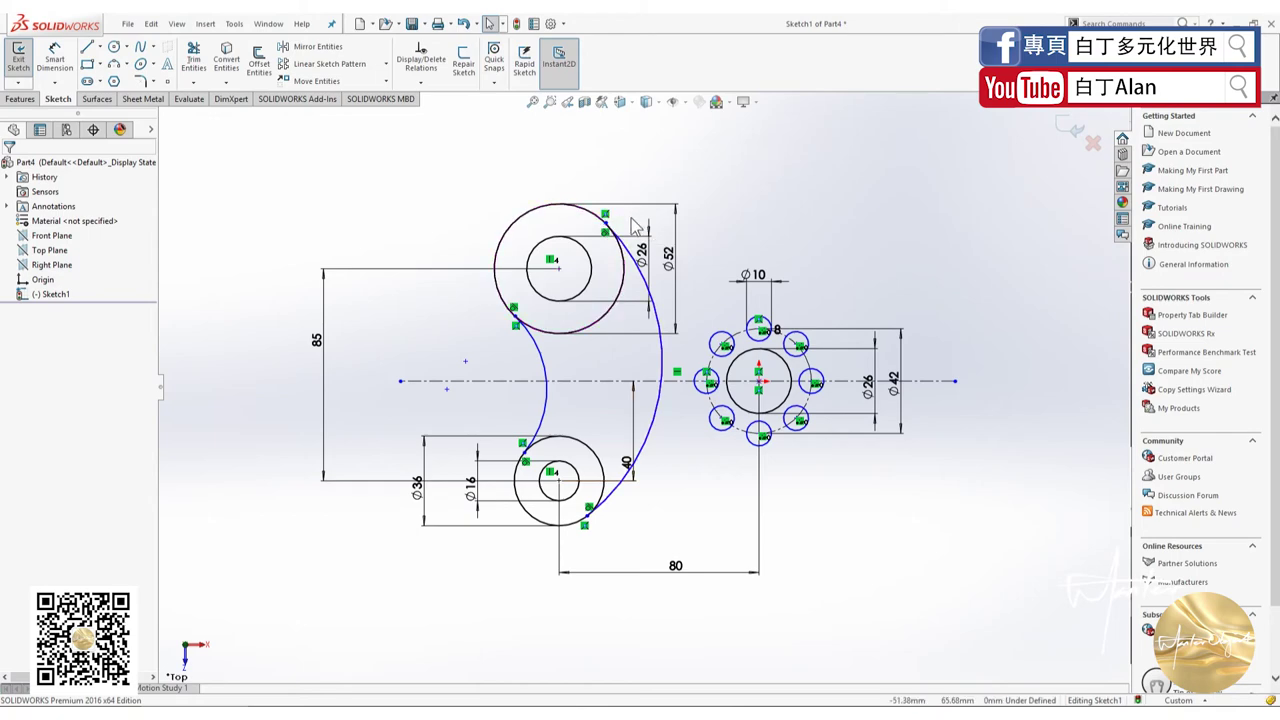
key(alt+Tab)
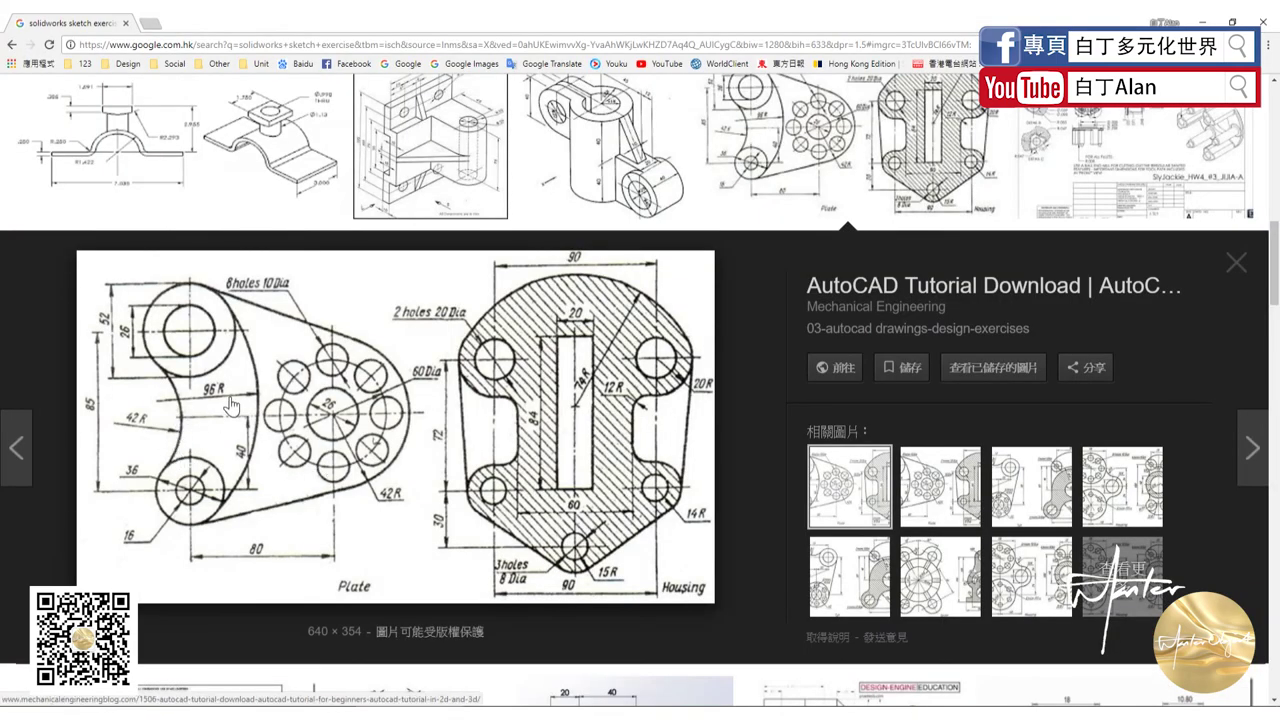
Dimension the inner left arc to a radius of 42.
key(alt+Tab)
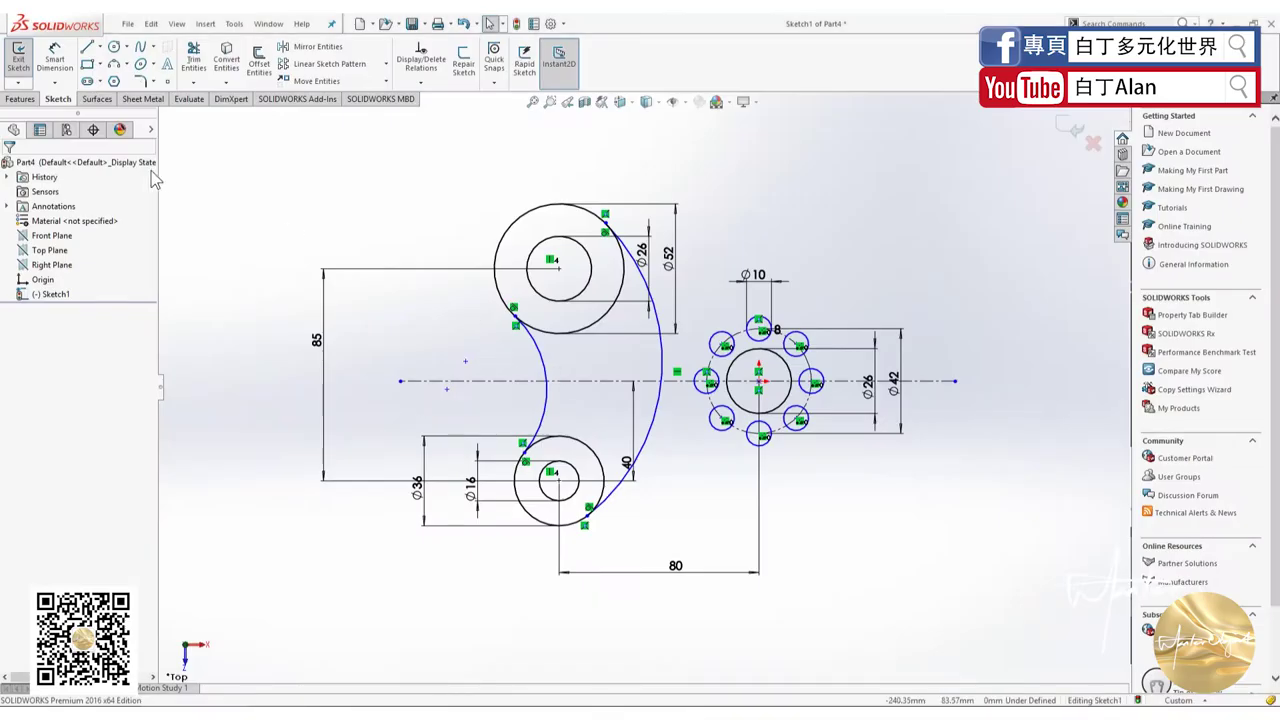
click(50, 57)
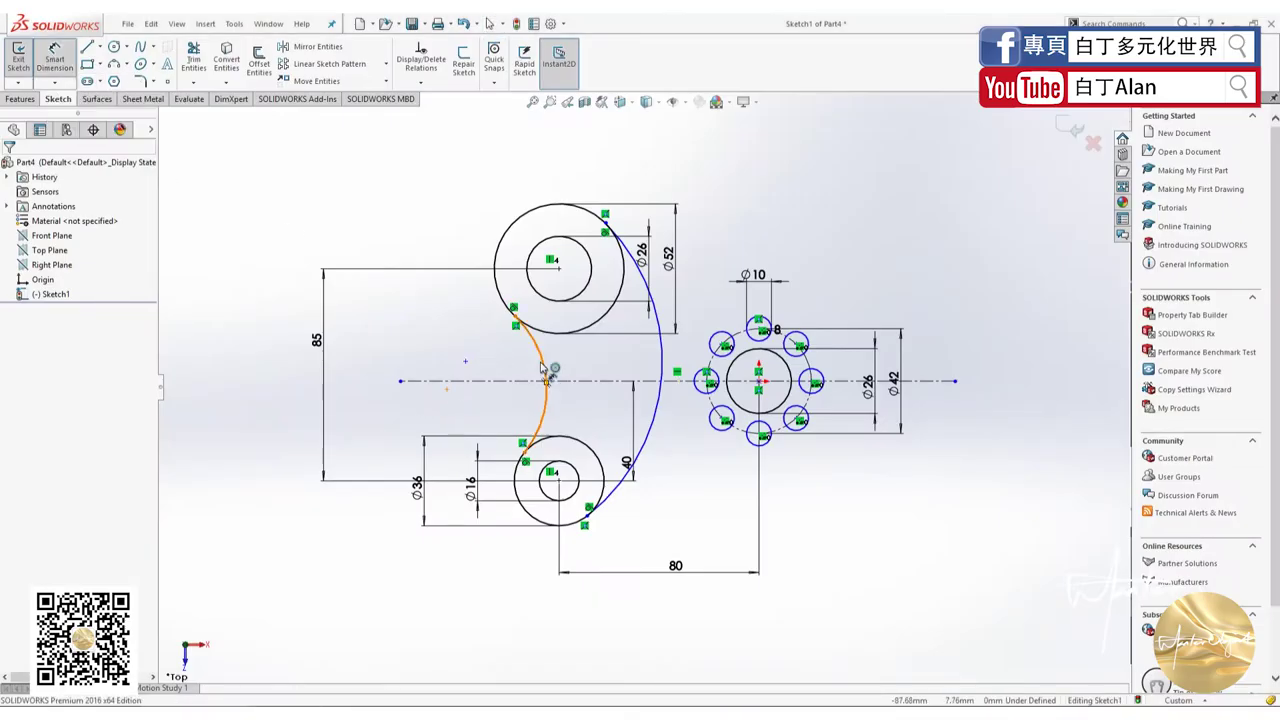
click(545, 372)
click(463, 360)
text(42)
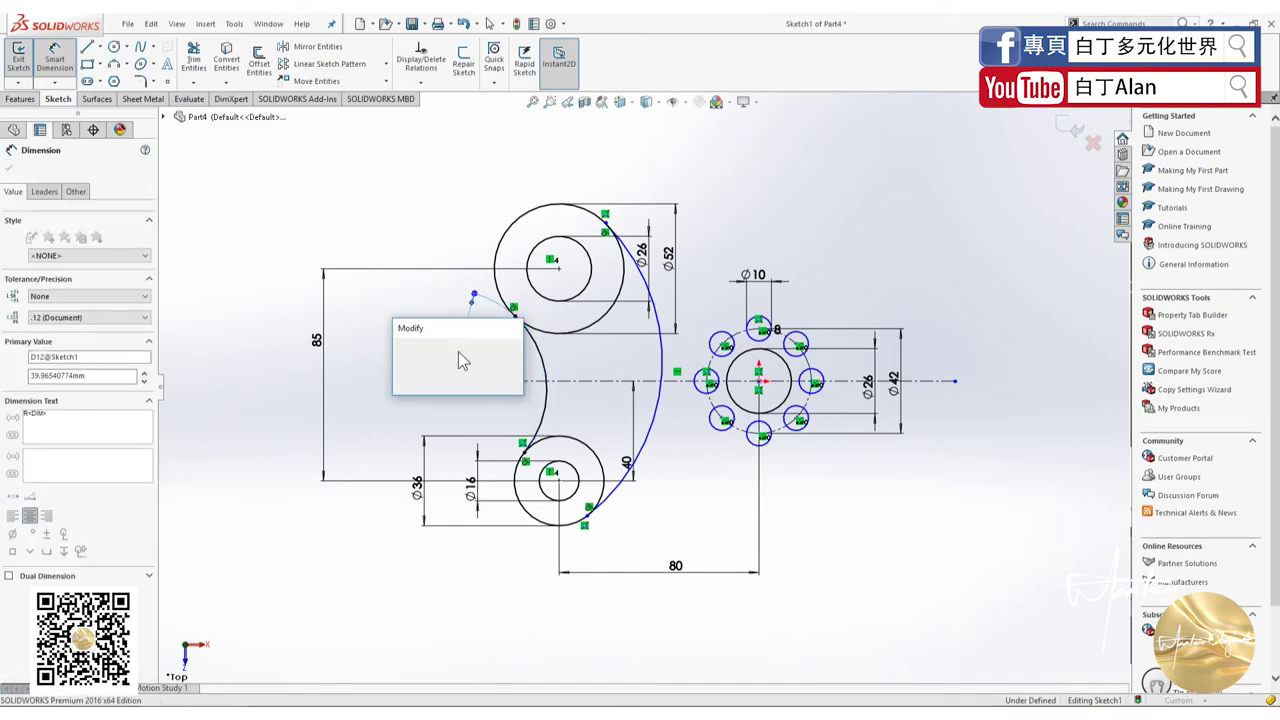
key(Return)
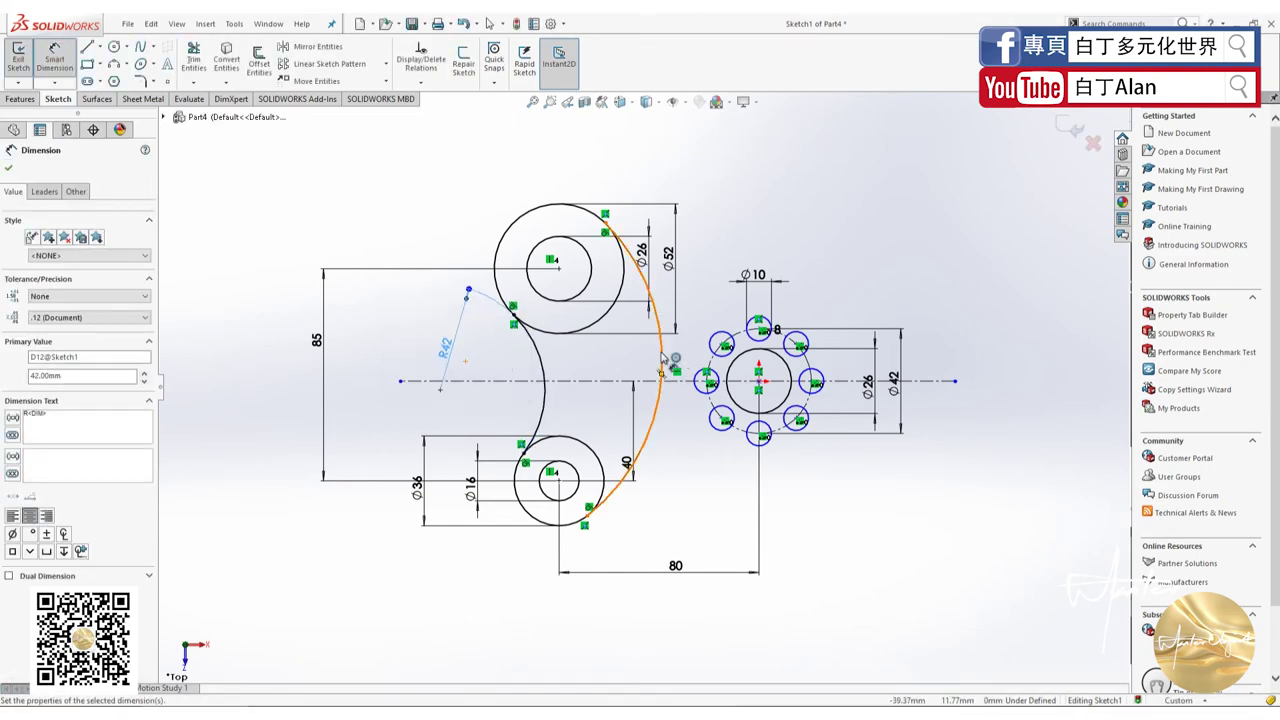
Dimension the outer right arc to R96 and recheck the reference drawing.
click(655, 400)
click(617, 362)
key(alt+Tab)
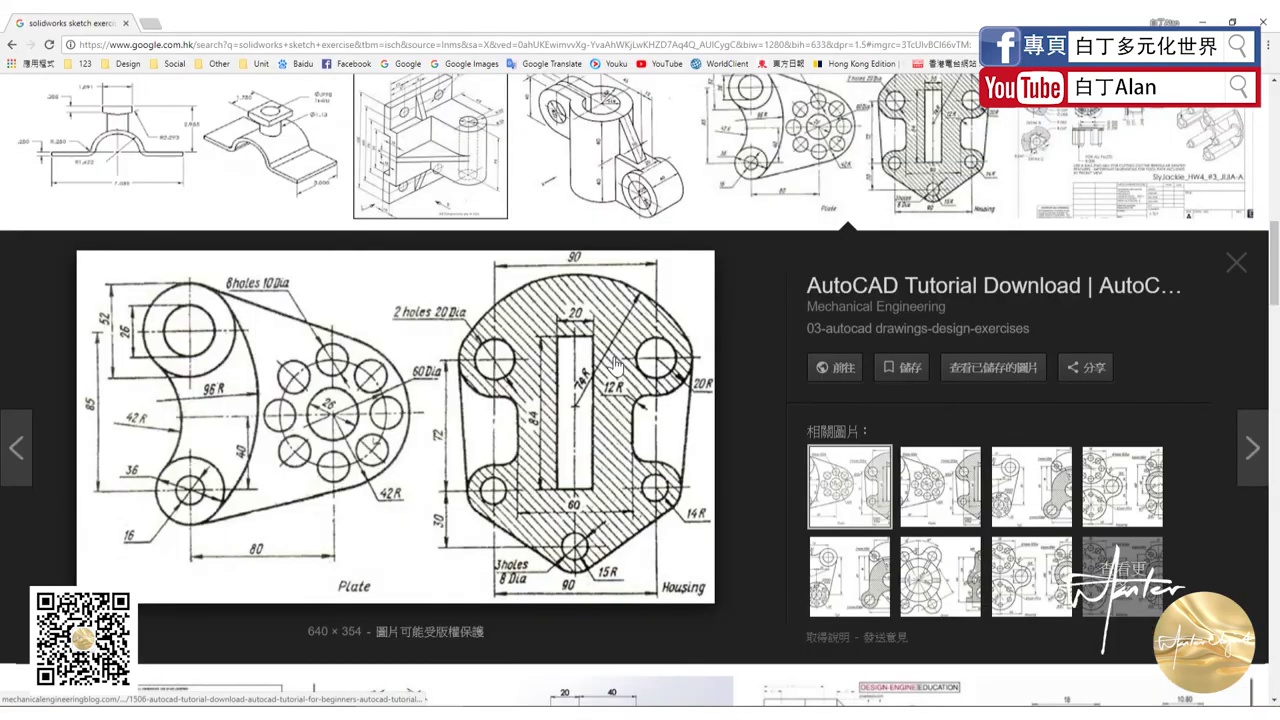
key(alt+Tab)
text(96)
key(Return)
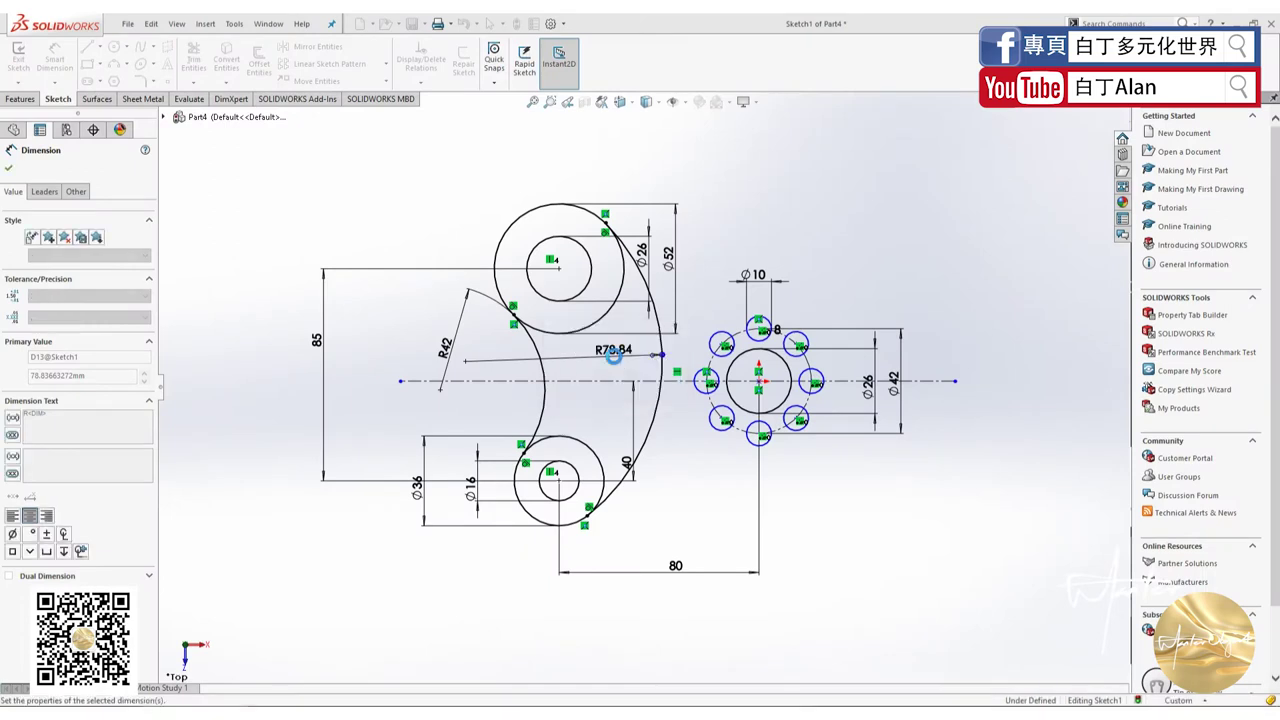
click(9, 170)
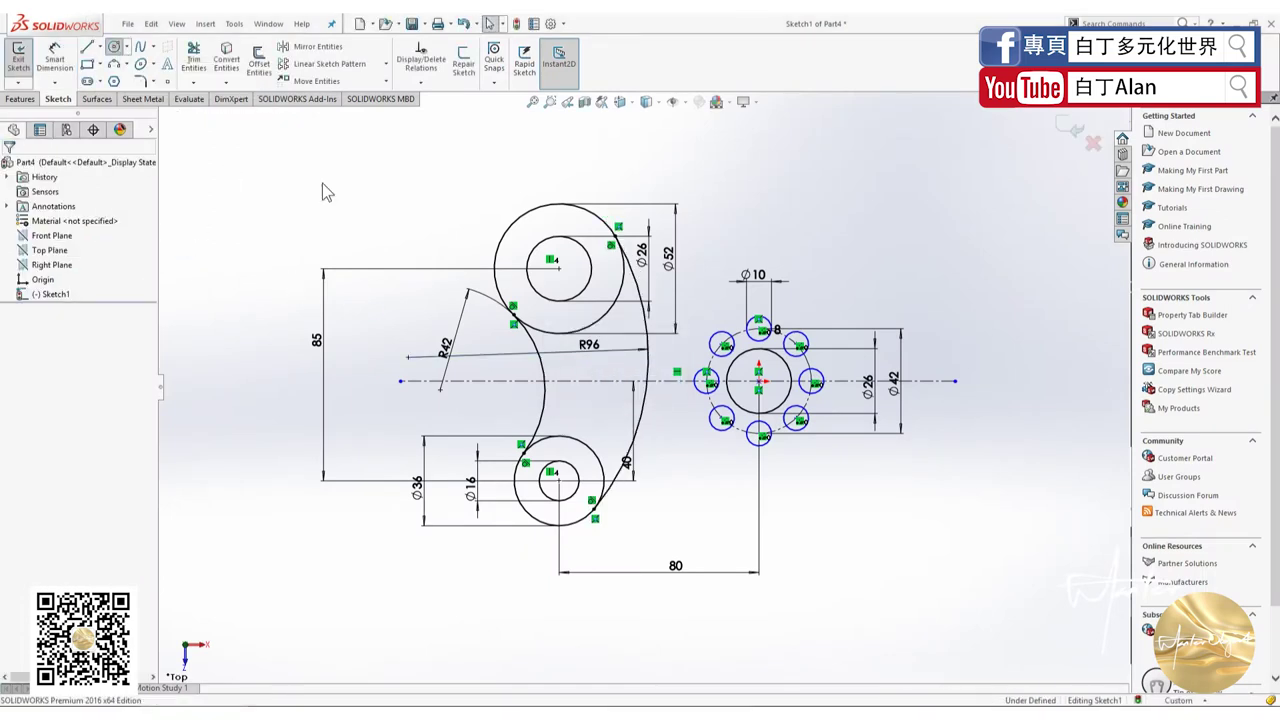
click(782, 398)
key(alt+Tab)
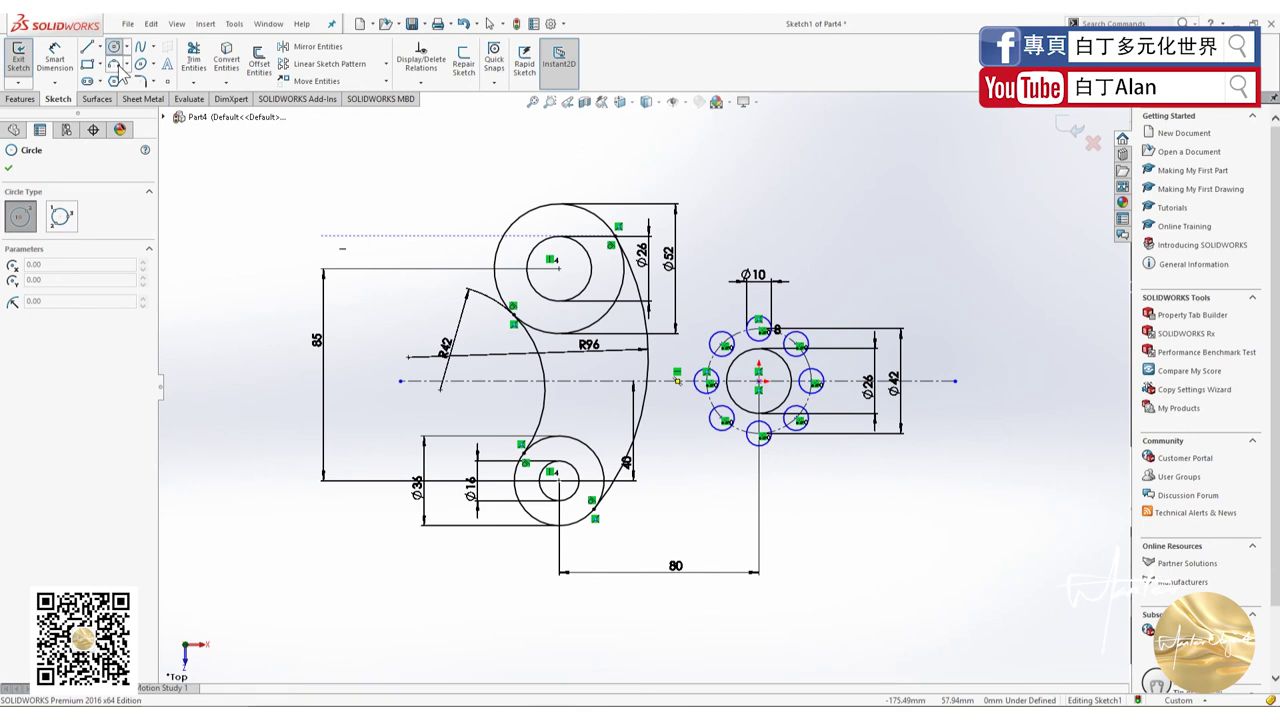
Attempt a three-point arc around the hole pattern centre, then cancel it.
click(114, 63)
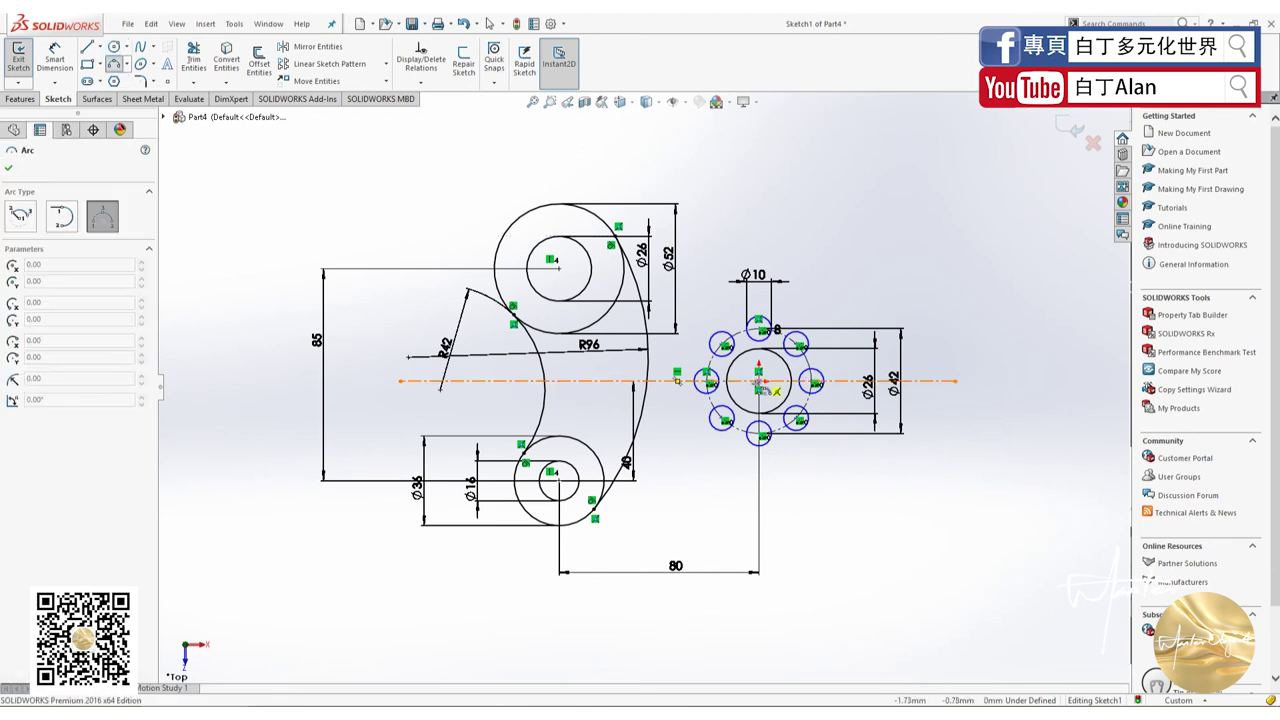
click(759, 381)
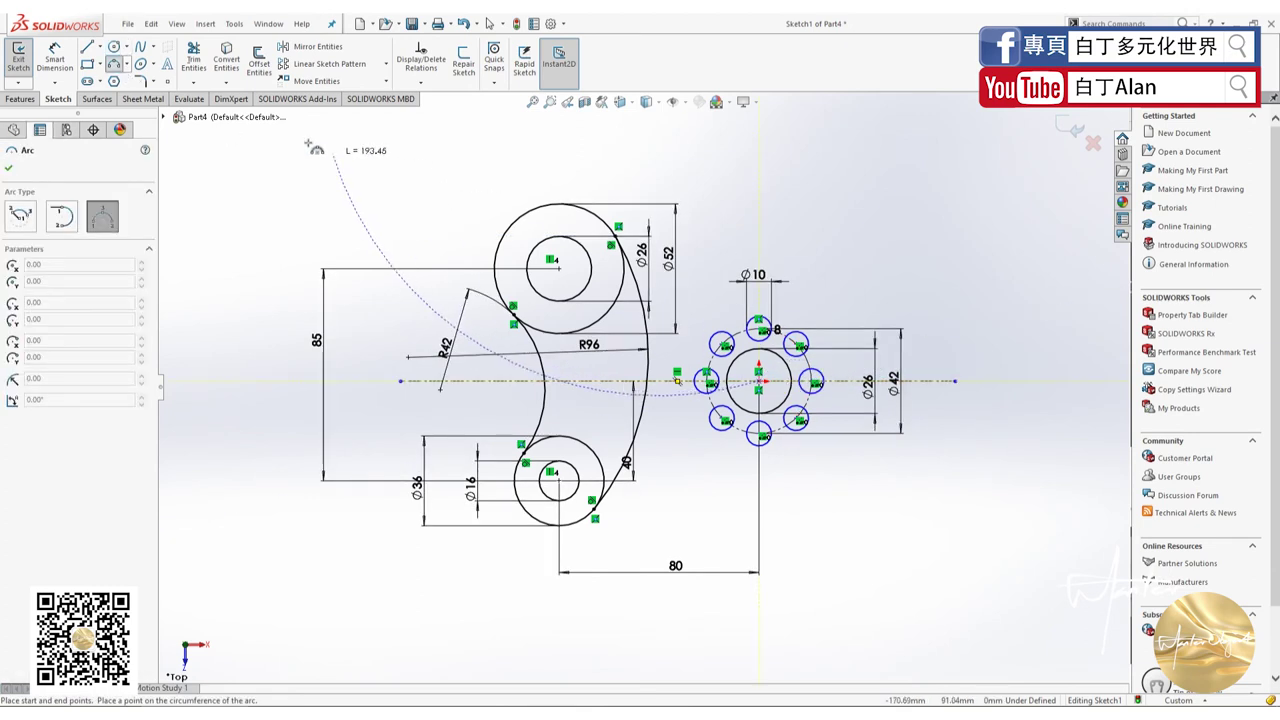
key(Escape)
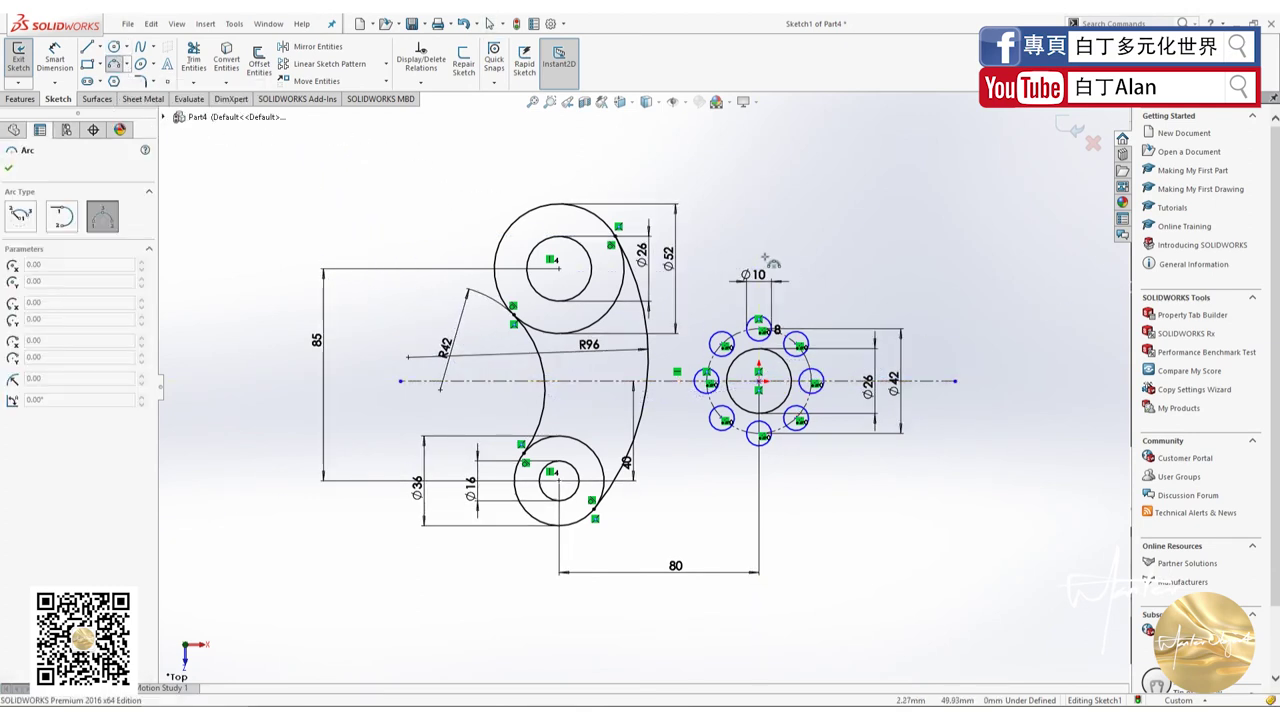
click(759, 256)
click(763, 465)
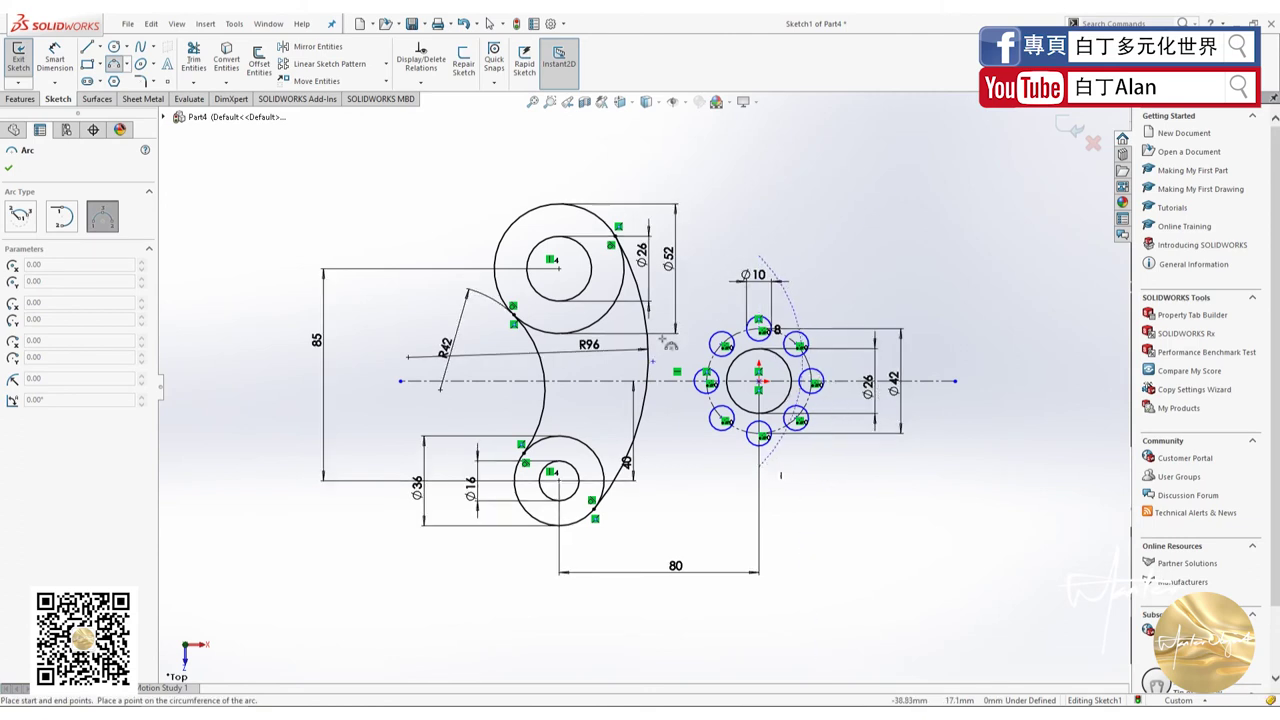
scroll(560, 300, down, 3)
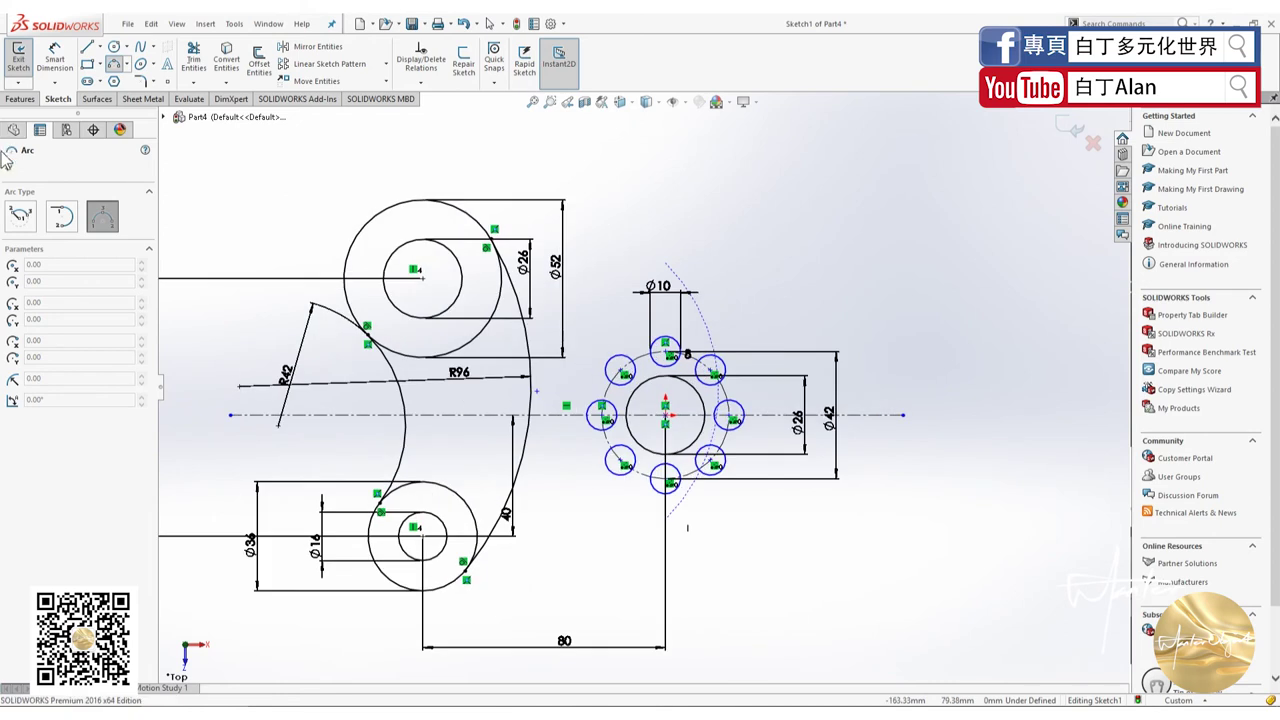
key(Escape)
Draw a large circle centred on the eight-hole pattern.
click(125, 64)
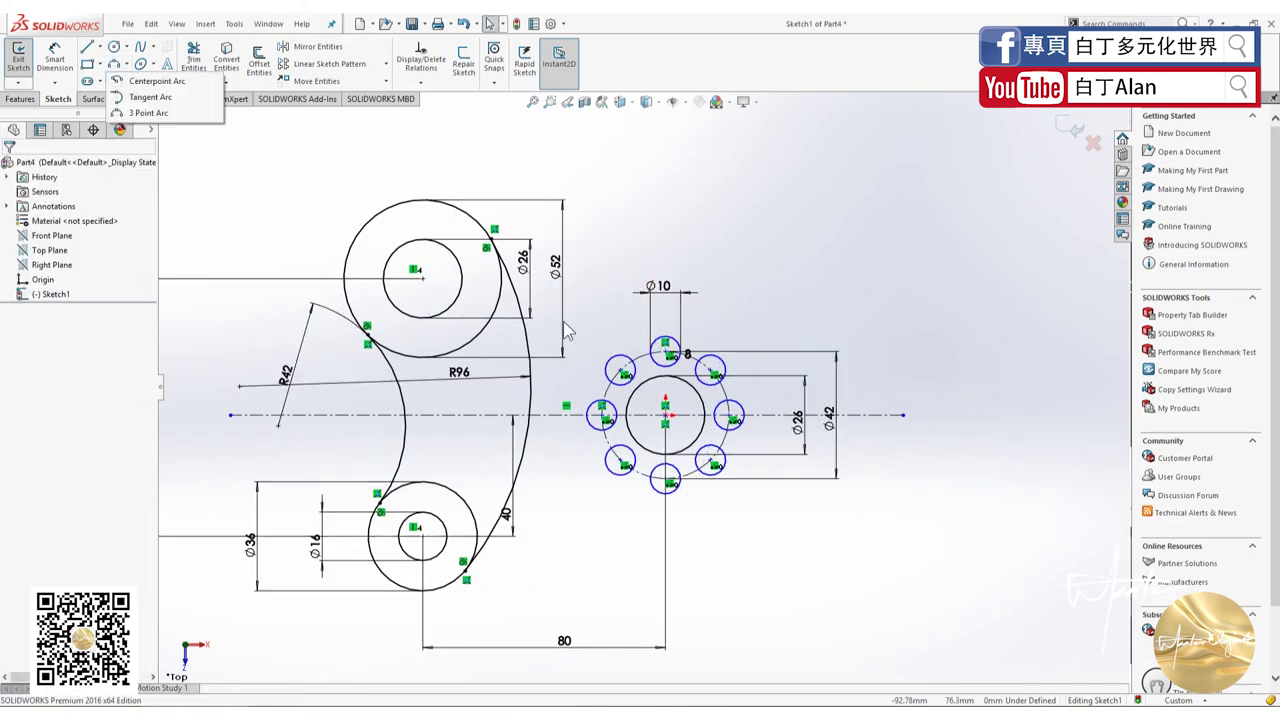
click(114, 47)
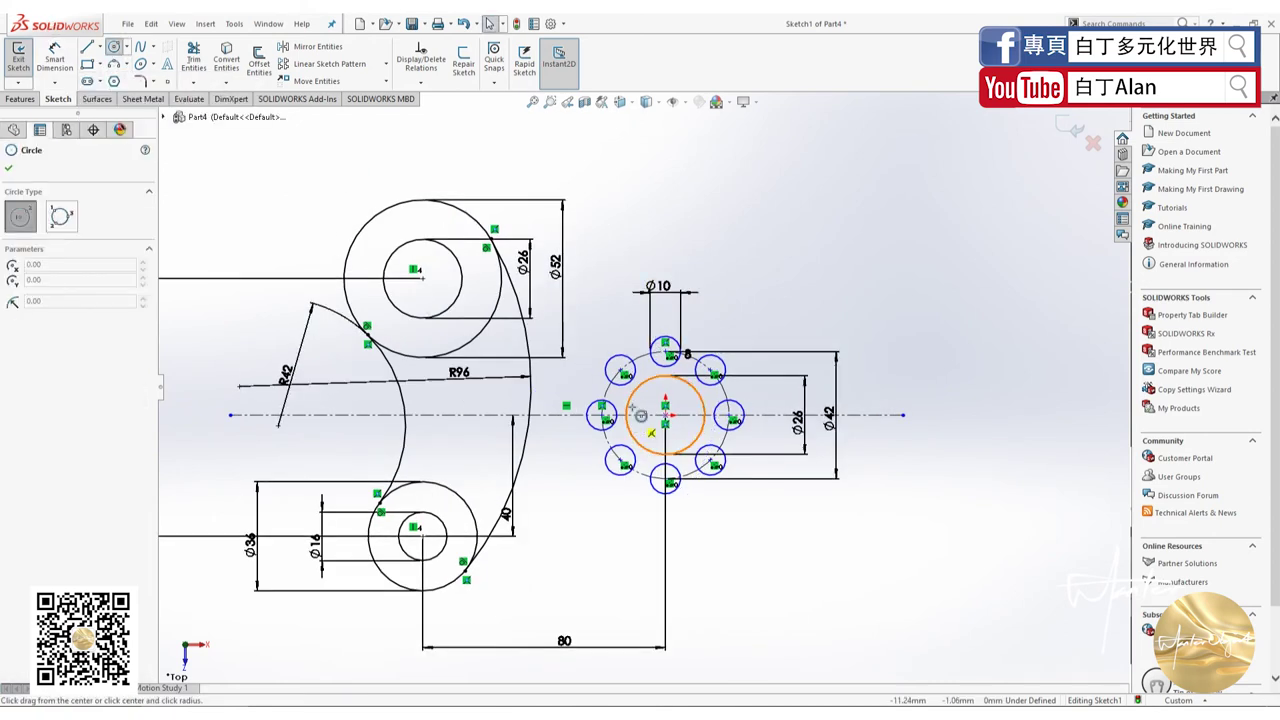
click(666, 416)
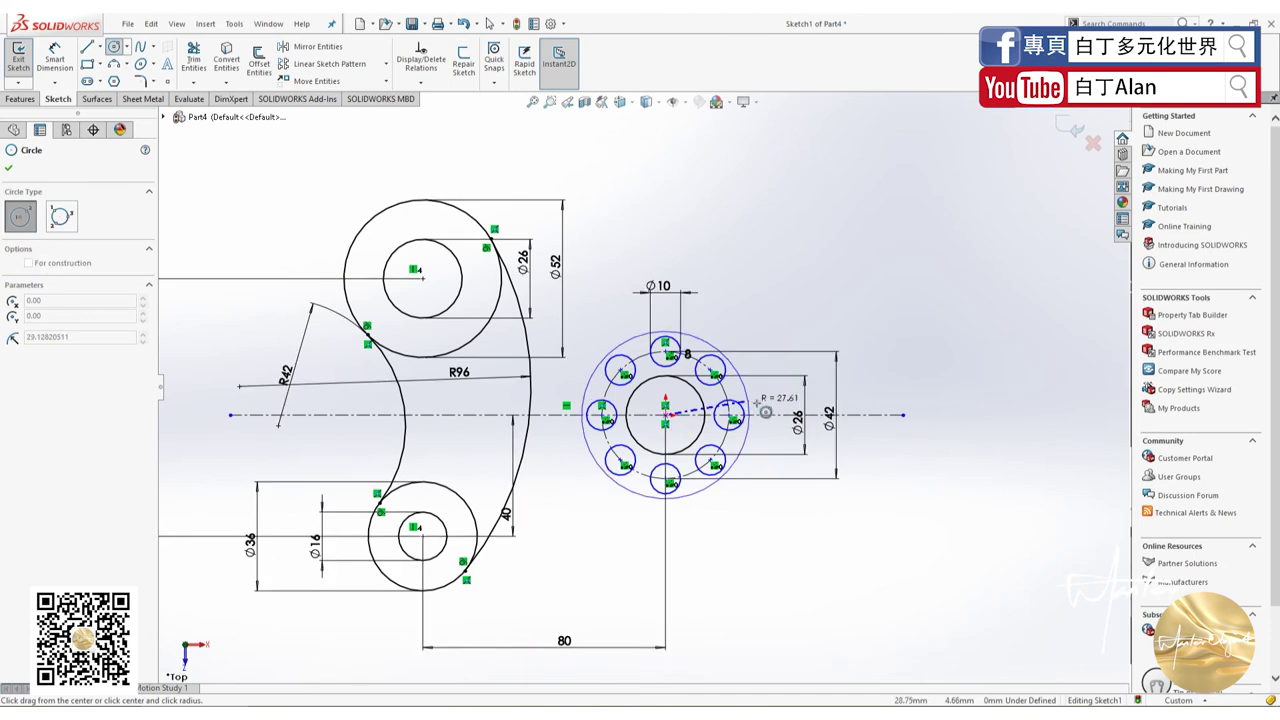
click(760, 418)
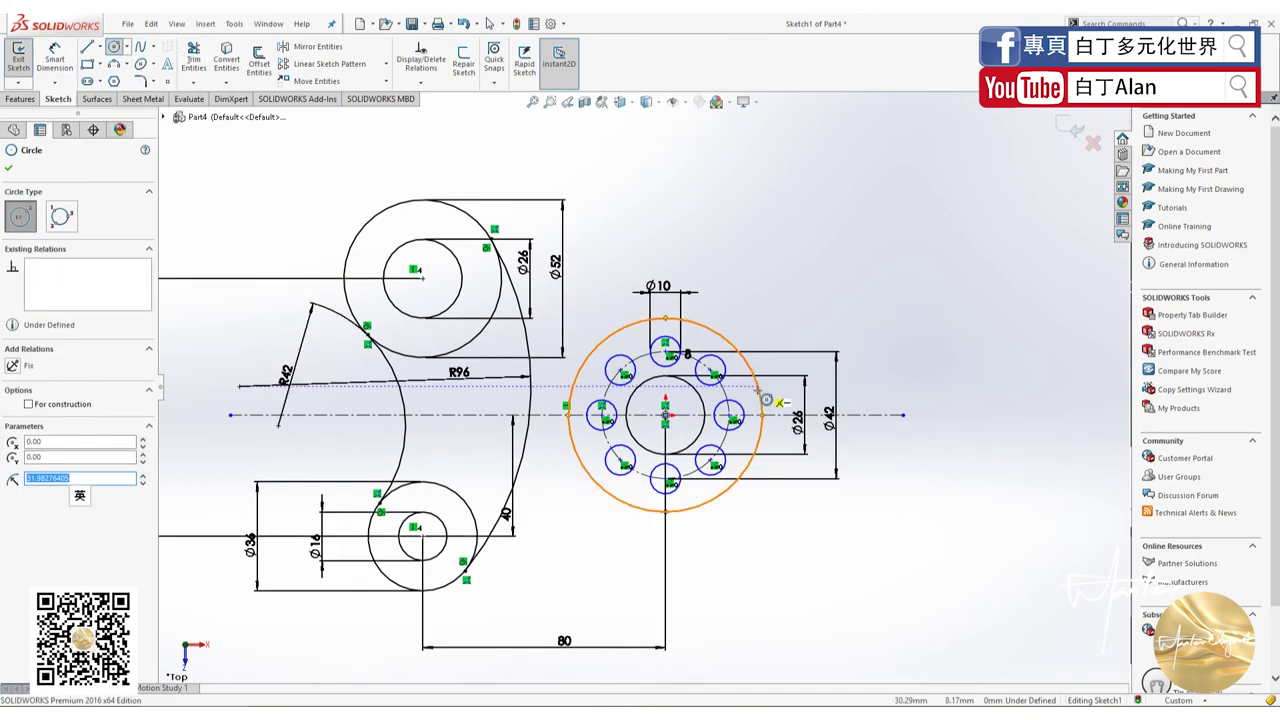
key(Escape)
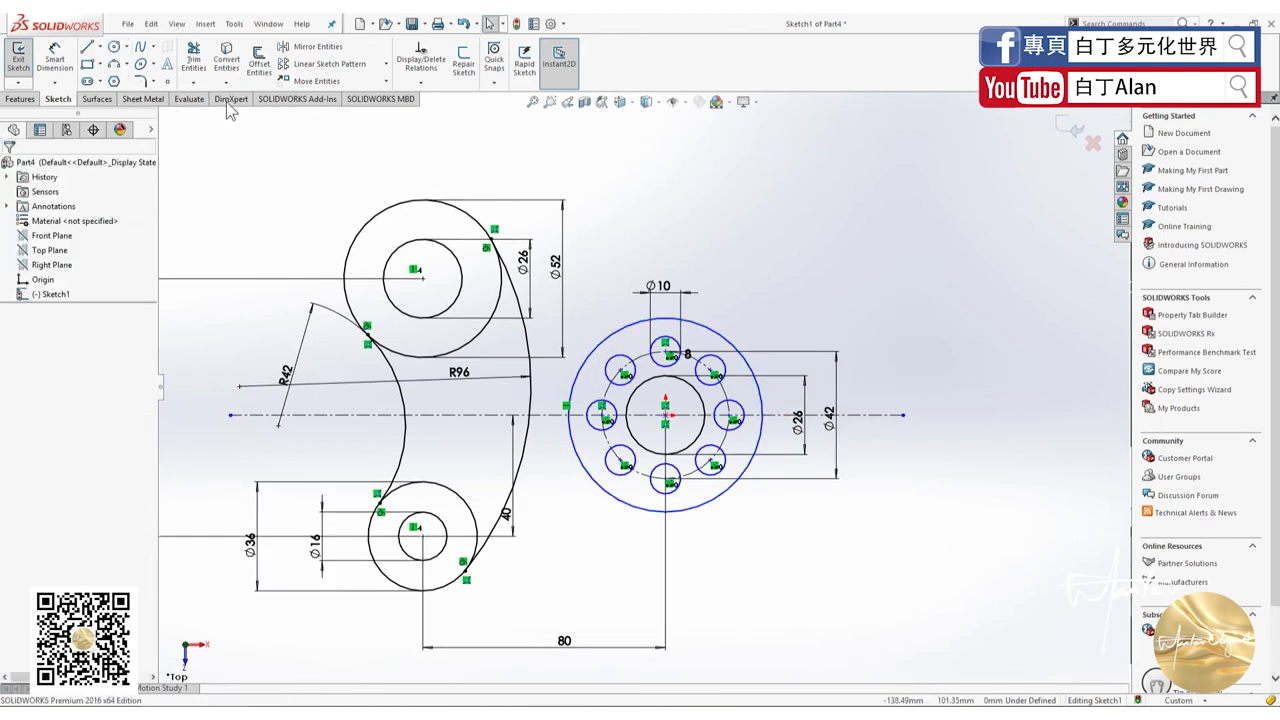
Set the large circle's diameter dimension to 60.
click(55, 56)
click(759, 396)
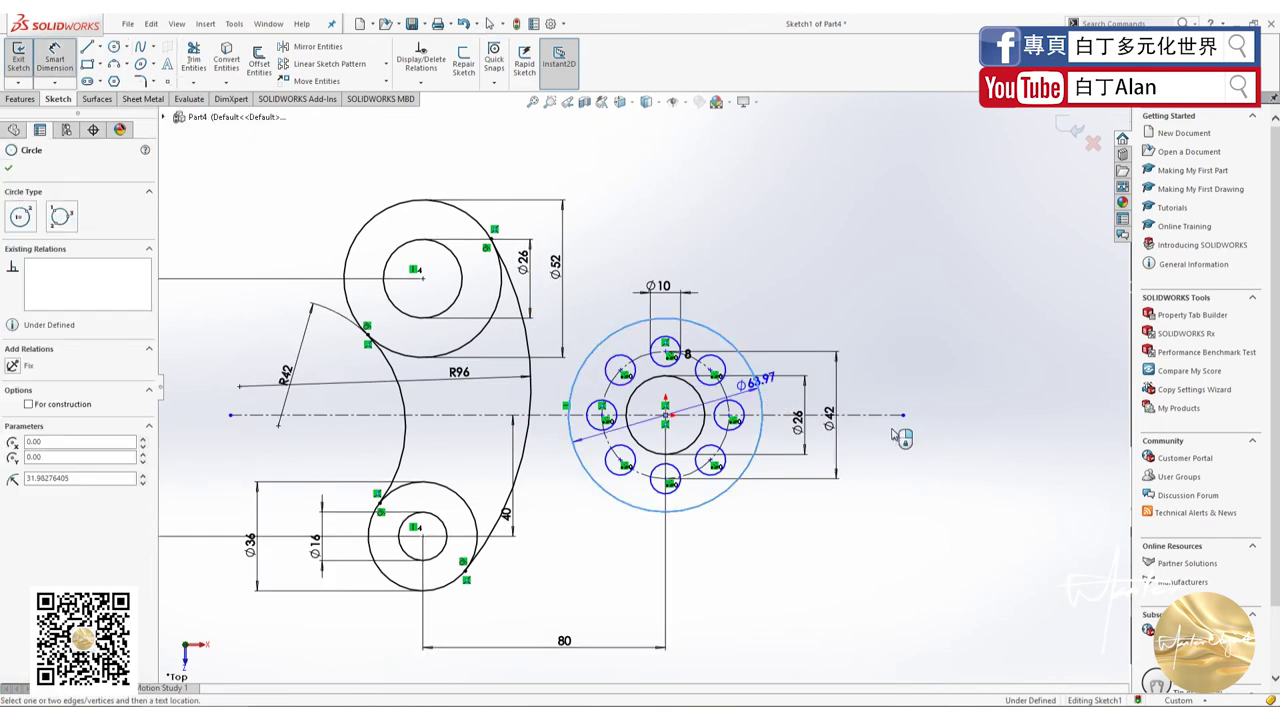
click(866, 424)
key(Return)
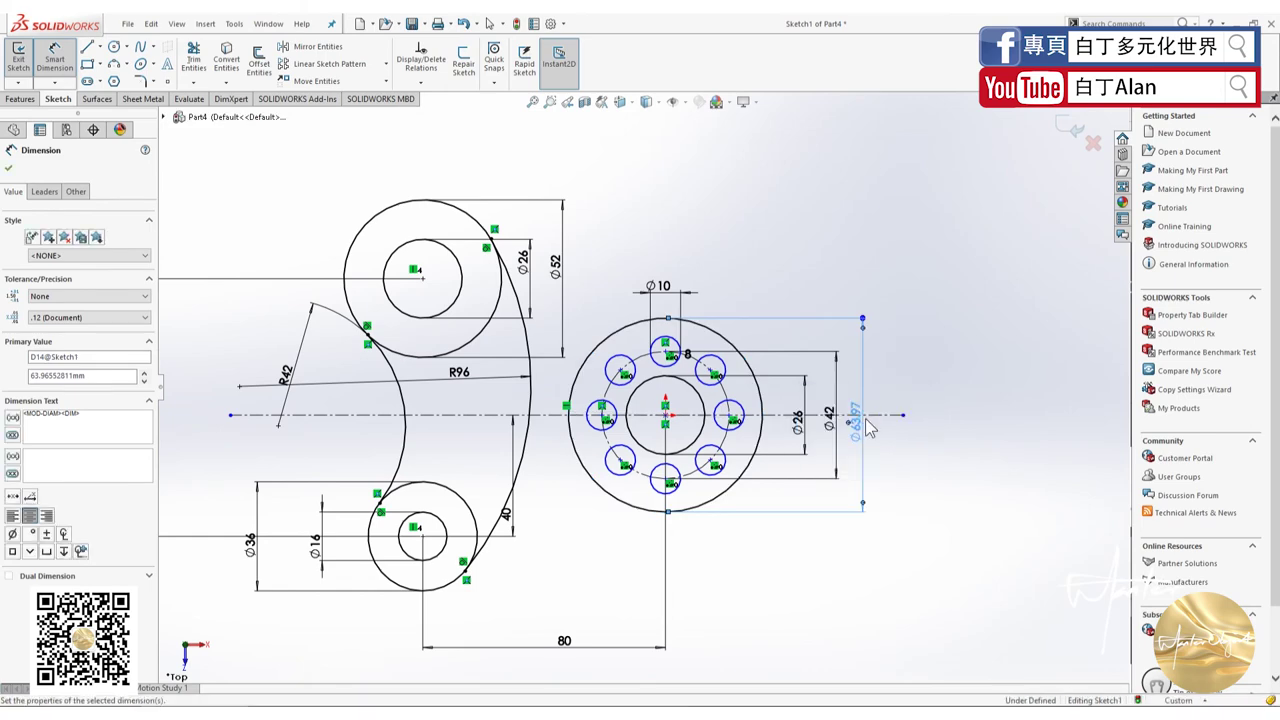
key(alt+Tab)
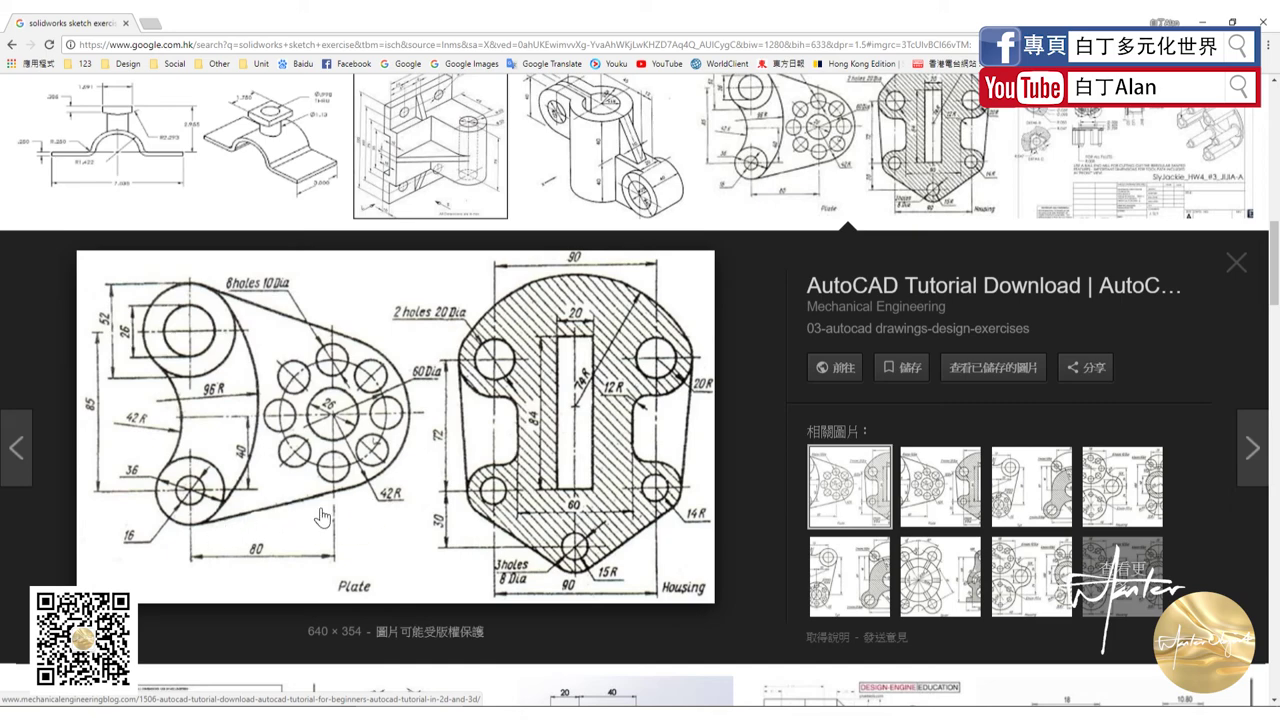
key(alt+Tab)
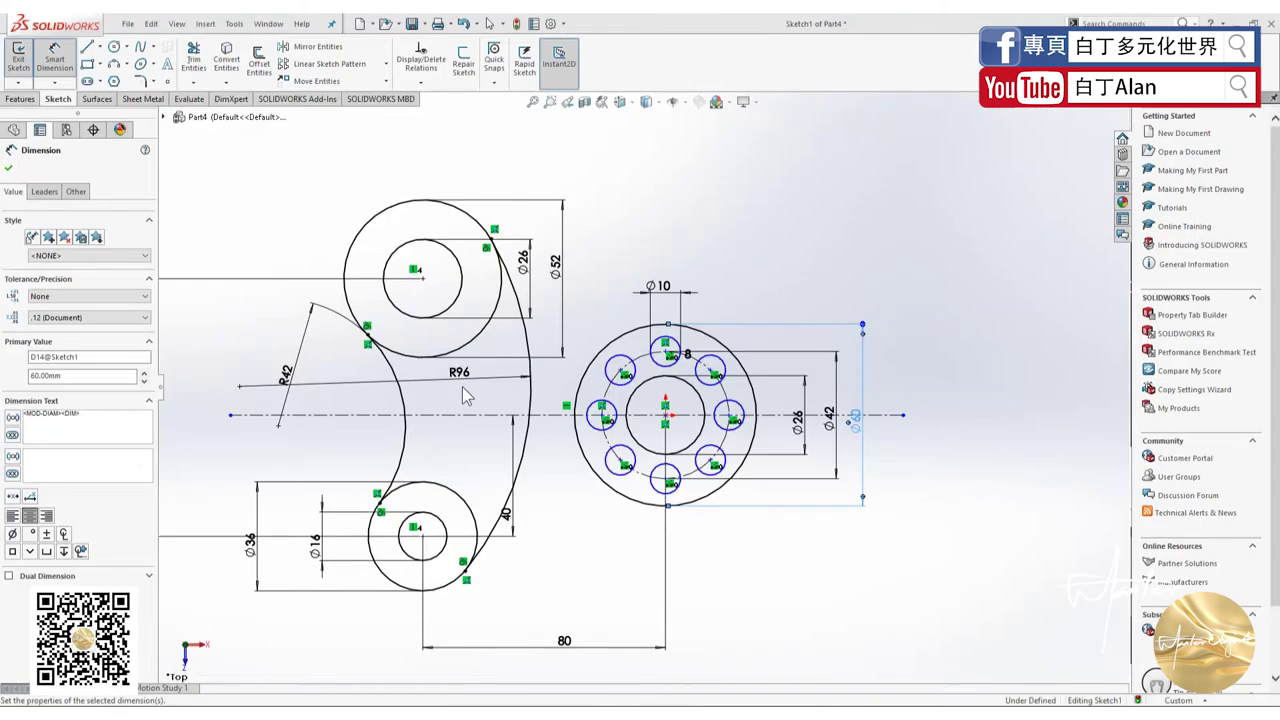
Delete a stray short line drawn above the top circle.
click(55, 68)
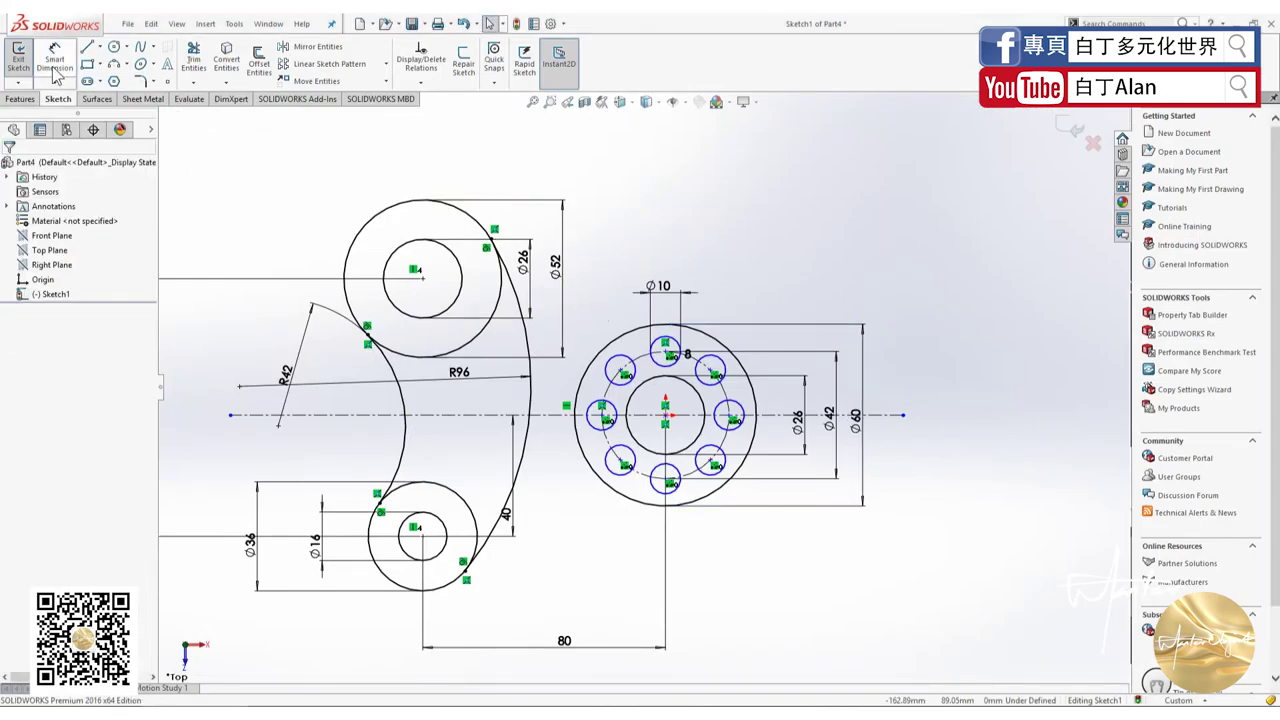
click(88, 48)
drag(395, 155, 400, 160)
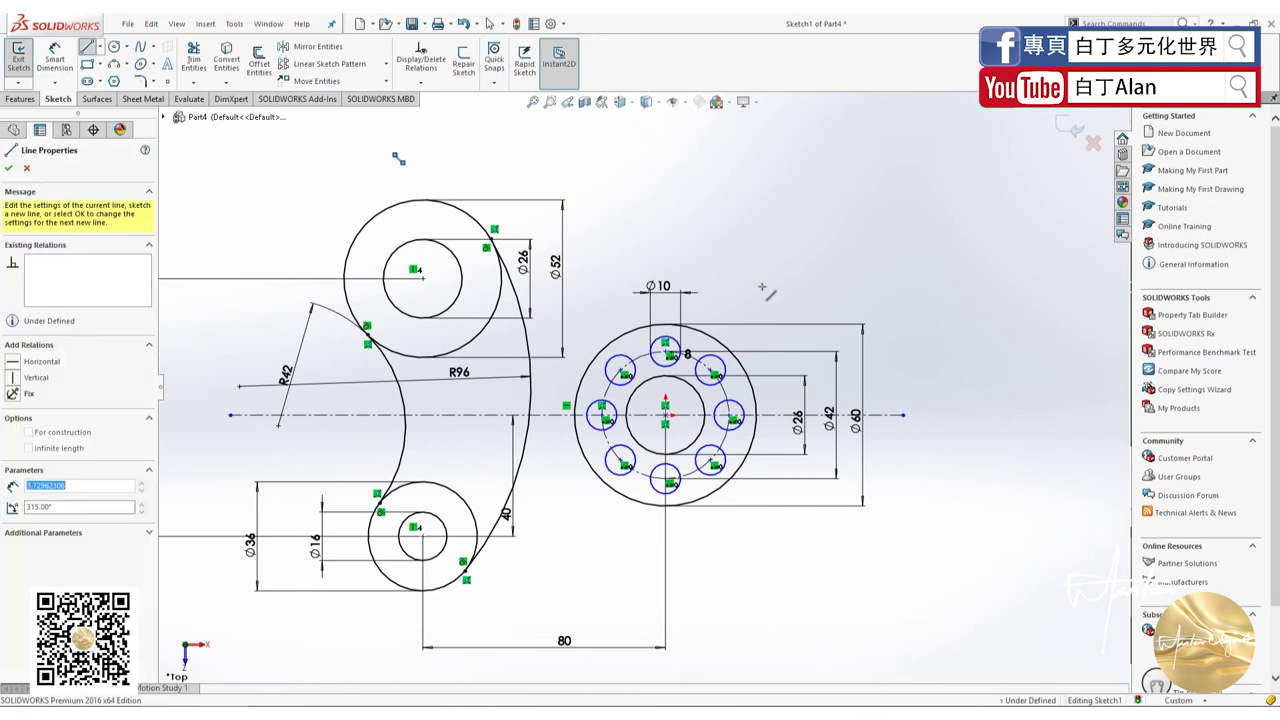
click(9, 167)
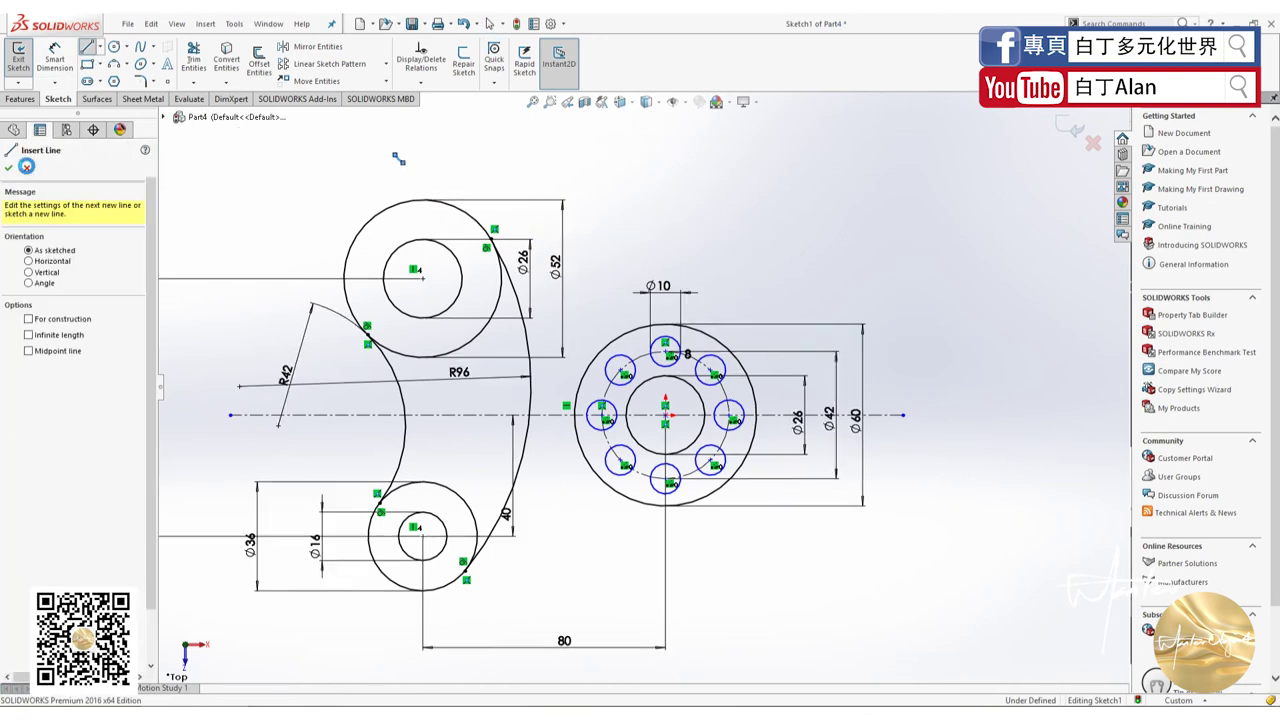
click(9, 167)
drag(443, 179, 350, 128)
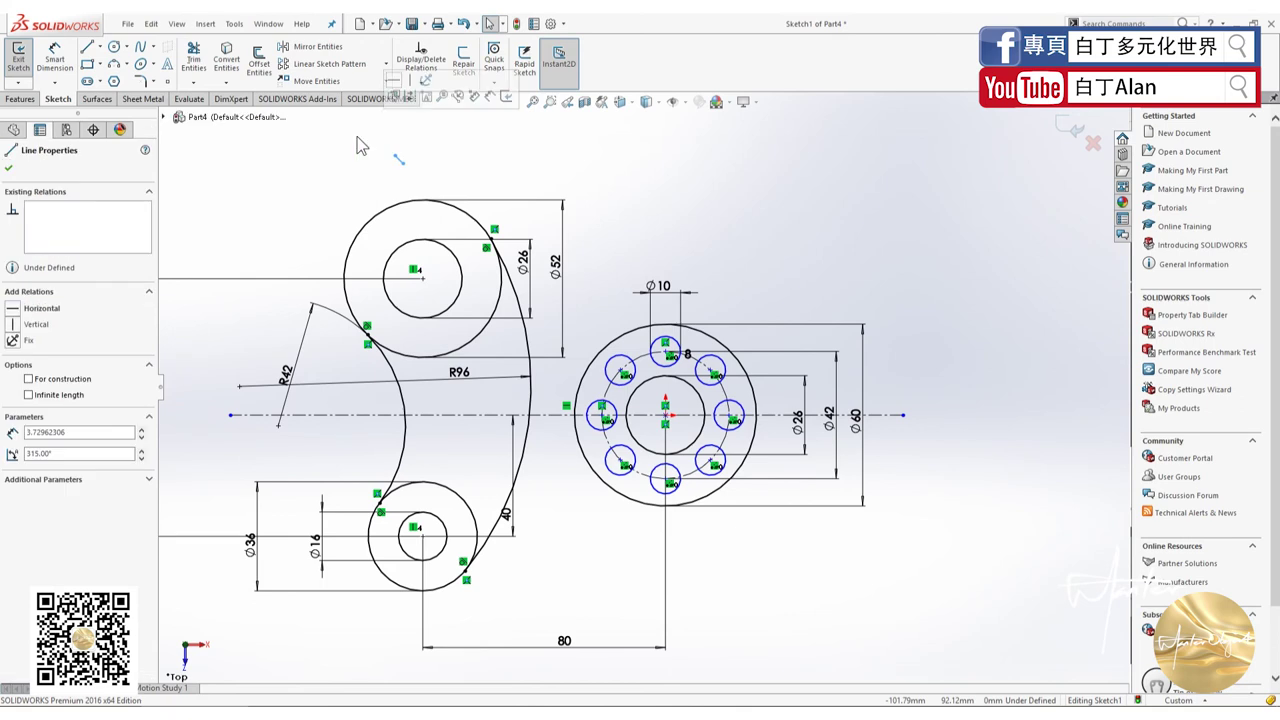
key(Delete)
Draw the upper line from above the Ø52 circle to beside the Ø60 circle.
click(88, 47)
click(388, 155)
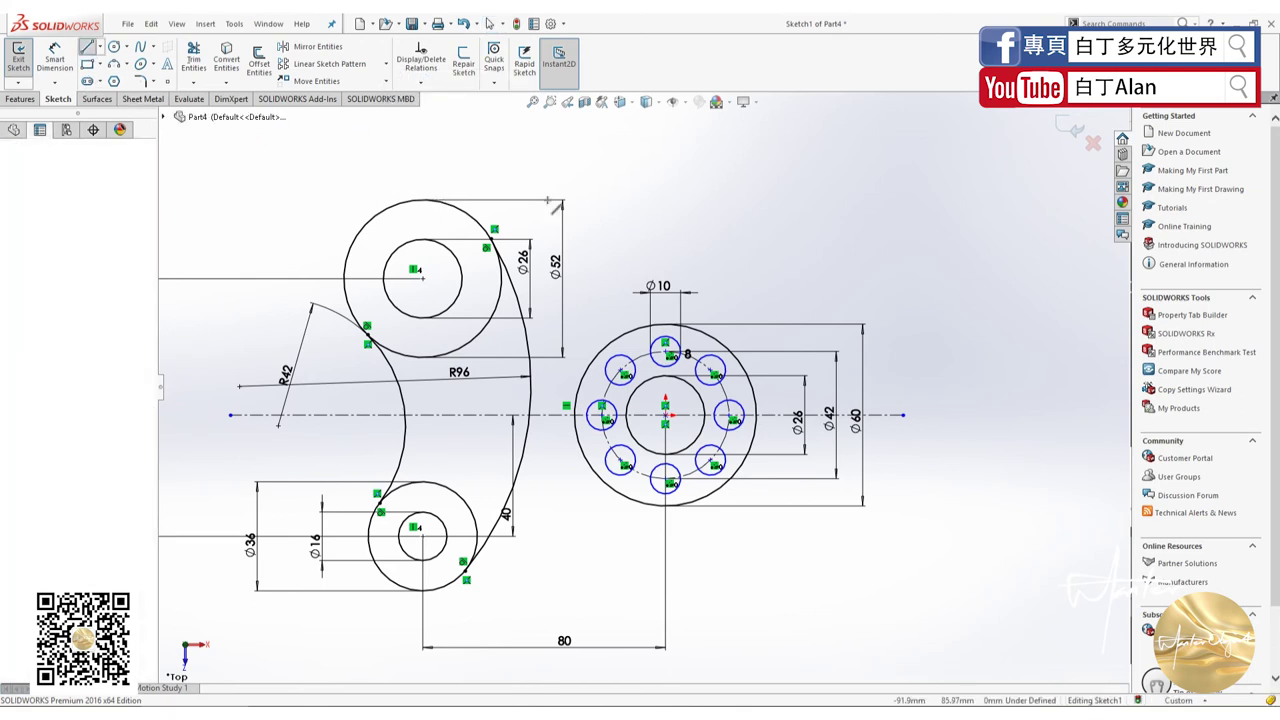
click(793, 315)
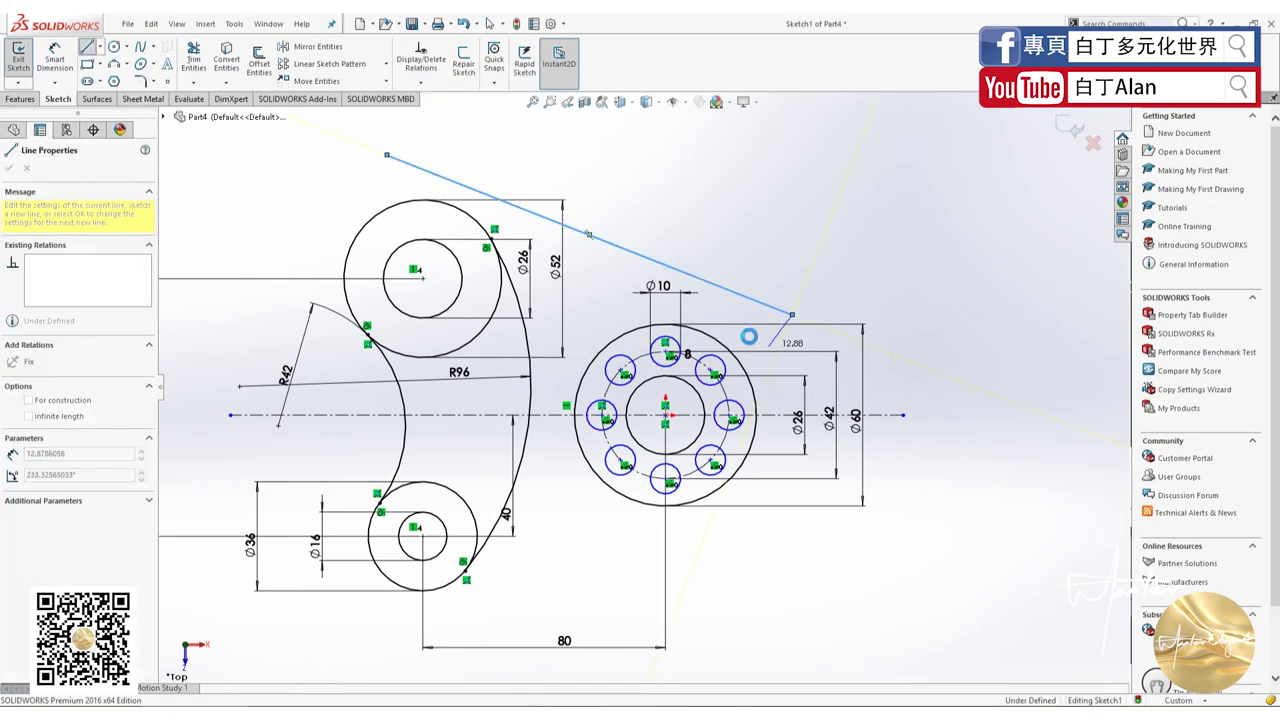
key(Escape)
Delete a stray short line below the Ø36 circle.
click(87, 48)
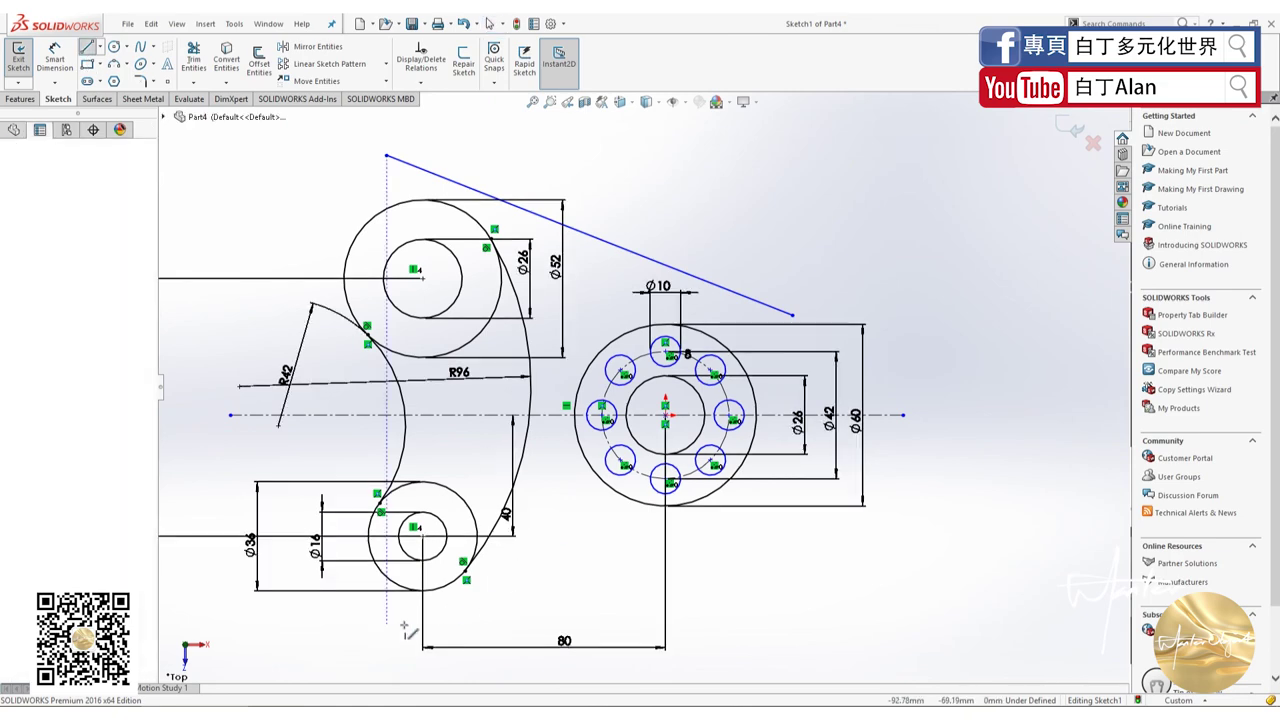
click(387, 620)
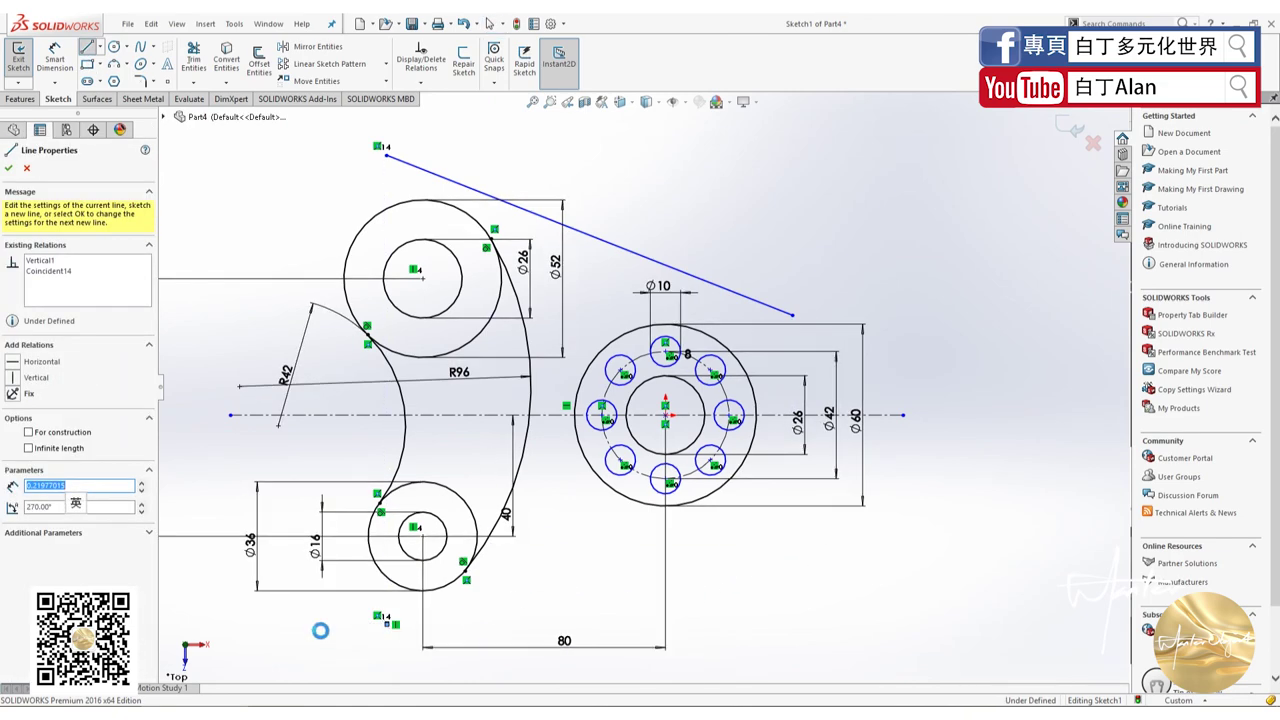
key(Escape)
drag(404, 657, 362, 609)
key(Delete)
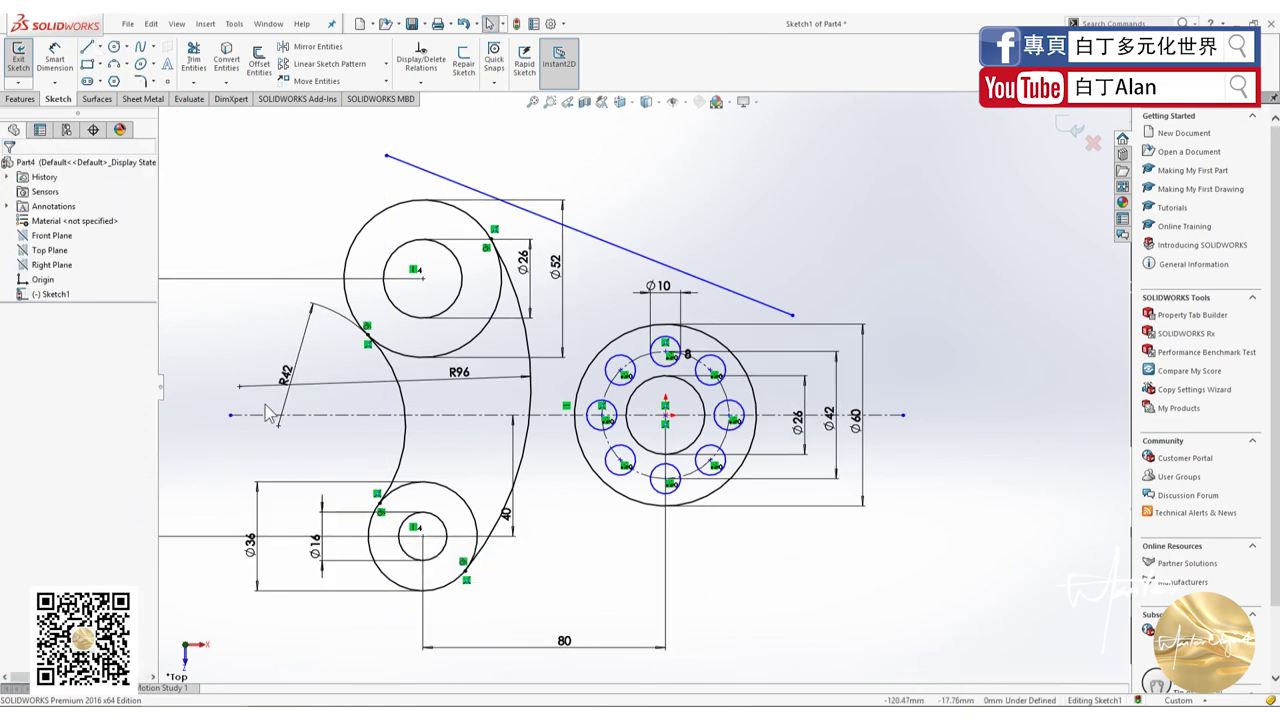
Draw the lower line toward the Ø60 circle and select it with that circle.
click(87, 48)
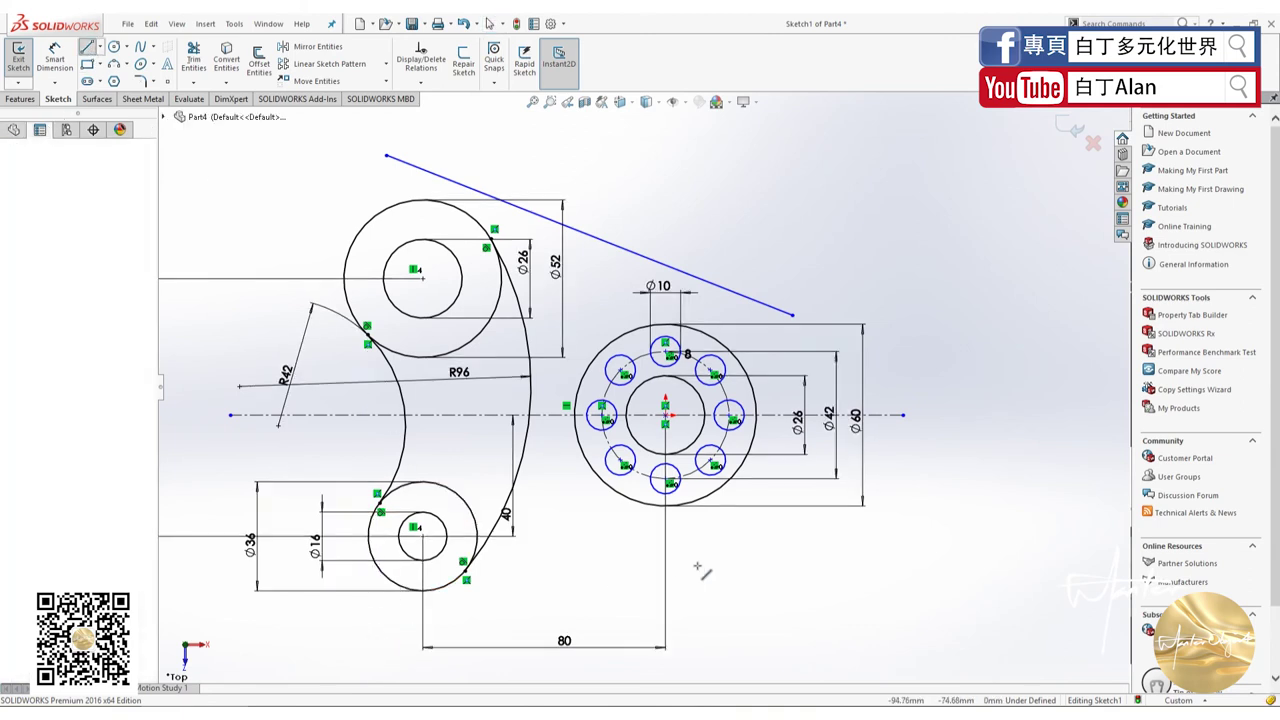
drag(363, 647, 745, 525)
key(Escape)
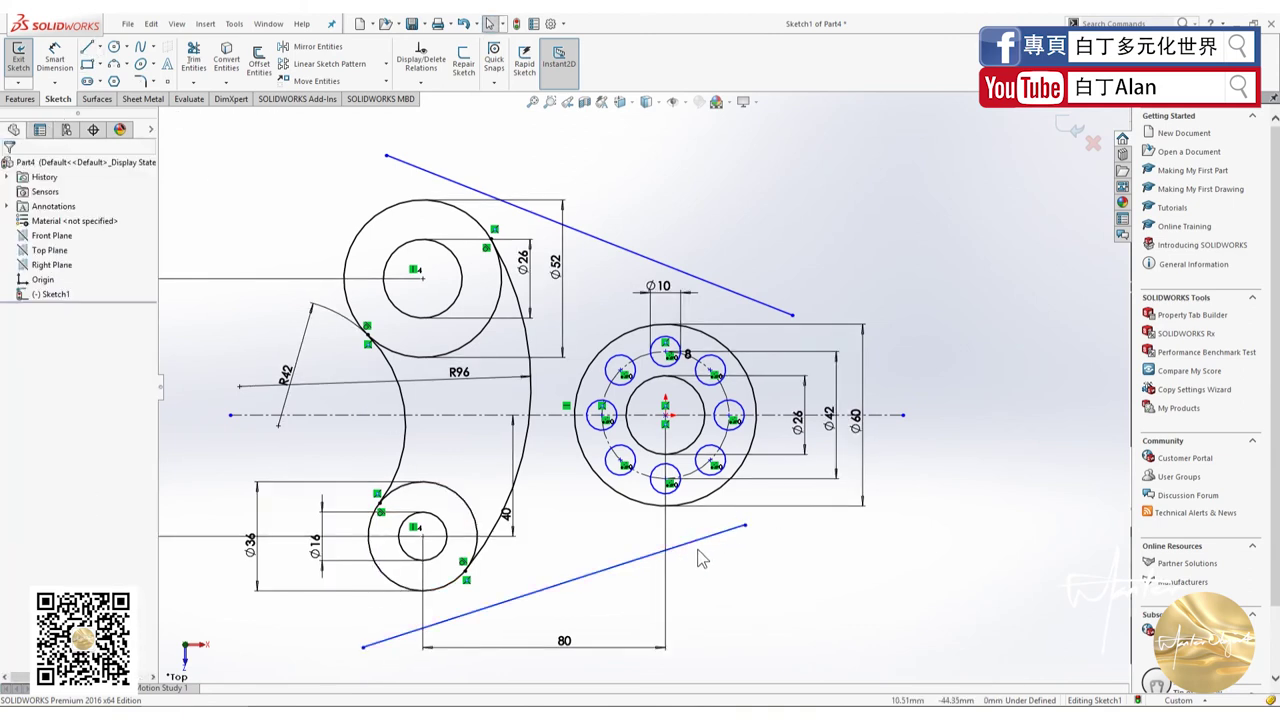
click(698, 540)
ctrl+click(716, 490)
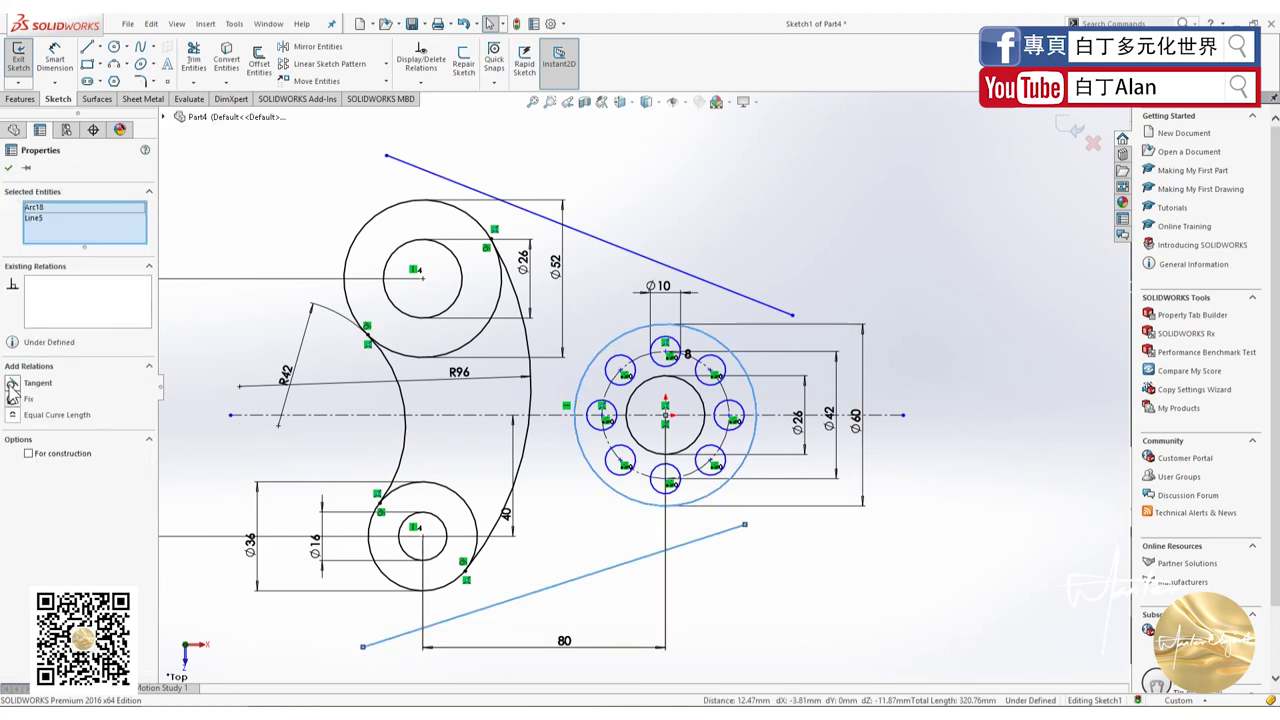
Make the lower line tangent to the Ø60 circle and the Ø36 circle, pulling its left end closer.
click(13, 386)
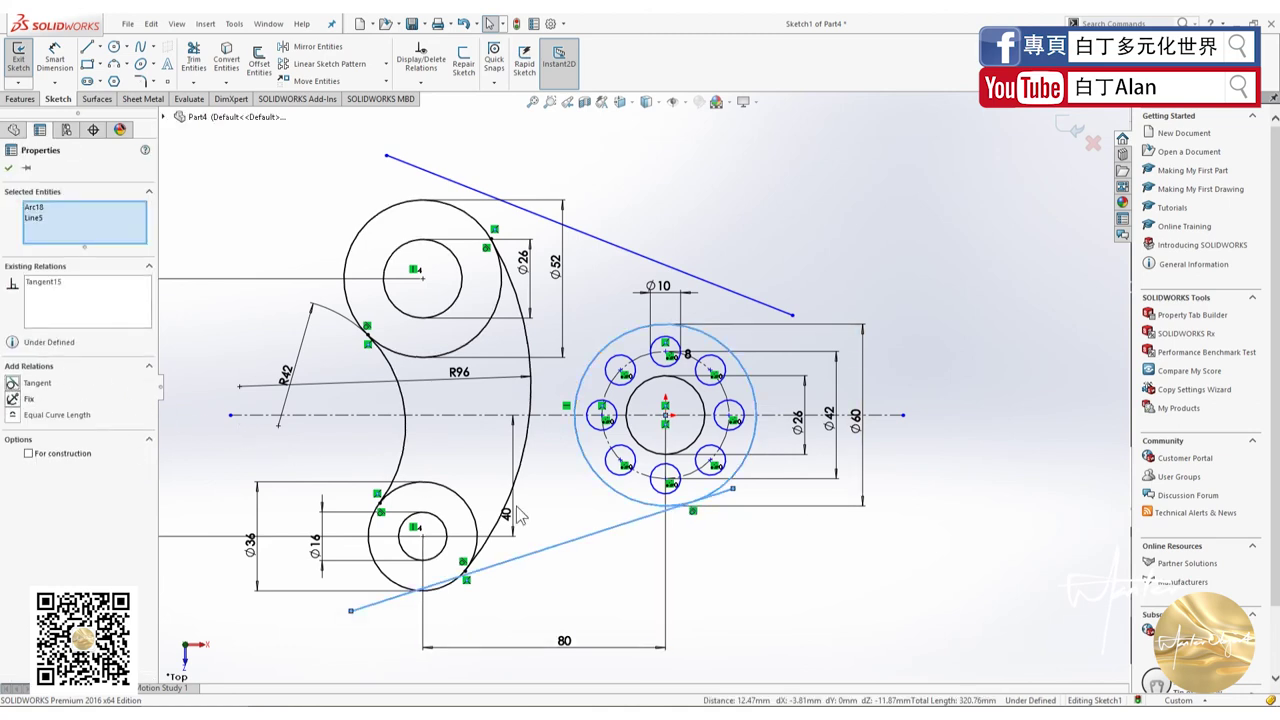
click(355, 626)
drag(351, 610, 392, 620)
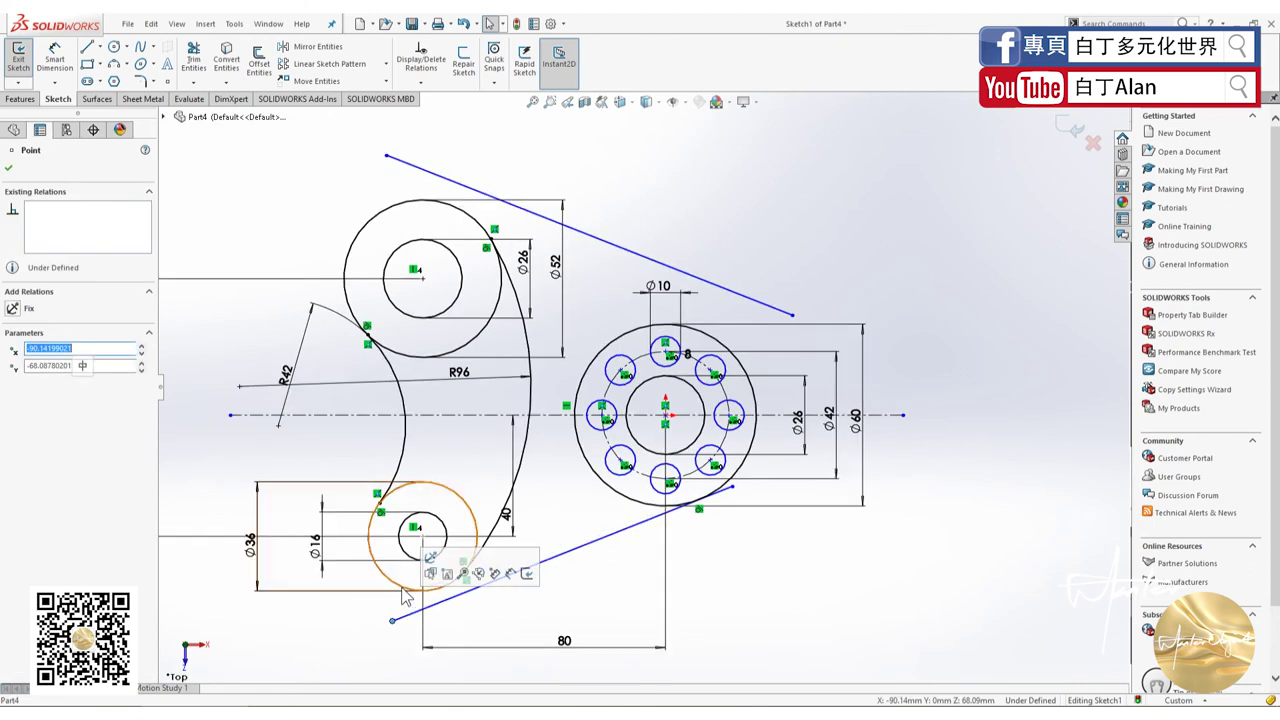
ctrl+click(397, 590)
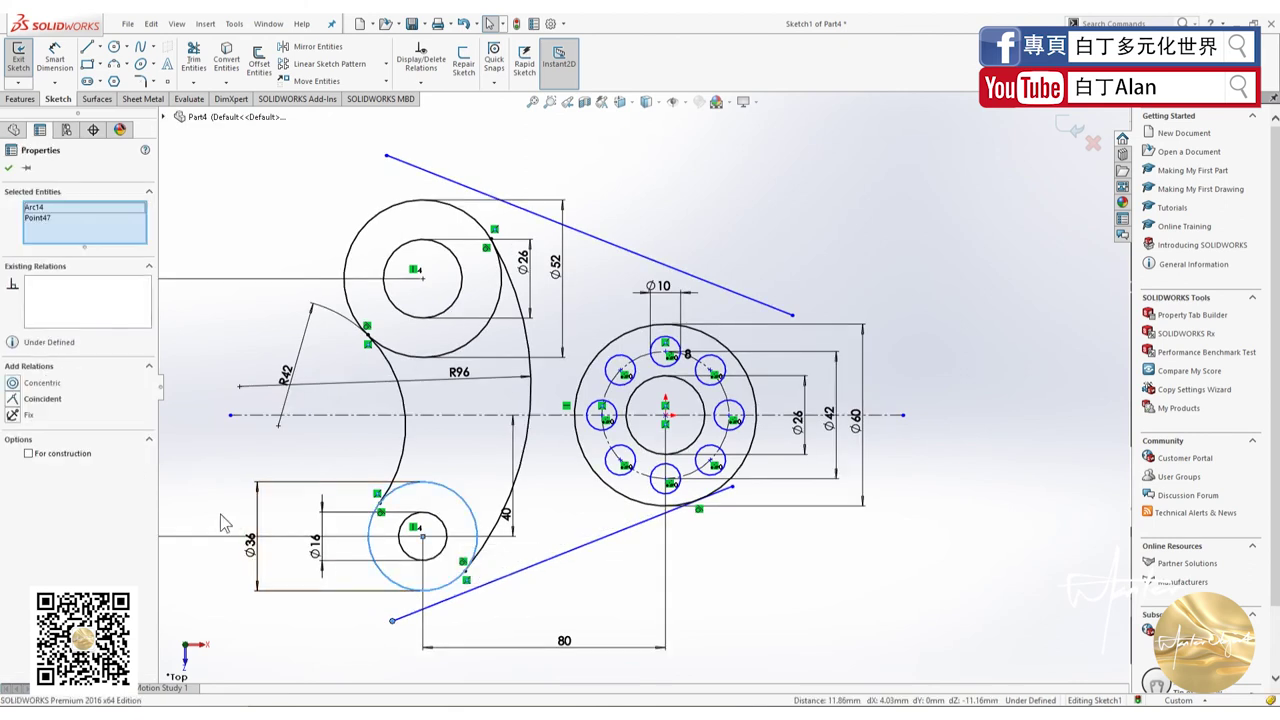
click(265, 644)
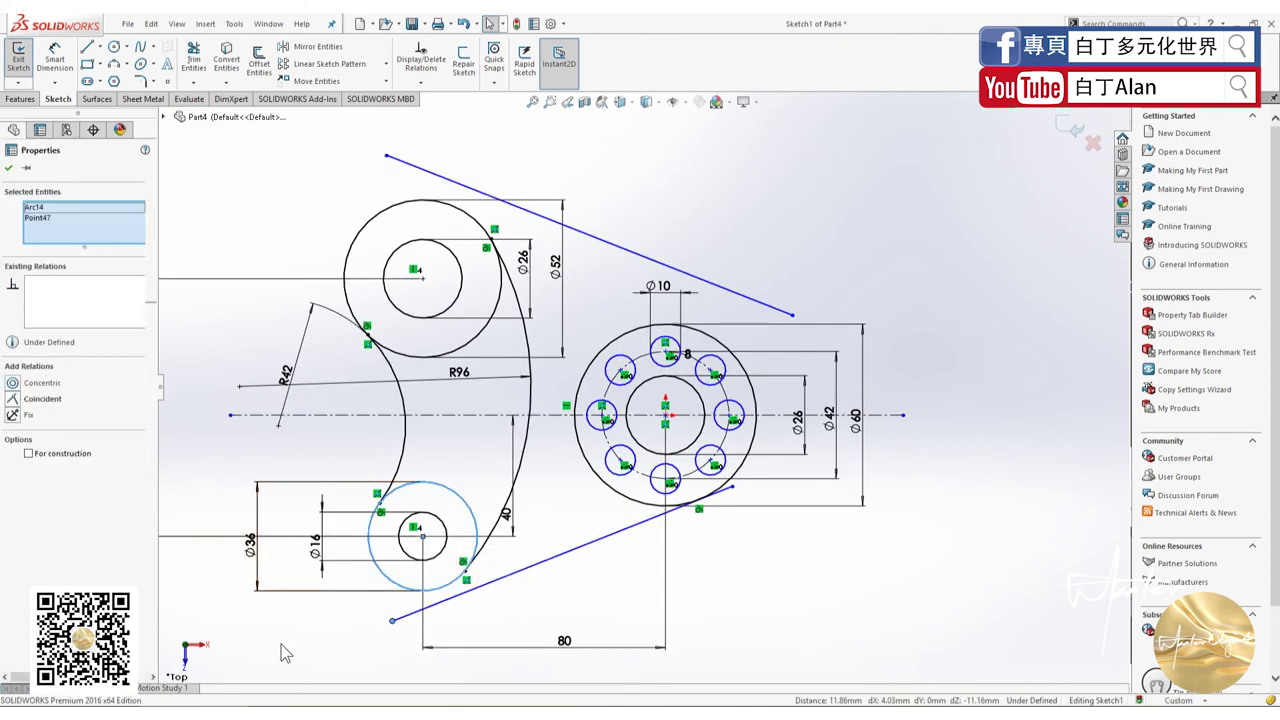
click(413, 605)
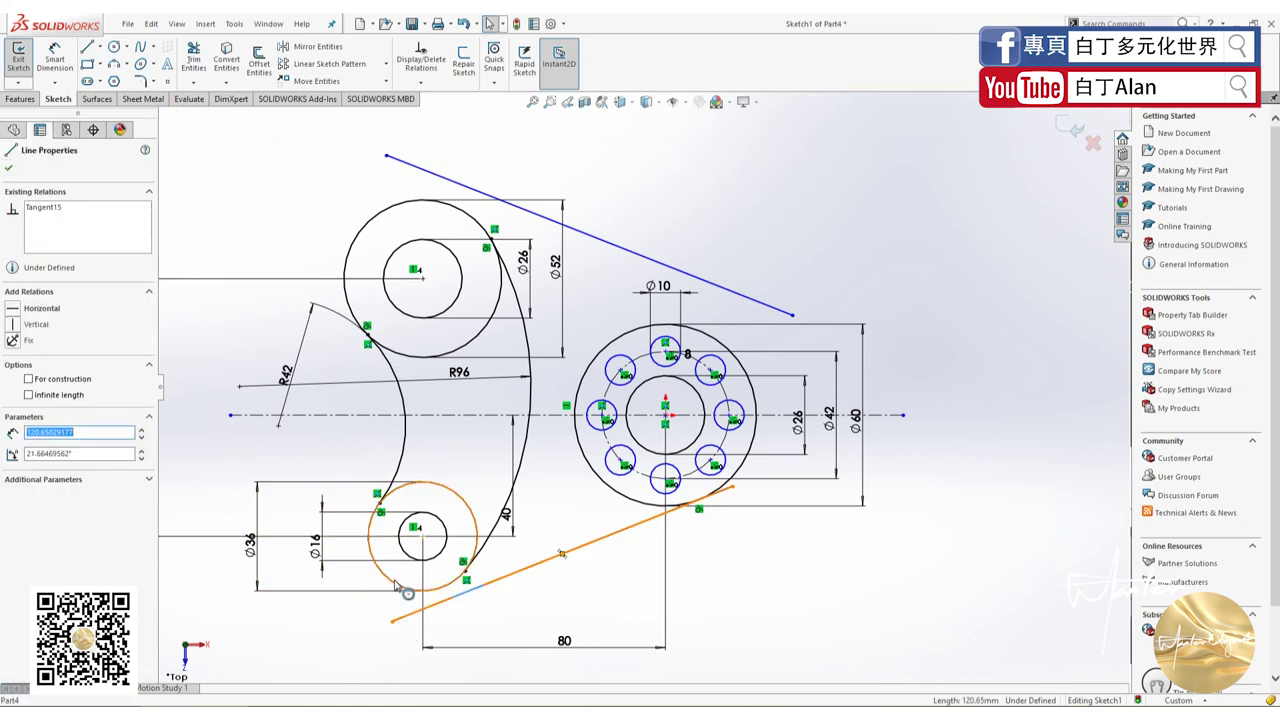
ctrl+click(403, 587)
click(17, 385)
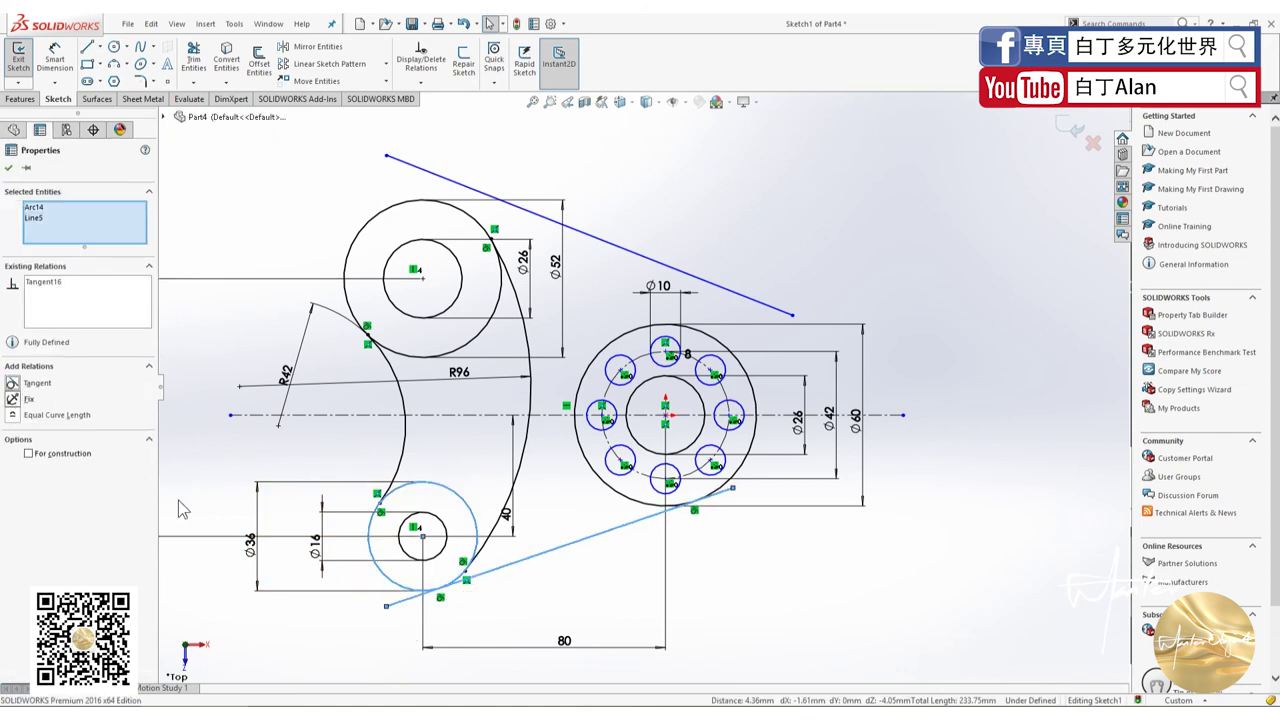
click(247, 645)
Make the upper line tangent to the Ø60 circle and the Ø52 circle, pulling its left end closer.
click(710, 283)
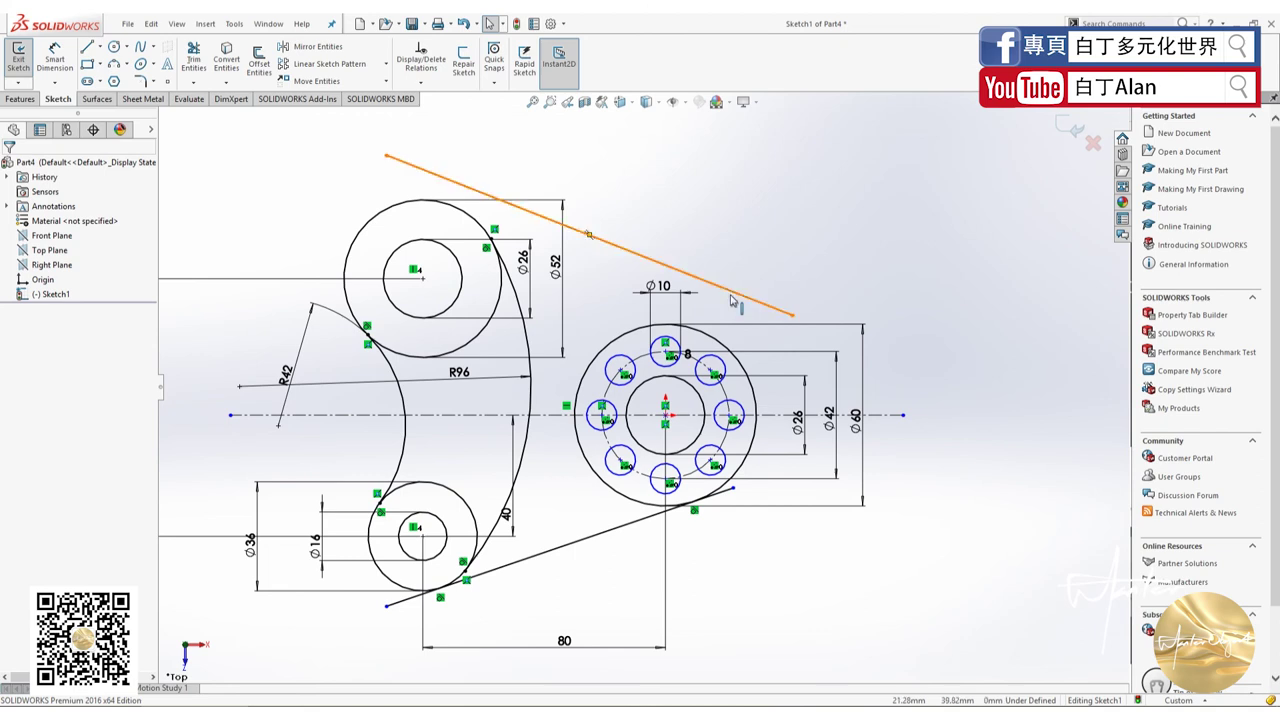
ctrl+click(601, 350)
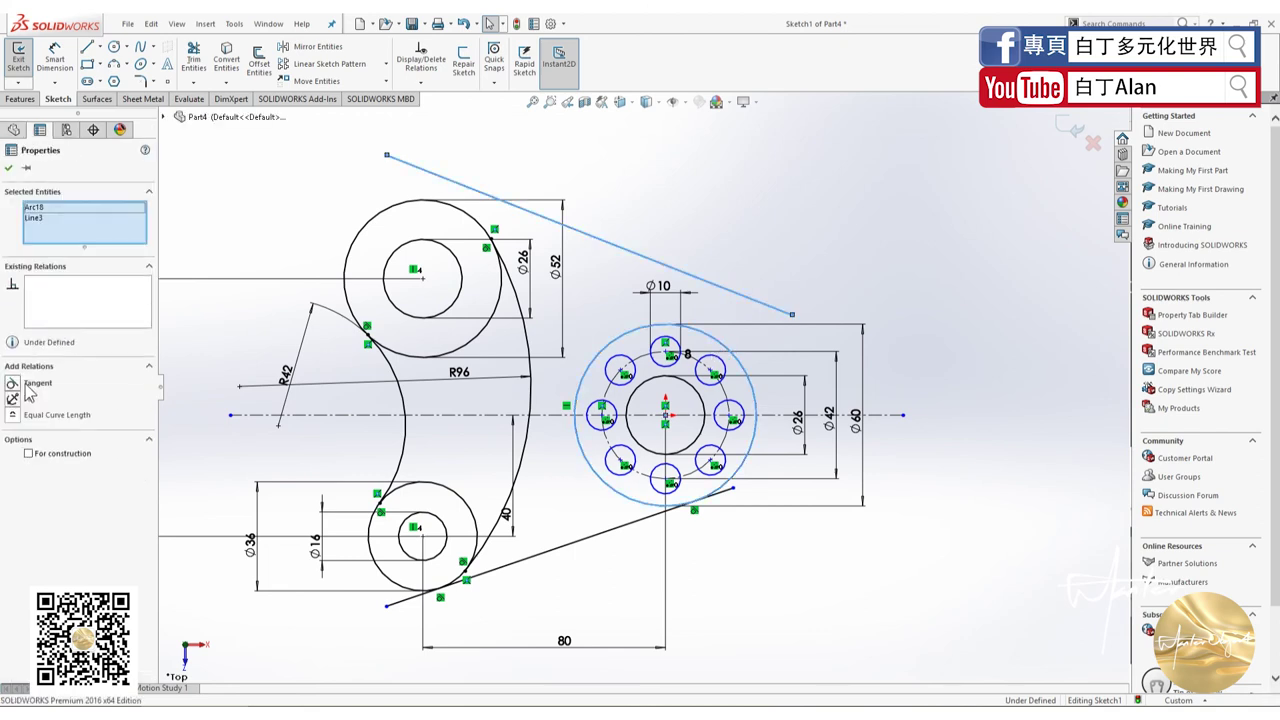
click(12, 383)
key(Escape)
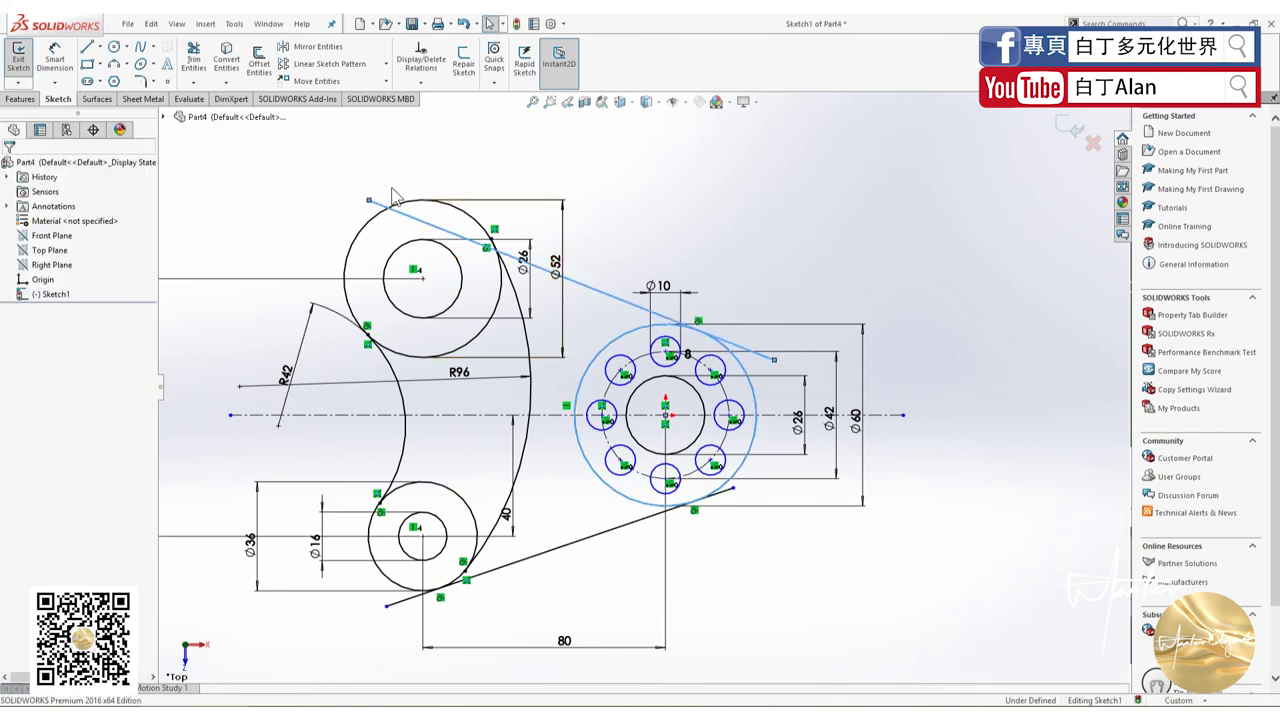
drag(370, 200, 429, 163)
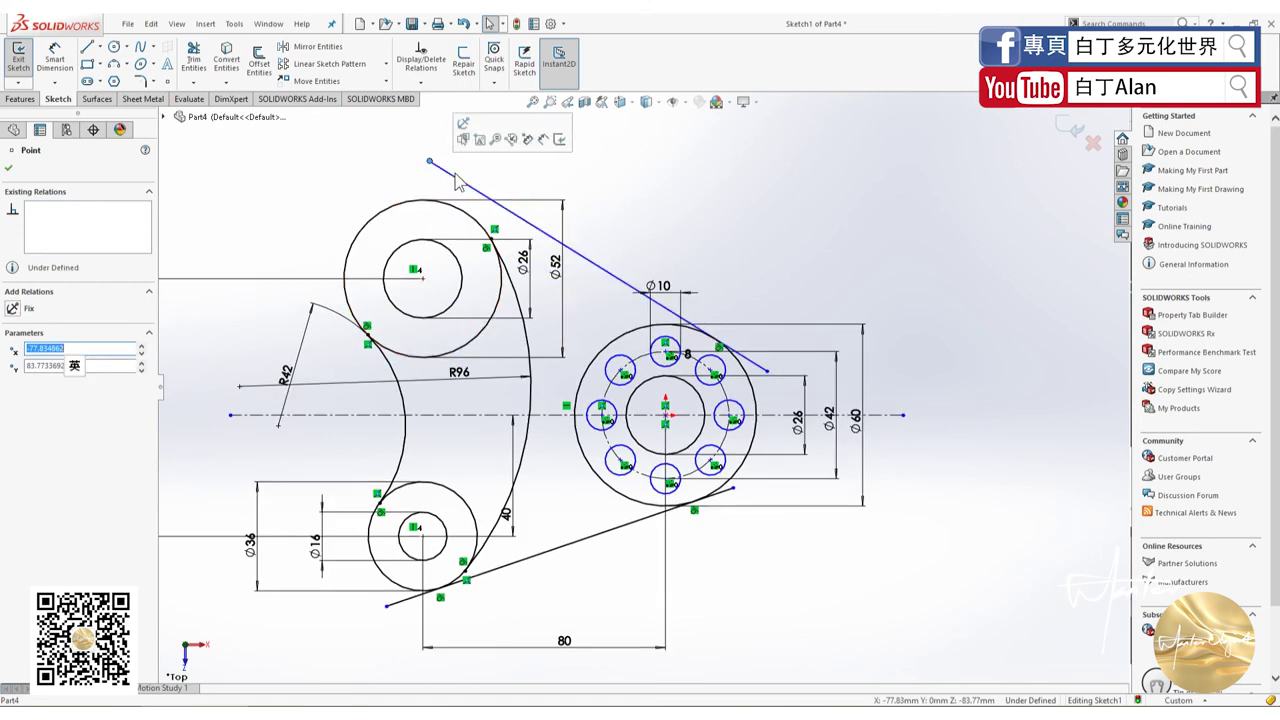
key(Escape)
click(453, 181)
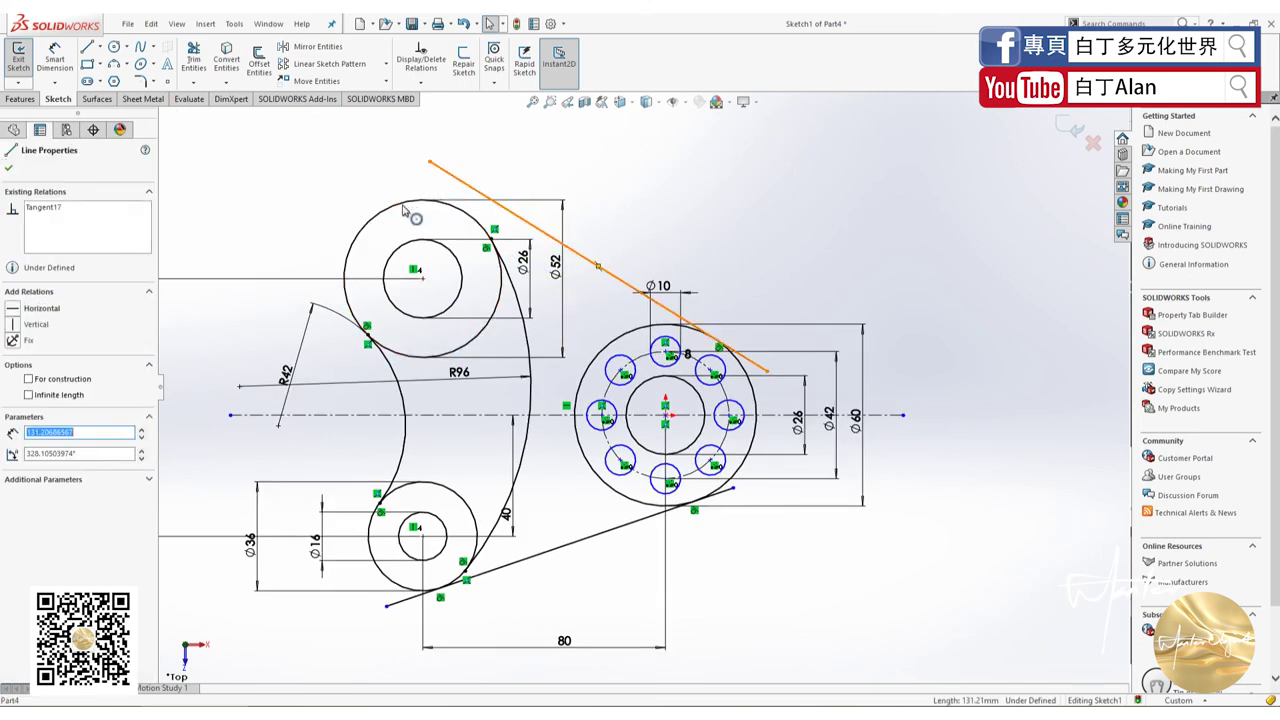
ctrl+click(396, 208)
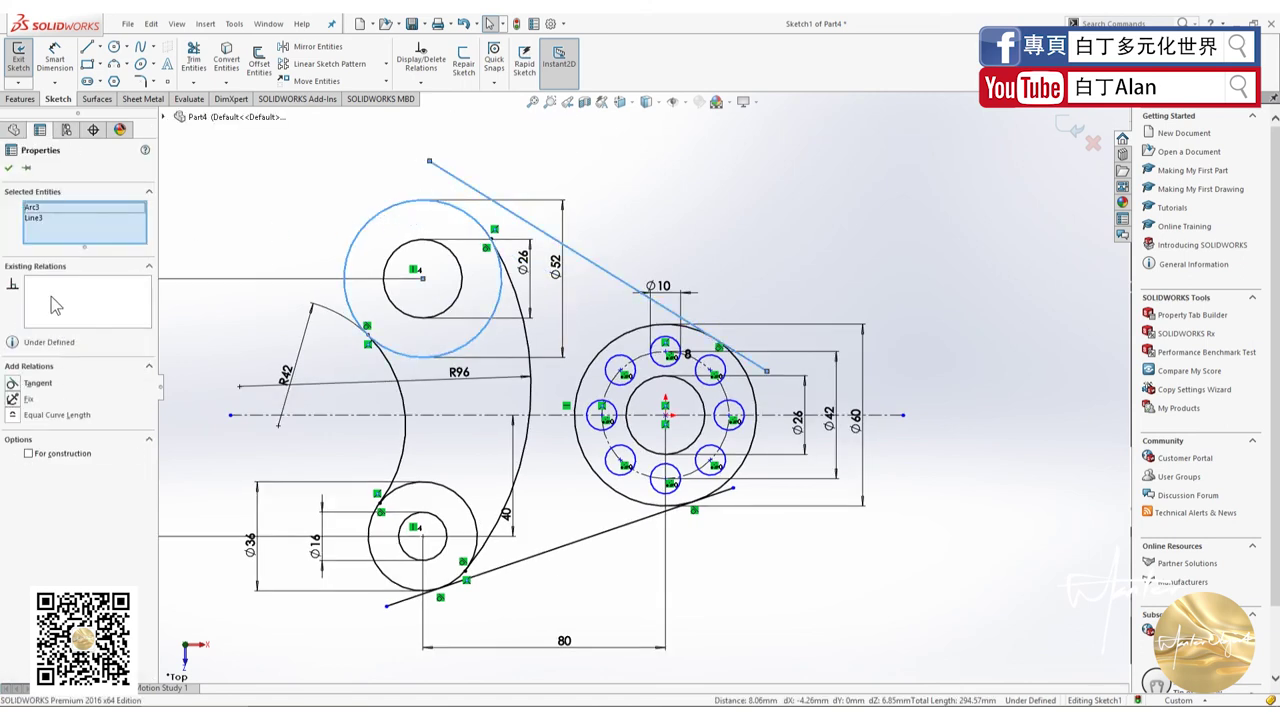
click(13, 385)
key(Escape)
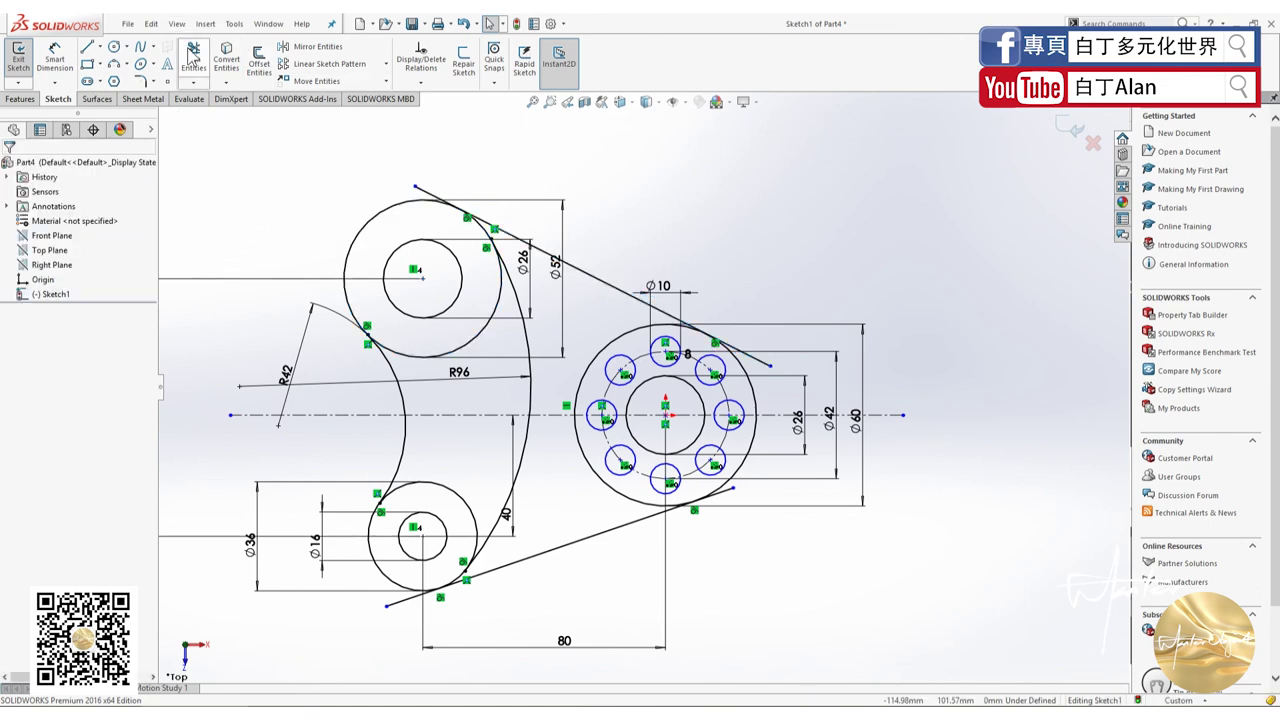
Power-trim the tangent lines' ends beyond the circles, then zoom to fit the whole plate.
click(192, 57)
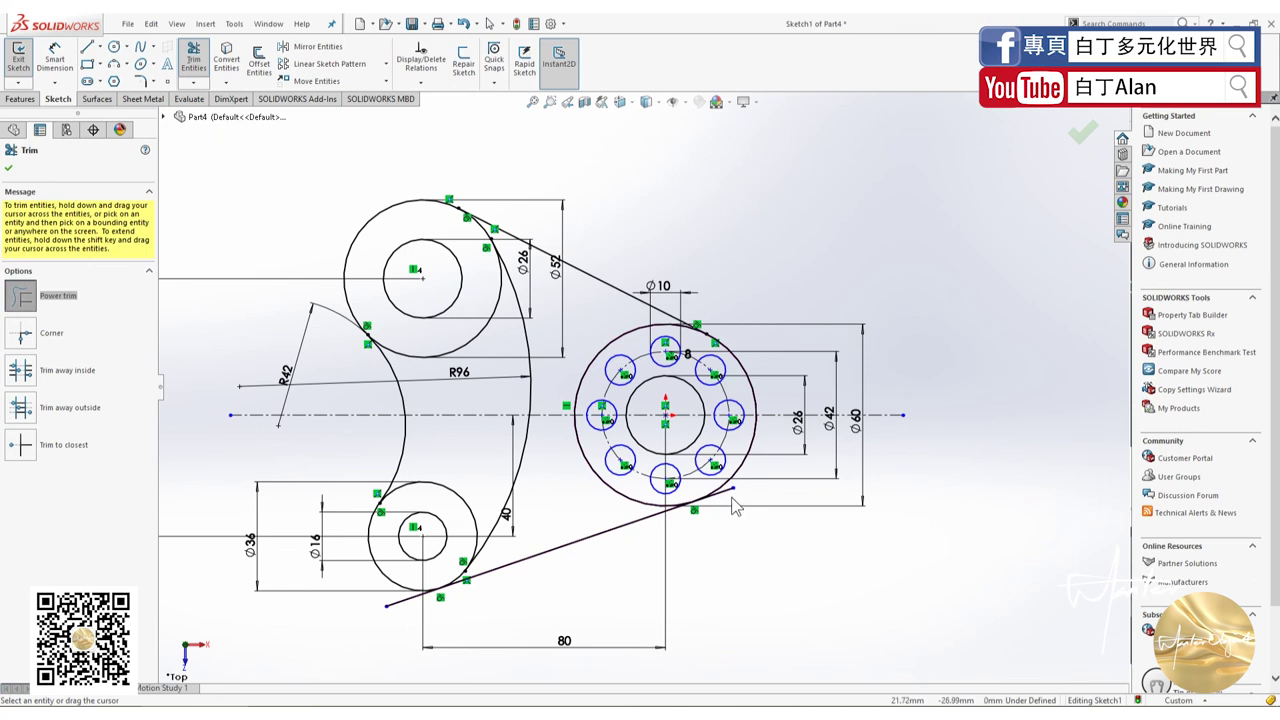
drag(731, 498, 726, 490)
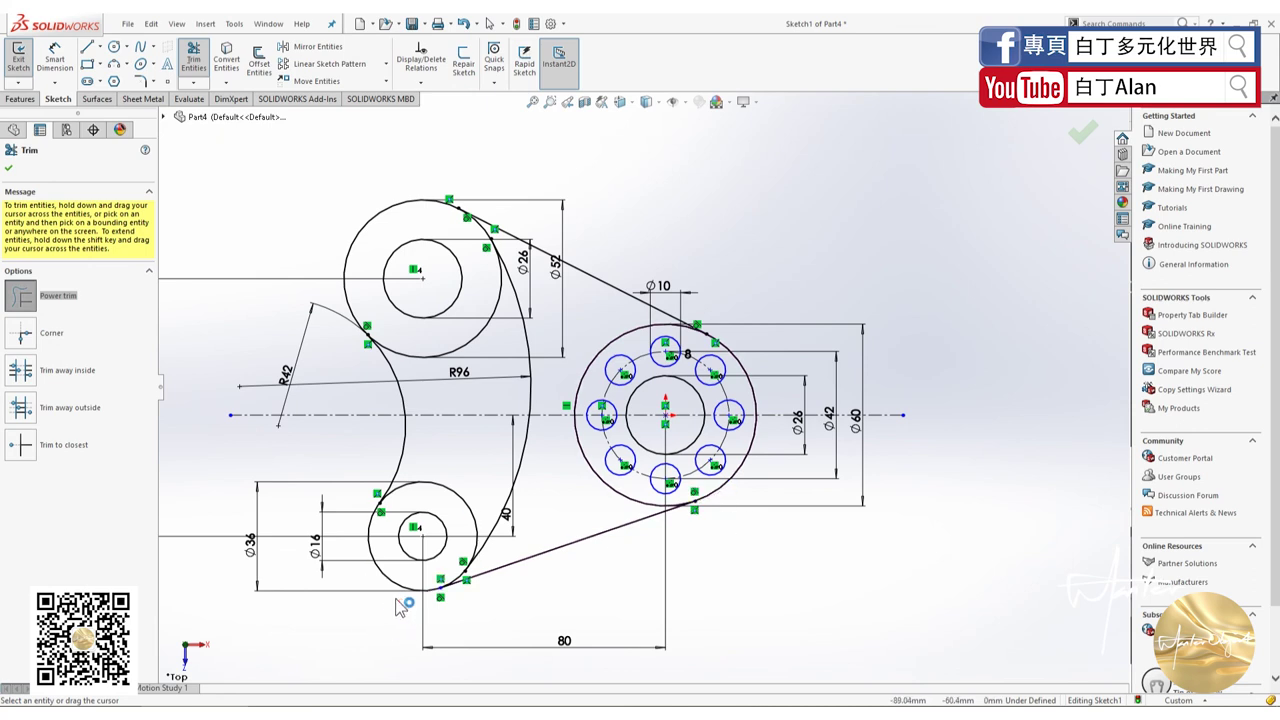
click(9, 168)
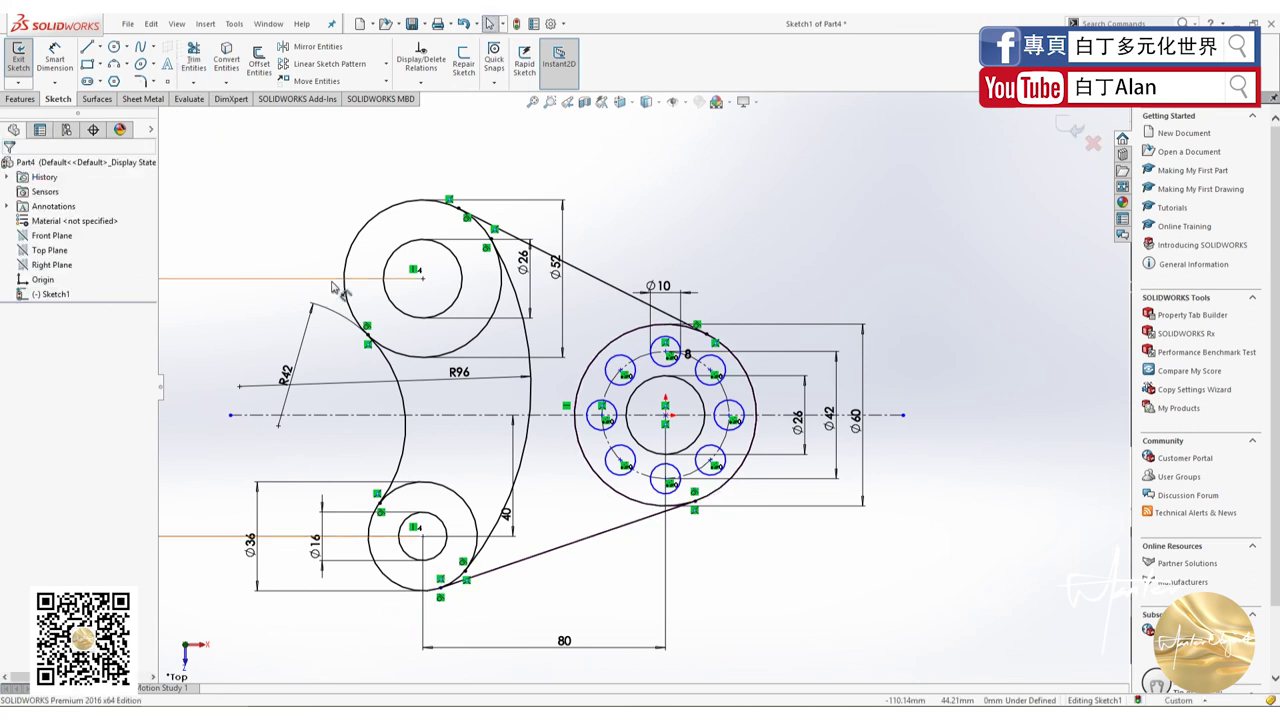
key(f)
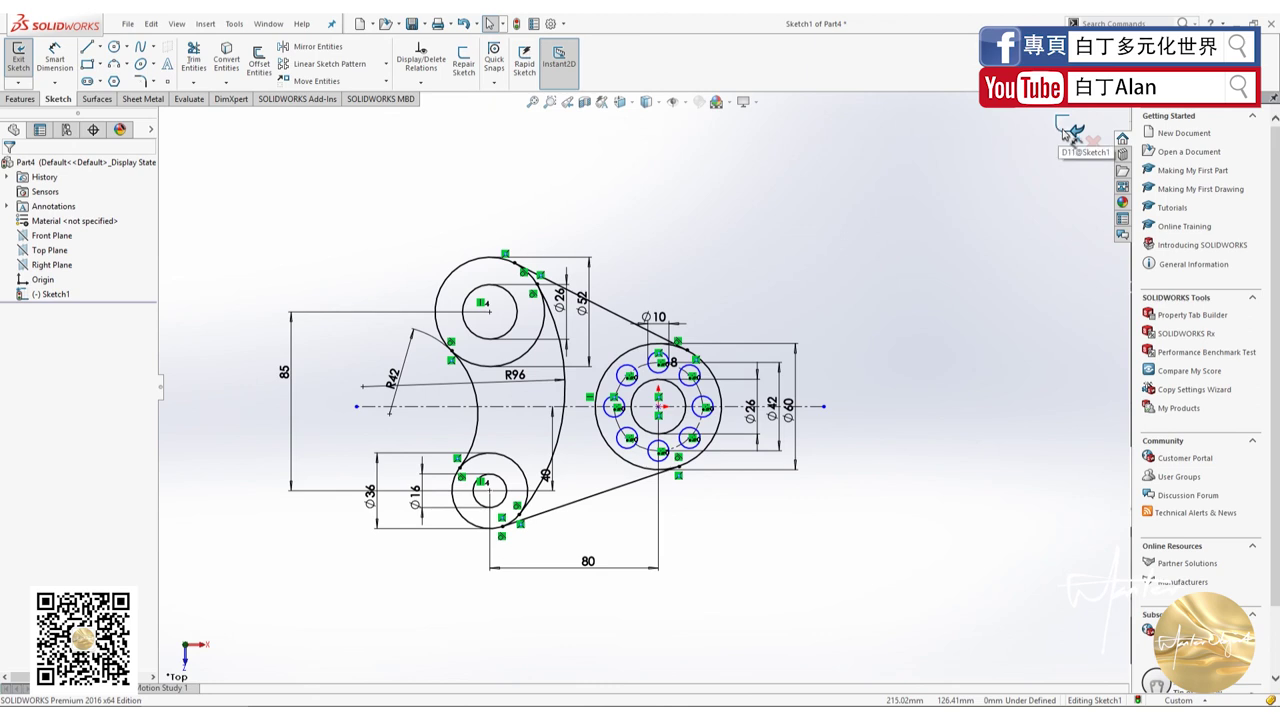
Exit Sketch1, then orbit and zoom to view the Plate outline at a tilted 3D angle.
click(1065, 128)
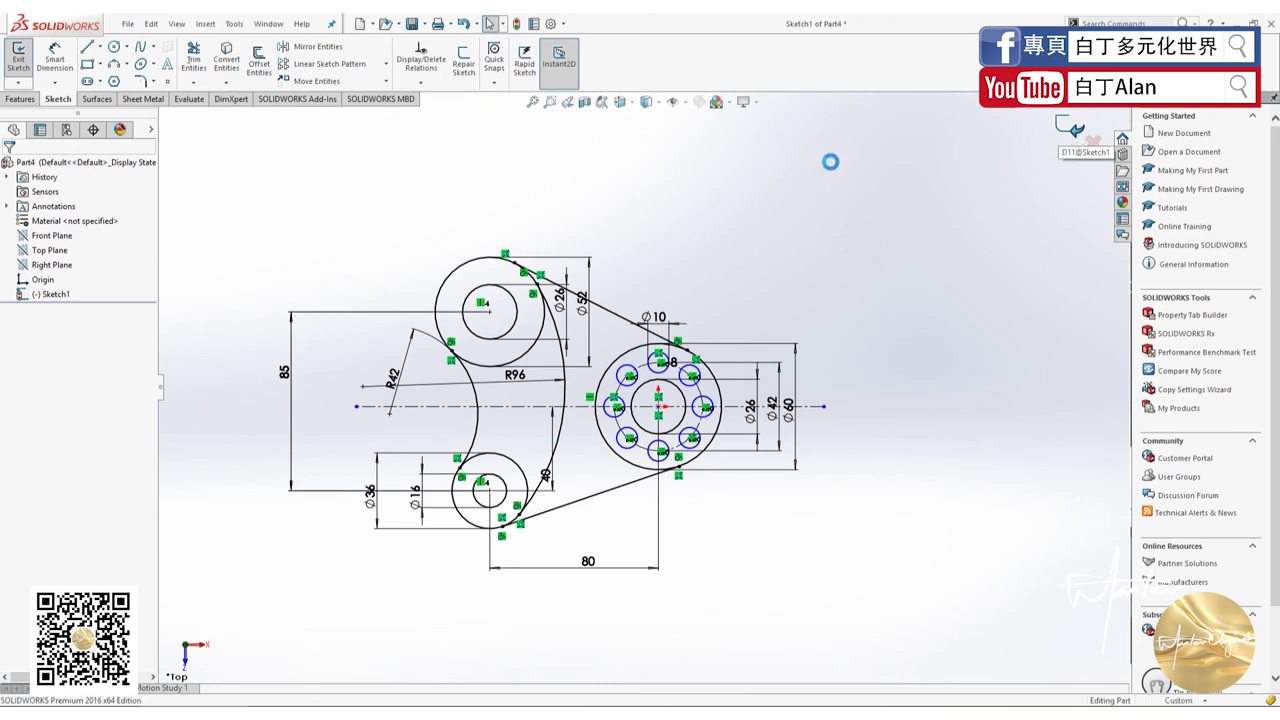
click(380, 392)
mouse_move(355, 397)
middle_down()
mouse_move(274, 286)
mouse_move(580, 420)
mouse_move(638, 390)
mouse_move(677, 414)
mouse_move(651, 423)
mouse_move(586, 302)
mouse_move(565, 340)
mouse_move(600, 484)
middle_up()
scroll(600, 490, down, 2)
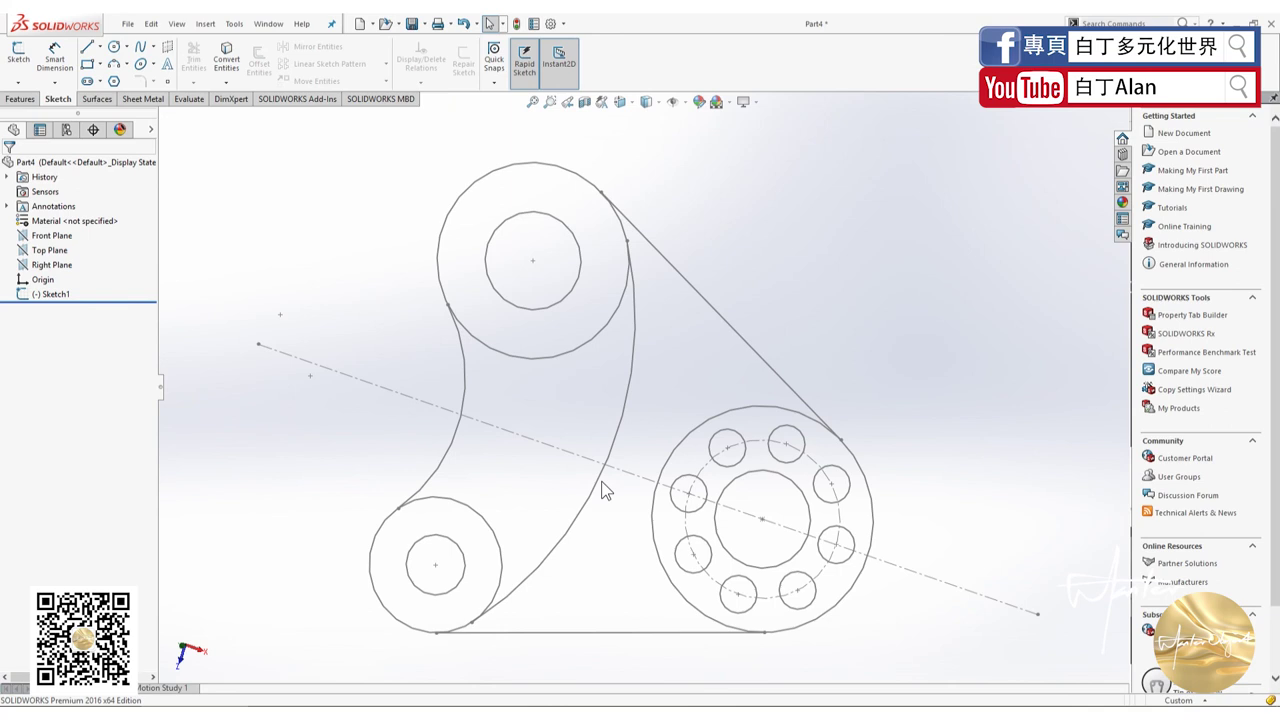